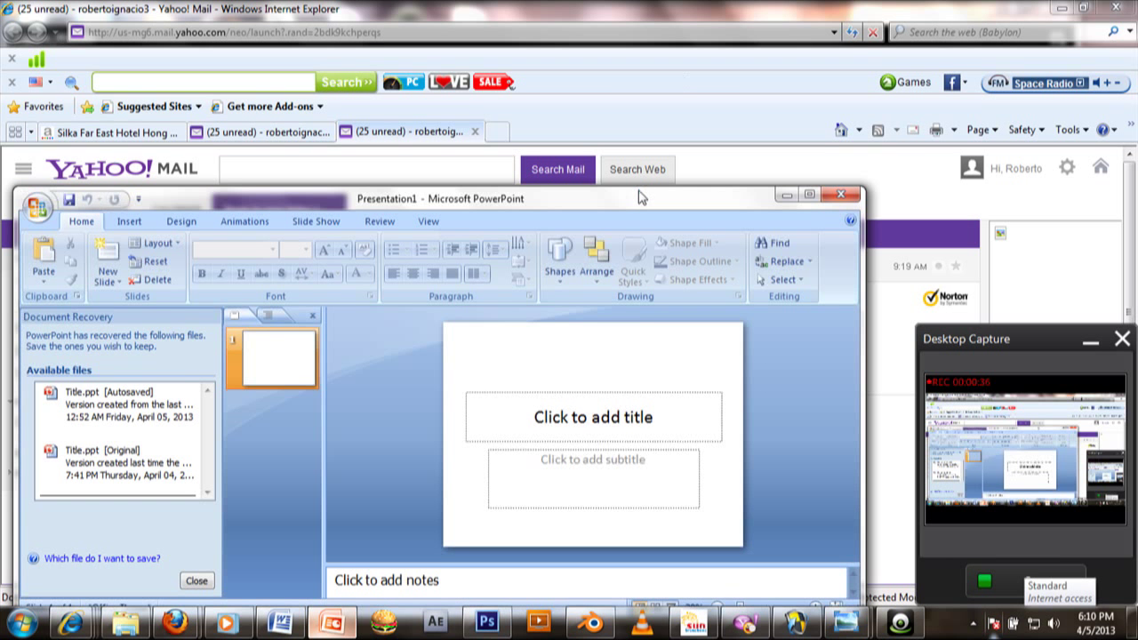
Dismiss the Document Recovery pane and maximize the PowerPoint window.
{"action": "left_click", "coordinate": [197, 580]}
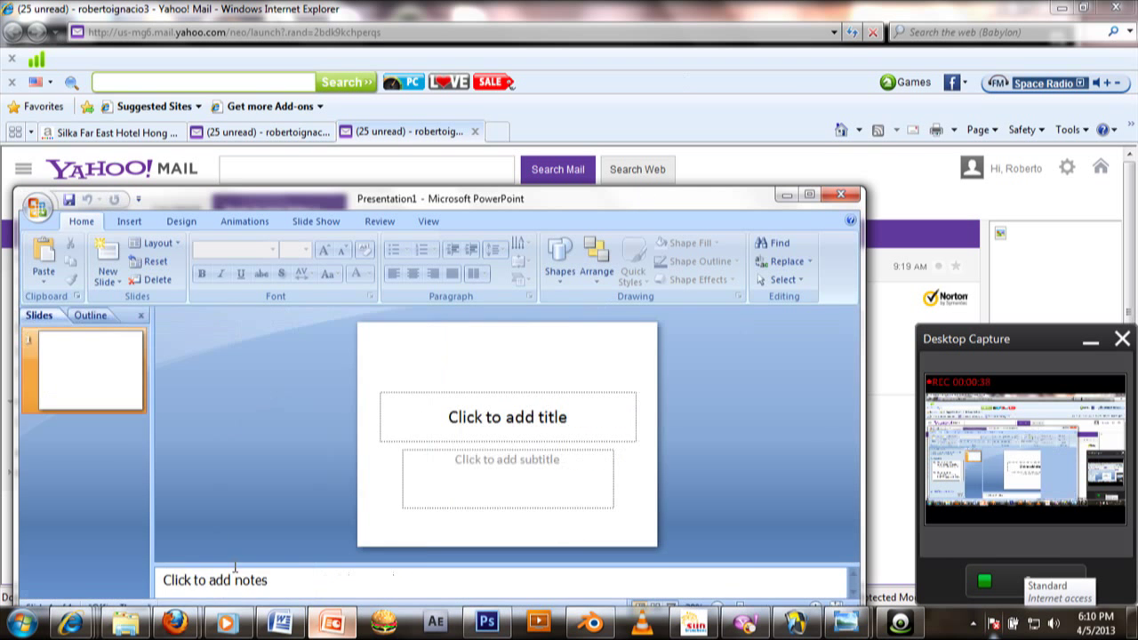
{"action": "left_click", "coordinate": [817, 201]}
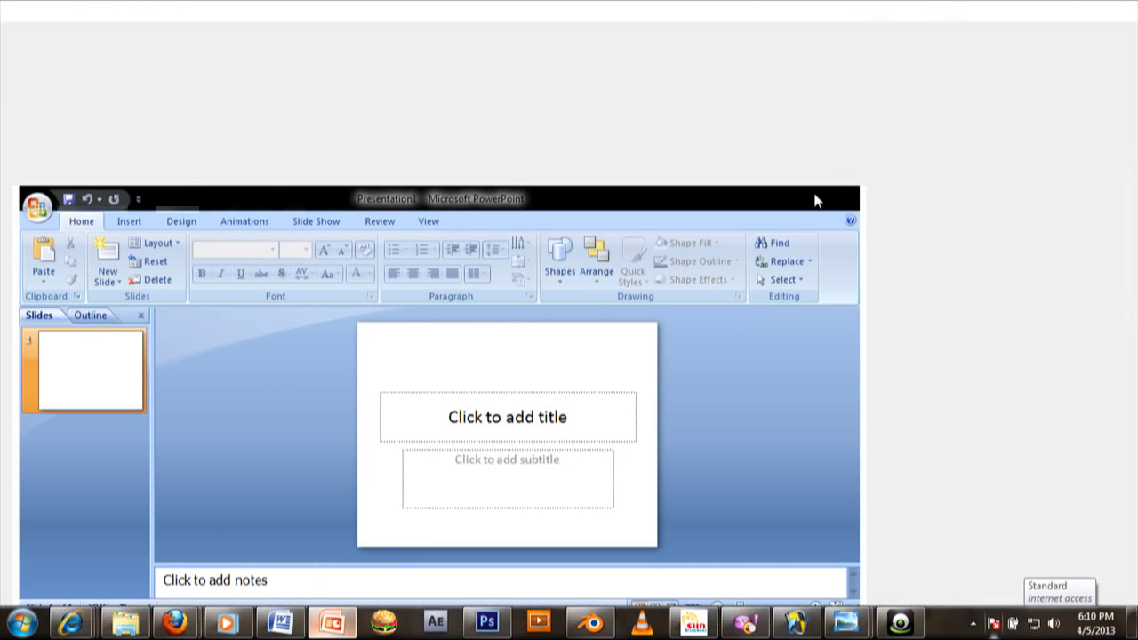
Enter 'Long Quiz' in the title placeholder of the first slide.
{"action": "left_click", "coordinate": [577, 303]}
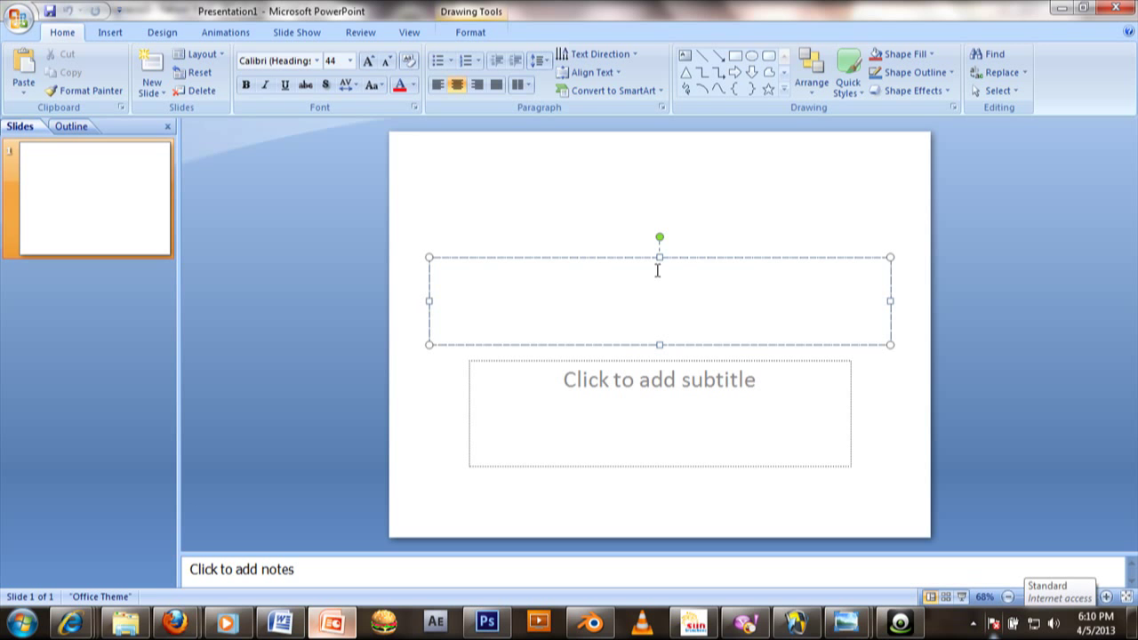
{"action": "type", "text": "L"}
{"action": "key", "text": "BackSpace"}
{"action": "type", "text": "Long QUiz"}
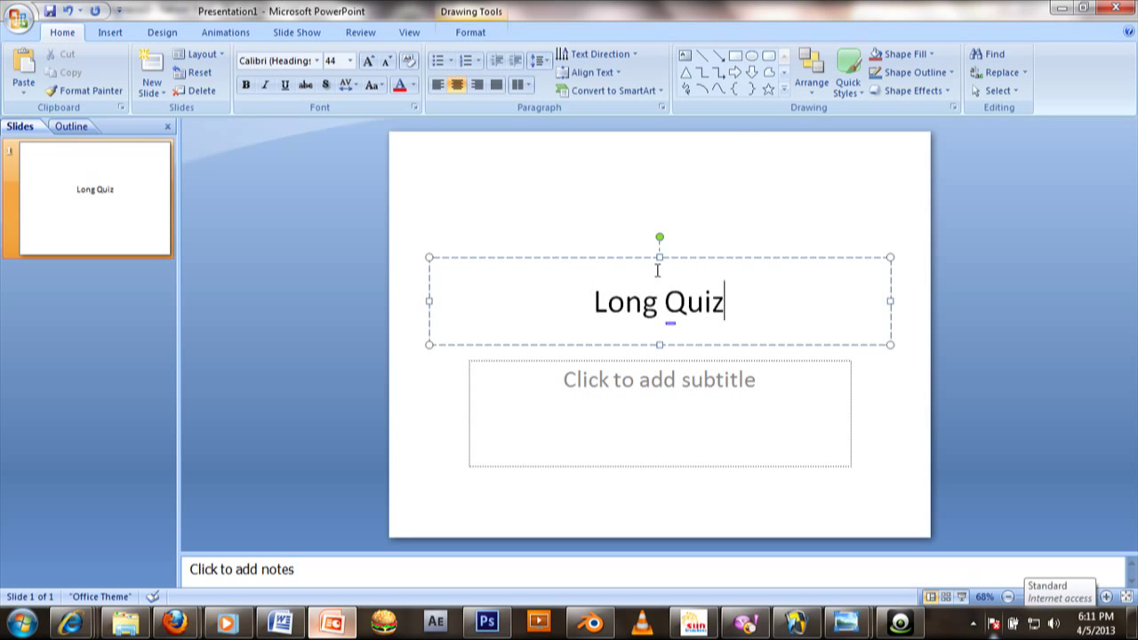
{"action": "left_click", "coordinate": [770, 251]}
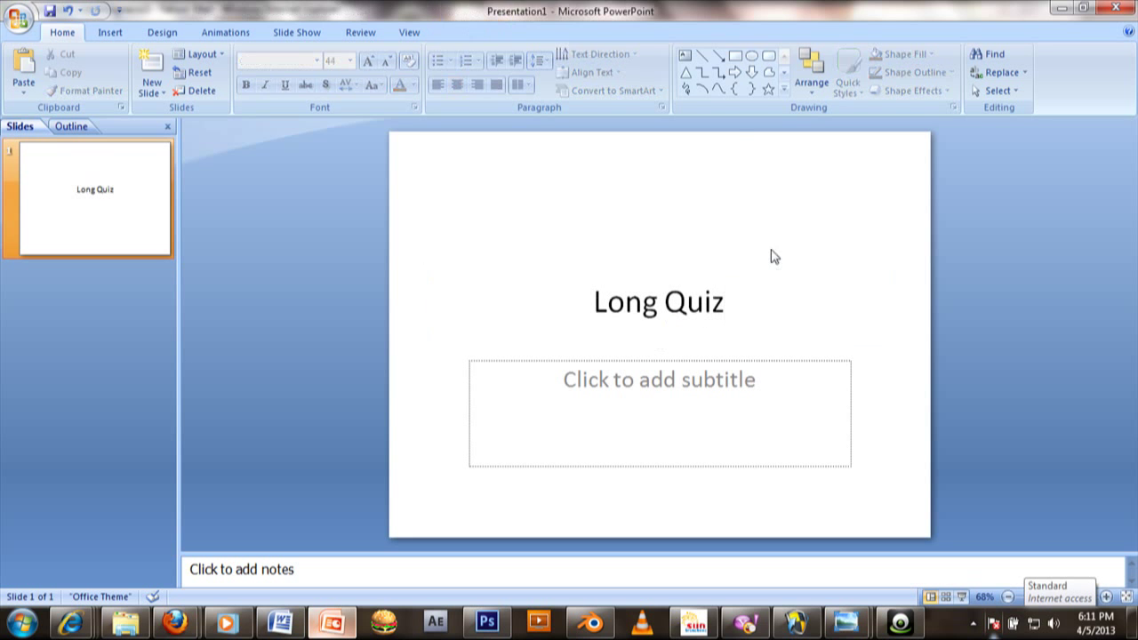
Draw a rectangle under the title, duplicate it below, and centre-align the two.
{"action": "left_click", "coordinate": [734, 57]}
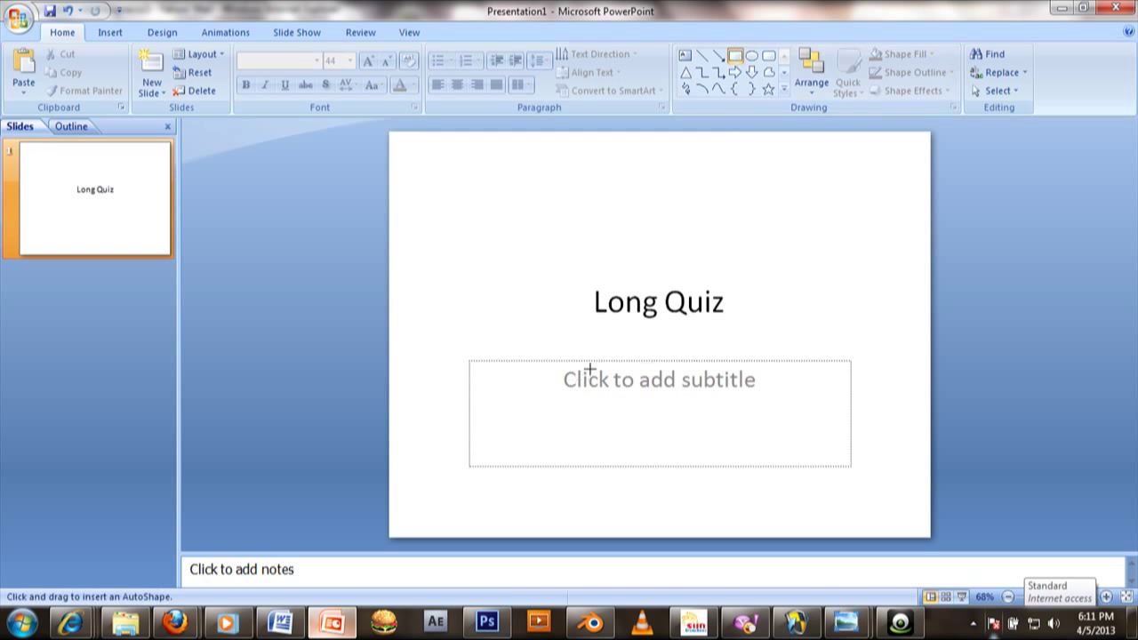
{"action": "left_click_drag", "start_coordinate": [602, 361], "coordinate": [737, 399]}
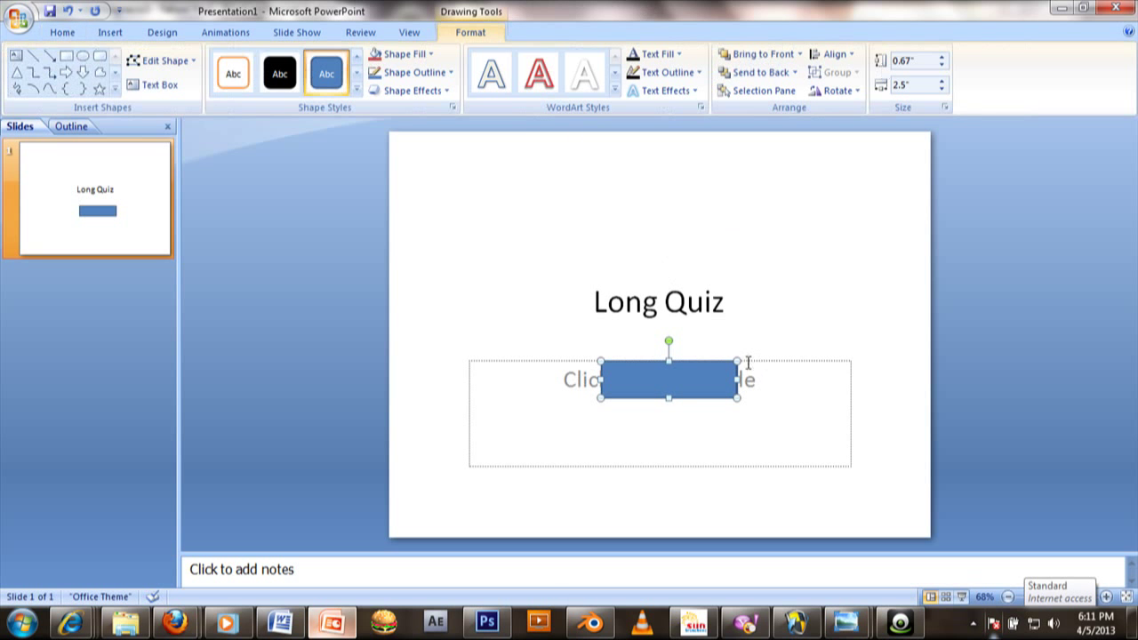
{"action": "key", "text": "ctrl+d"}
{"action": "key", "text": "ctrl+d"}
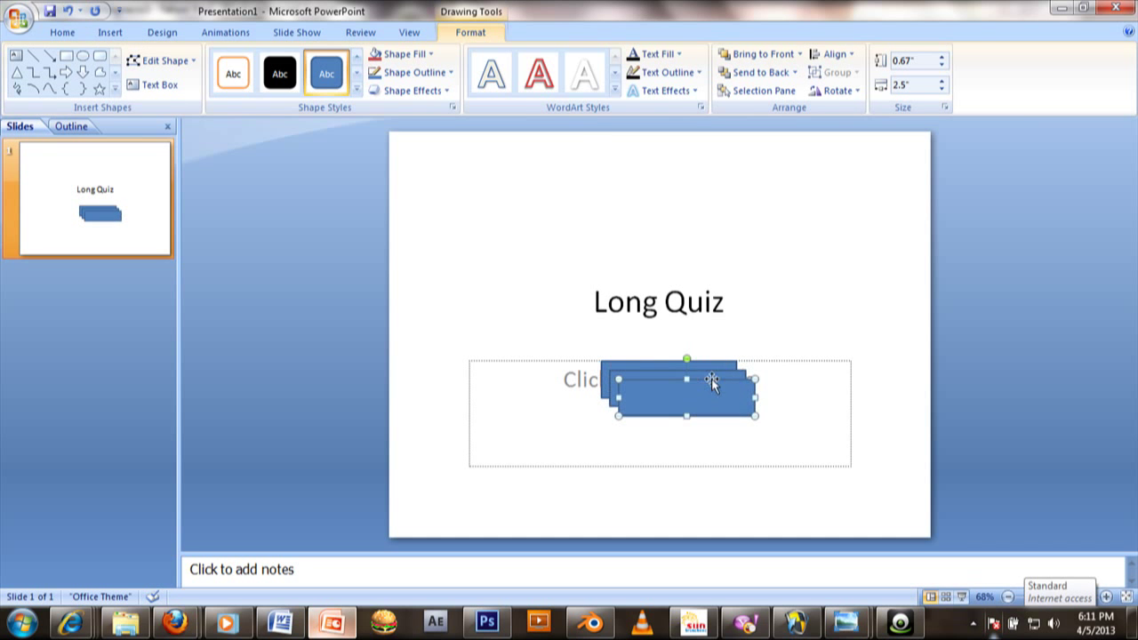
{"action": "key", "text": "Delete"}
{"action": "key", "text": "Escape"}
{"action": "left_click_drag", "start_coordinate": [714, 395], "coordinate": [696, 449]}
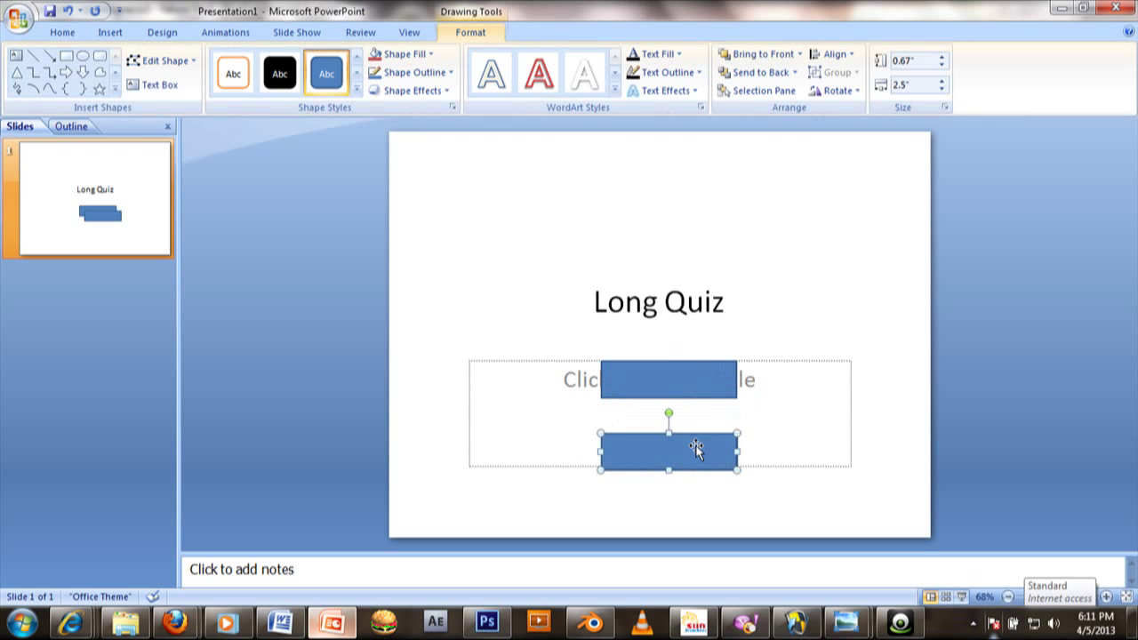
{"action": "left_click", "coordinate": [709, 389], "text": "shift"}
{"action": "left_click", "coordinate": [836, 55]}
{"action": "left_click", "coordinate": [860, 92]}
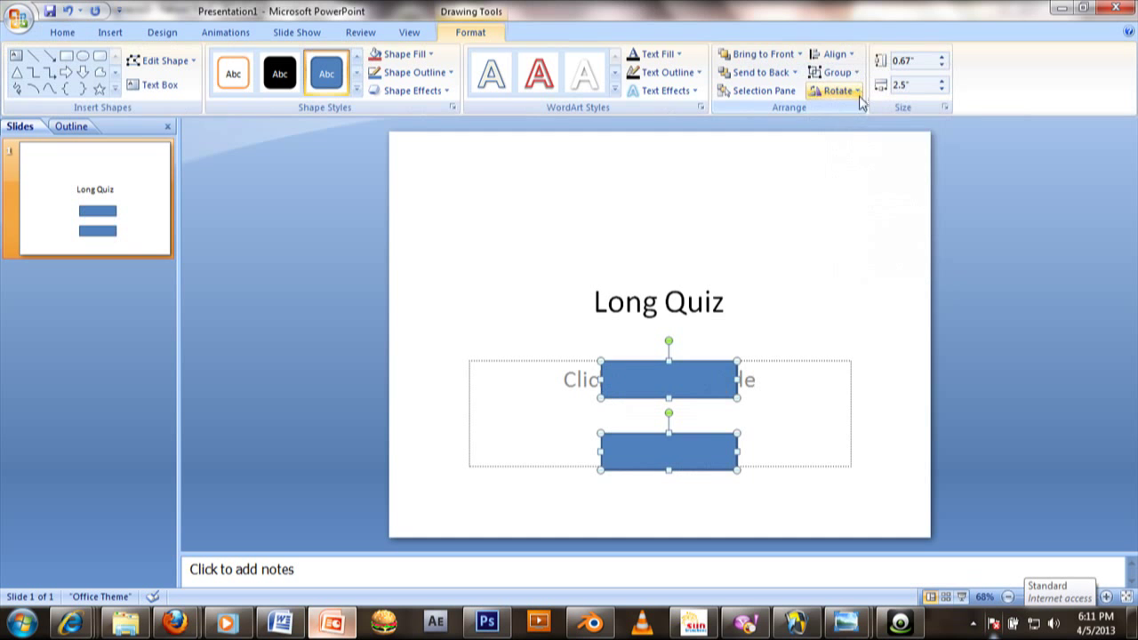
{"action": "left_click_drag", "start_coordinate": [720, 390], "coordinate": [711, 385]}
{"action": "left_click", "coordinate": [902, 414]}
Label the top rectangle 'Start' and the bottom one 'Quit'.
{"action": "left_click", "coordinate": [673, 372]}
{"action": "type", "text": "Start"}
{"action": "left_click", "coordinate": [645, 459]}
{"action": "type", "text": "Quit"}
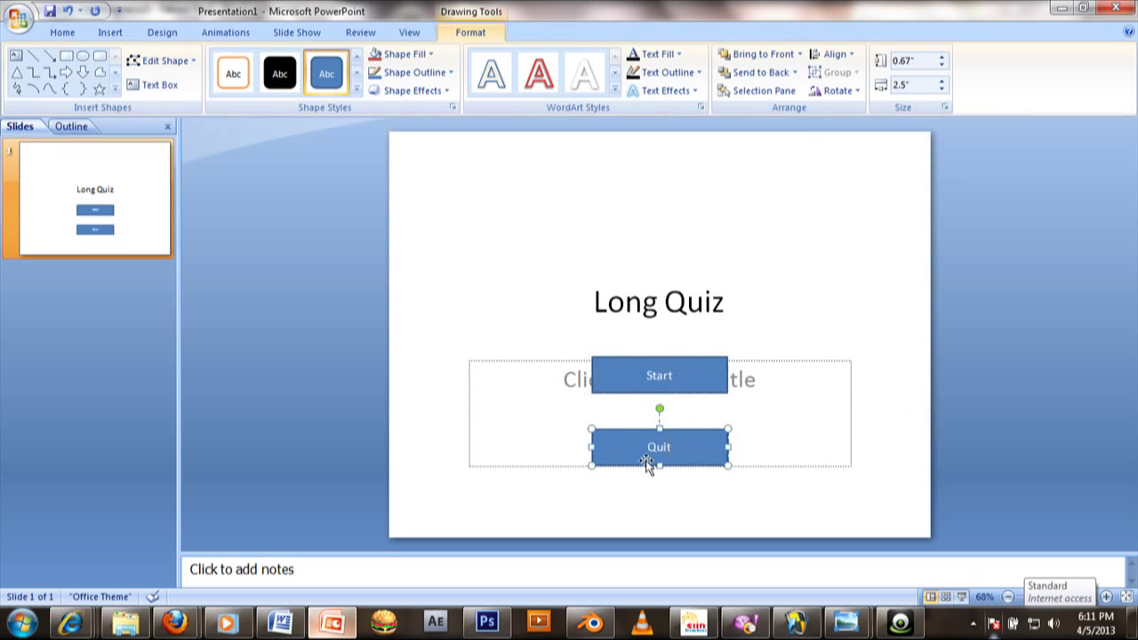
{"action": "left_click", "coordinate": [681, 533]}
{"action": "left_click_drag", "start_coordinate": [704, 388], "coordinate": [708, 386]}
{"action": "key", "text": "ctrl+z"}
Enlarge the Start and Quit label text to size 36.
{"action": "left_click", "coordinate": [714, 456], "text": "shift"}
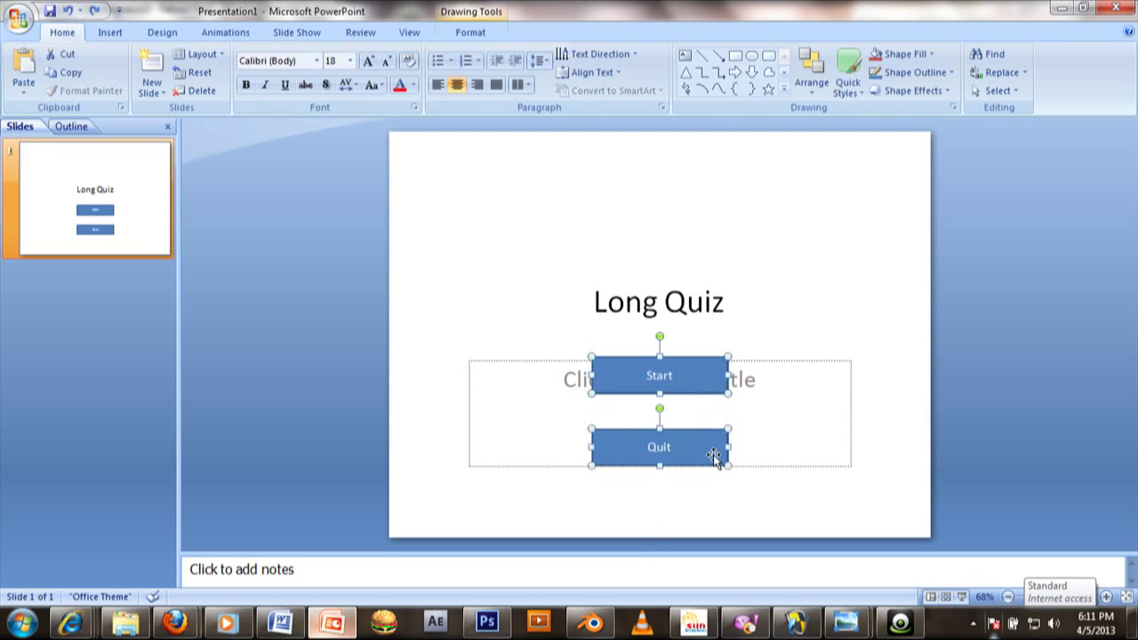
{"action": "left_click", "coordinate": [367, 61]}
{"action": "left_click", "coordinate": [367, 60]}
{"action": "left_click", "coordinate": [368, 60]}
{"action": "left_click", "coordinate": [368, 61]}
{"action": "left_click", "coordinate": [368, 61]}
{"action": "left_click", "coordinate": [300, 295]}
Fill Start green with no outline and fill Quit red.
{"action": "left_click", "coordinate": [705, 351]}
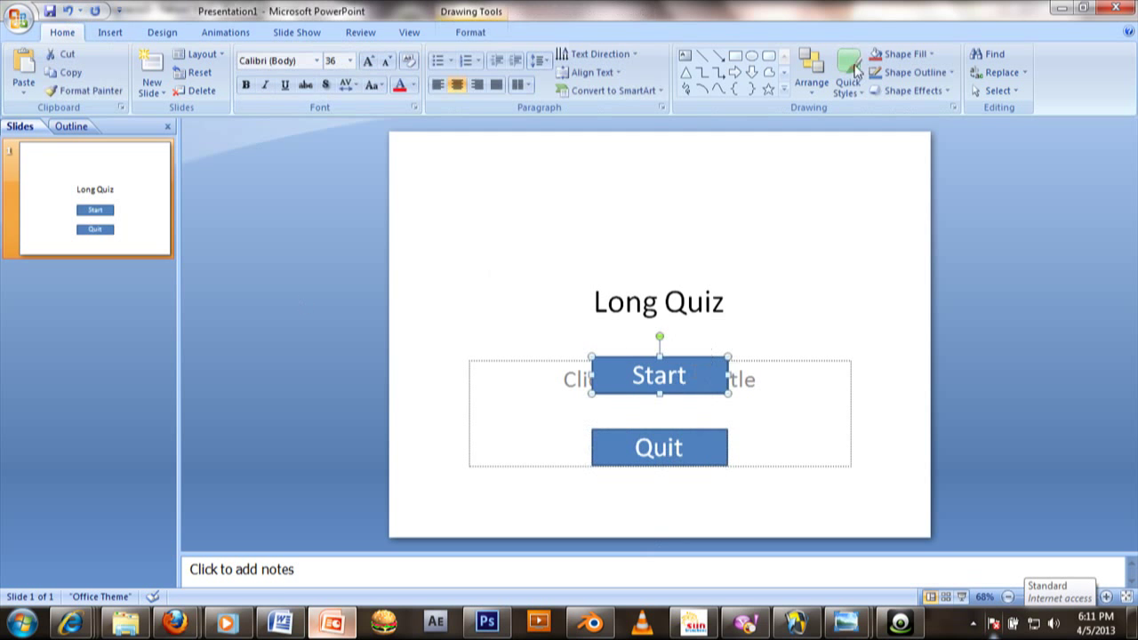
{"action": "left_click", "coordinate": [907, 55]}
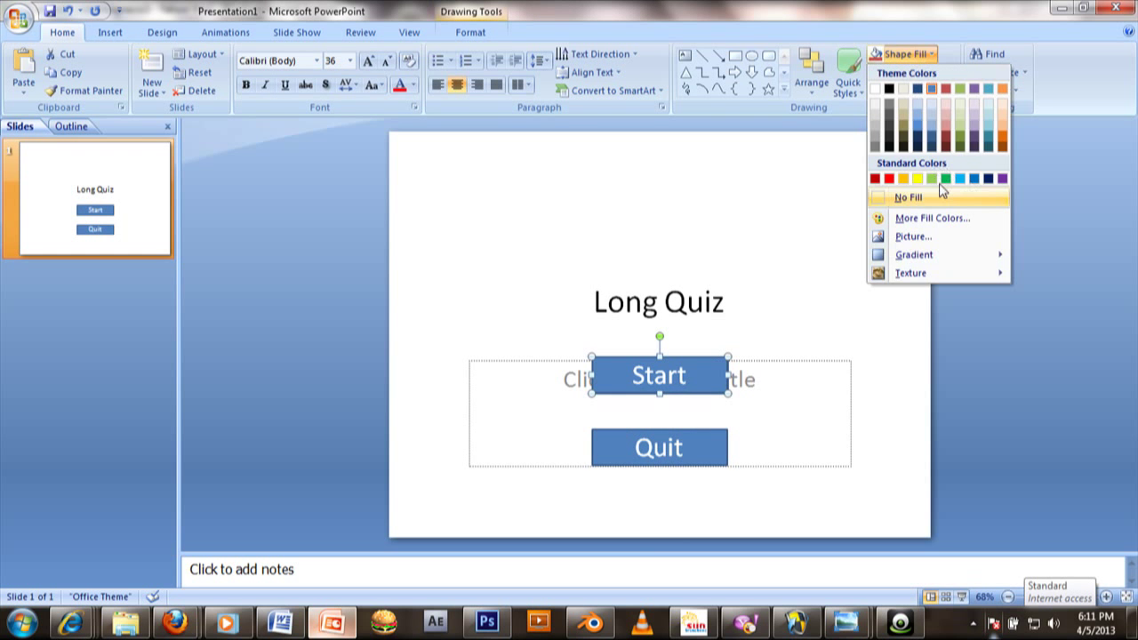
{"action": "left_click", "coordinate": [945, 179]}
{"action": "left_click", "coordinate": [895, 78]}
{"action": "left_click", "coordinate": [921, 220]}
{"action": "left_click", "coordinate": [724, 462]}
{"action": "left_click", "coordinate": [885, 75]}
{"action": "left_click", "coordinate": [888, 73]}
{"action": "left_click", "coordinate": [921, 56]}
{"action": "left_click", "coordinate": [891, 182]}
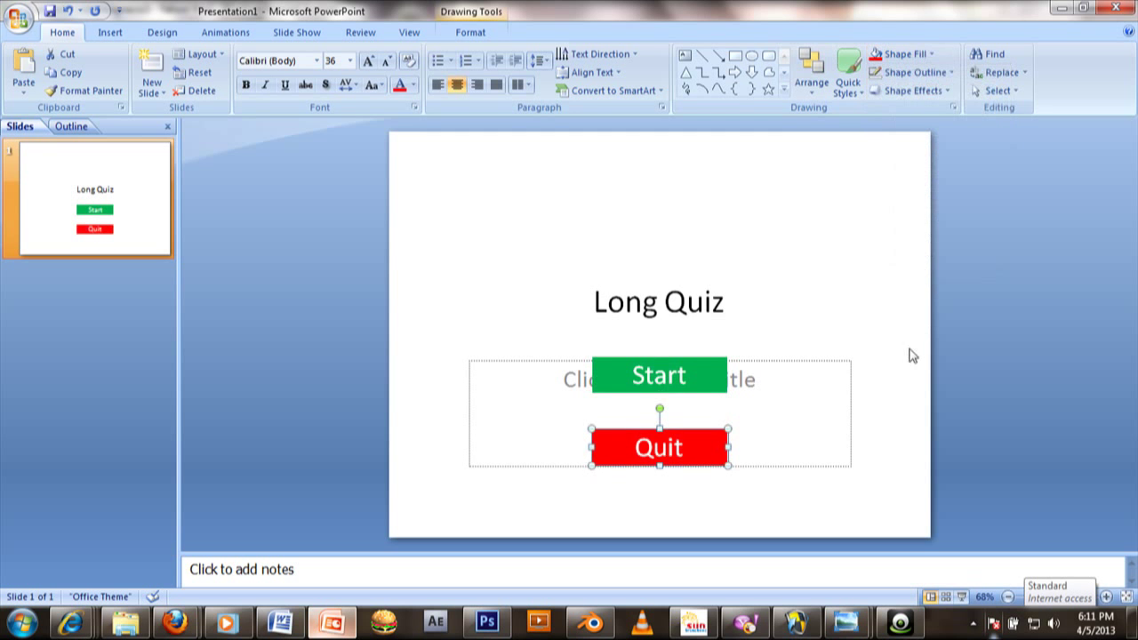
Apply the same shaded WordArt text style to both Start and Quit labels.
{"action": "left_click", "coordinate": [694, 386]}
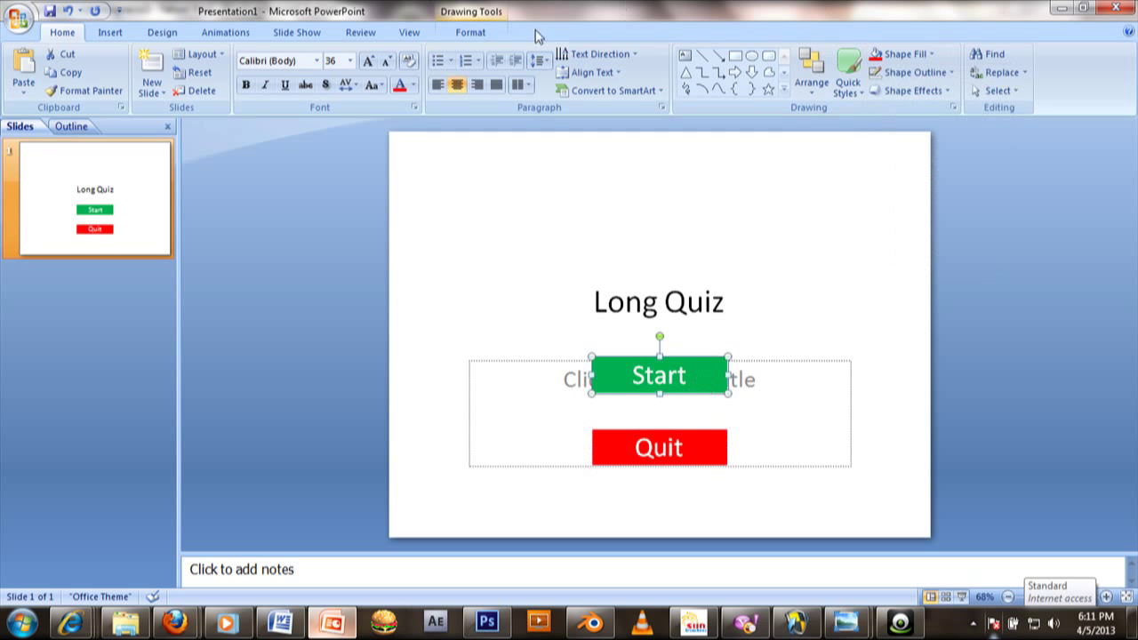
{"action": "left_click", "coordinate": [498, 36]}
{"action": "left_click", "coordinate": [615, 90]}
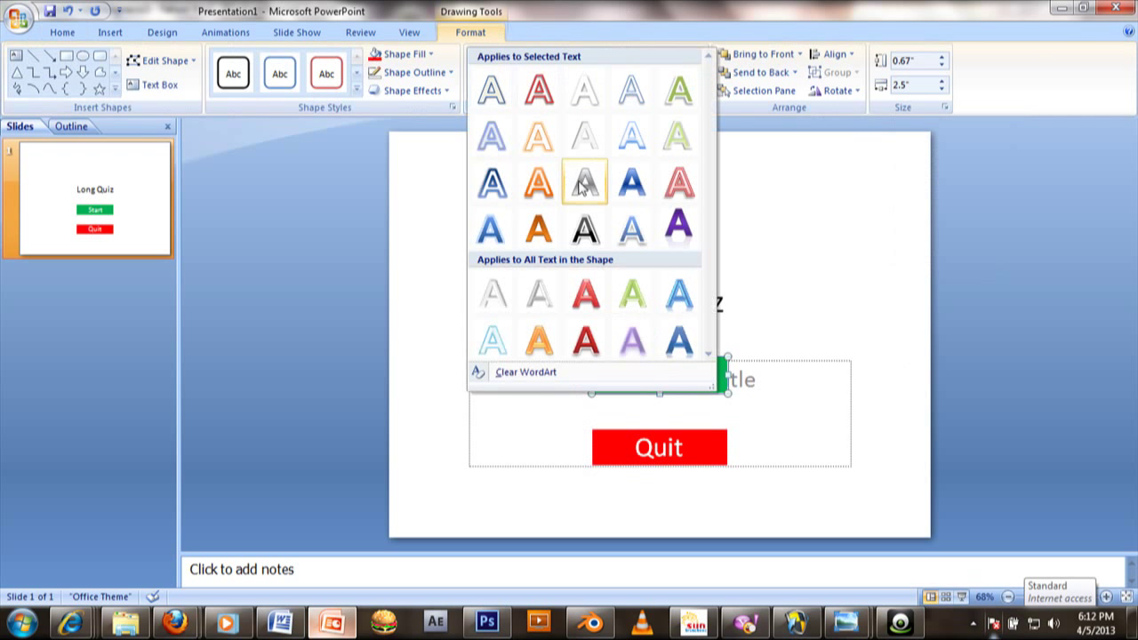
{"action": "left_click", "coordinate": [583, 234]}
{"action": "left_click", "coordinate": [685, 453]}
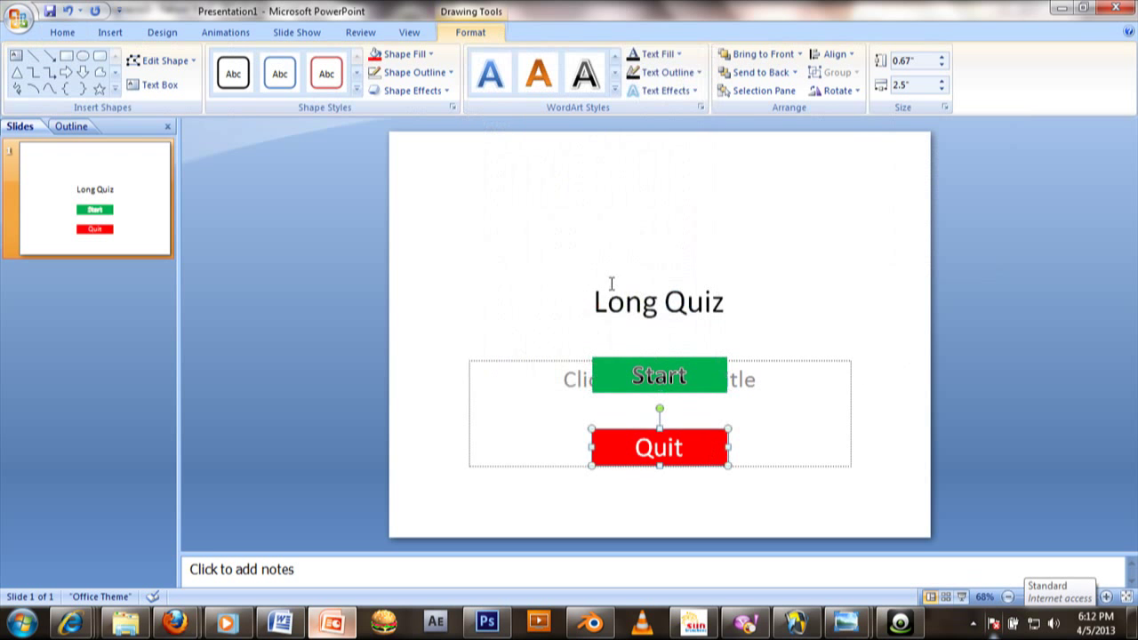
{"action": "left_click", "coordinate": [585, 73]}
{"action": "left_click", "coordinate": [70, 33]}
{"action": "left_click", "coordinate": [317, 61]}
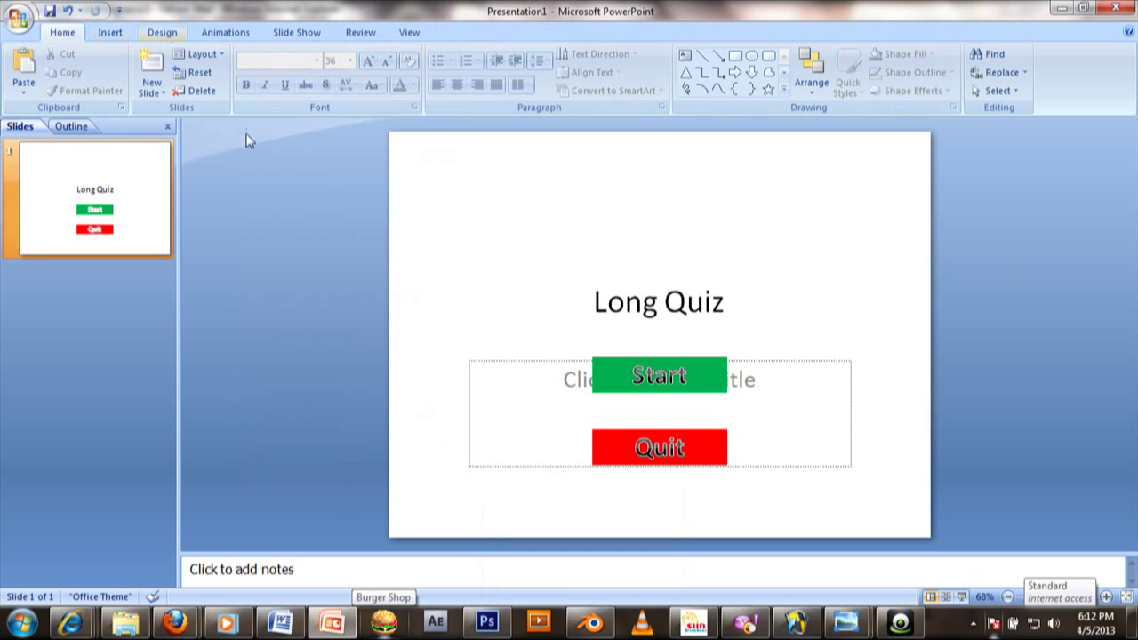
Add a second slide and set the Quit button's click action to End Show.
{"action": "left_click", "coordinate": [714, 374]}
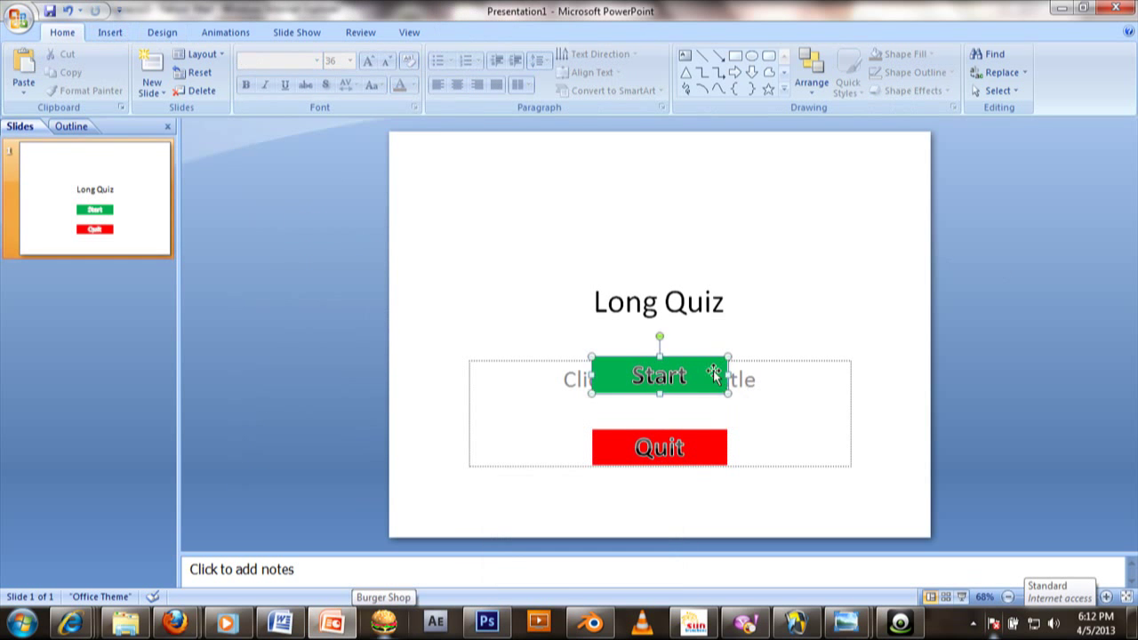
{"action": "left_click", "coordinate": [156, 62]}
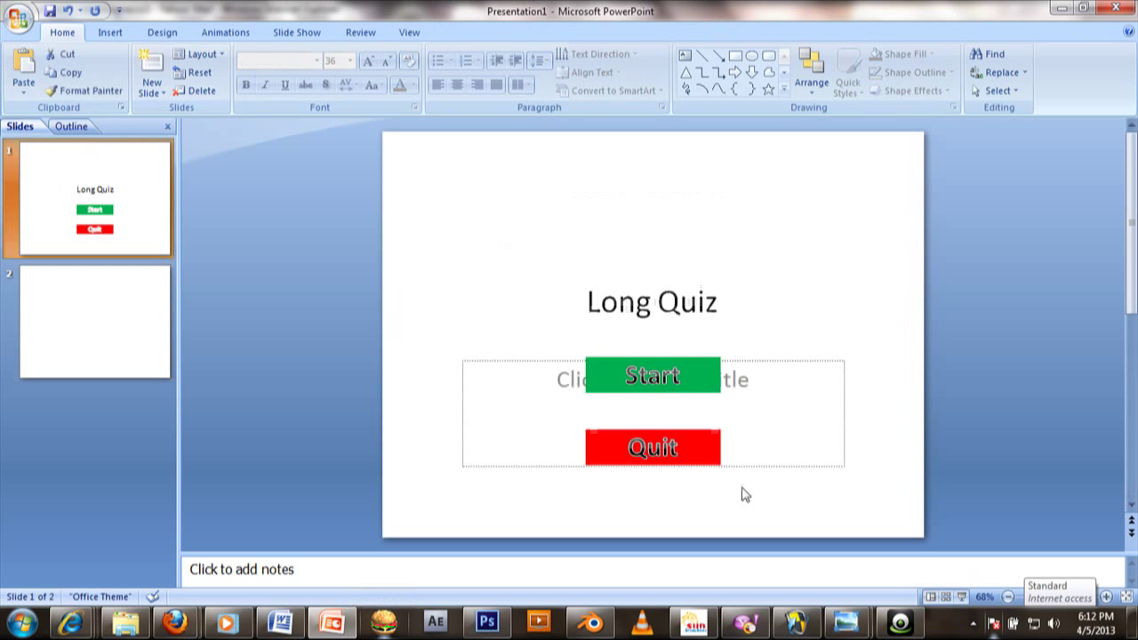
{"action": "left_click", "coordinate": [110, 32]}
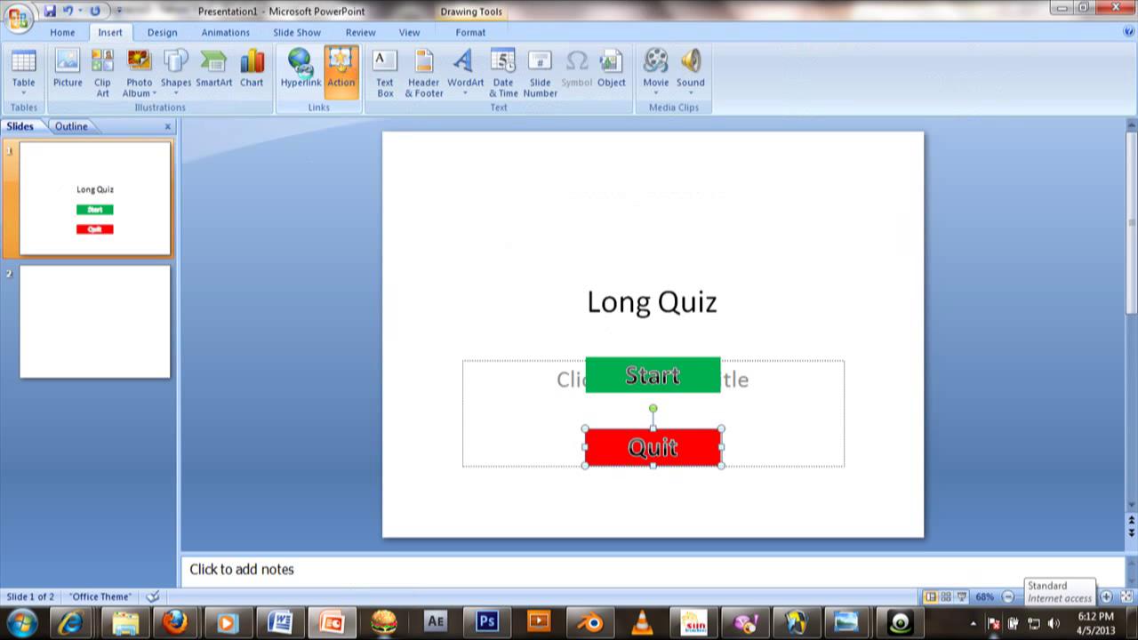
{"action": "left_click", "coordinate": [342, 78]}
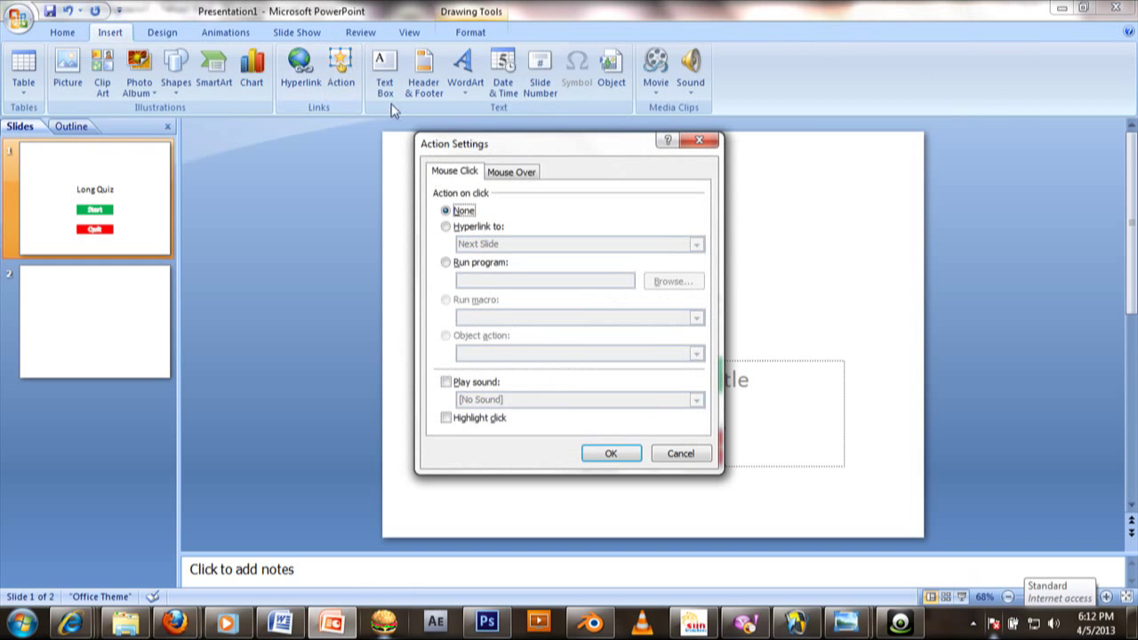
{"action": "left_click", "coordinate": [445, 227]}
{"action": "left_click", "coordinate": [491, 243]}
{"action": "left_click", "coordinate": [498, 314]}
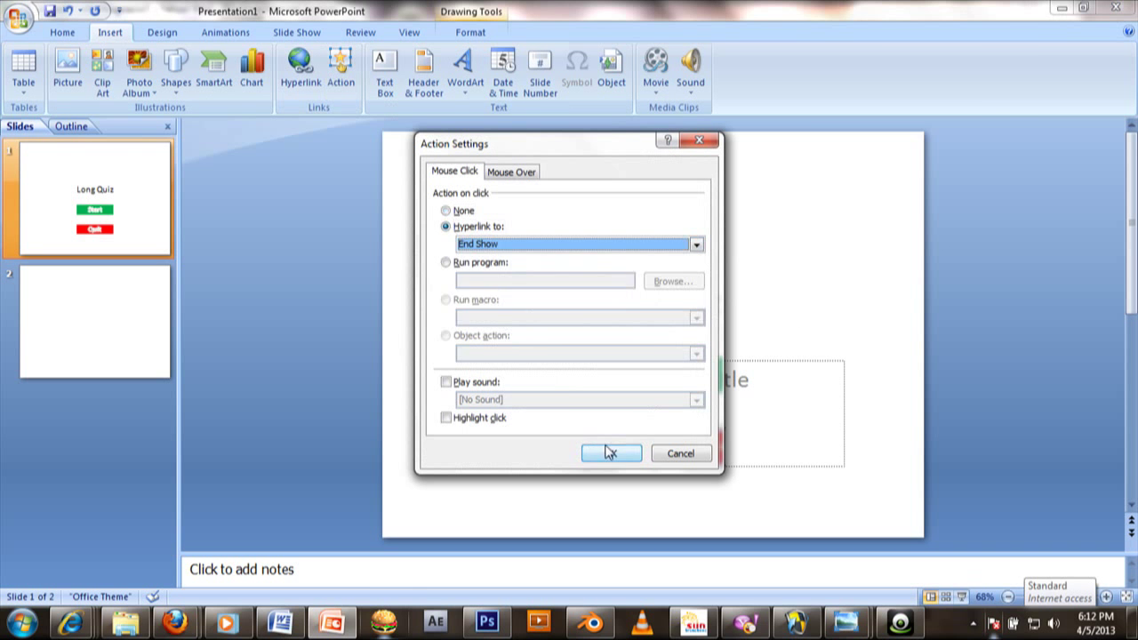
{"action": "left_click", "coordinate": [609, 454]}
Hyperlink the Start button to Slide 2, then open slide 2.
{"action": "left_click", "coordinate": [606, 380]}
{"action": "right_click", "coordinate": [606, 380]}
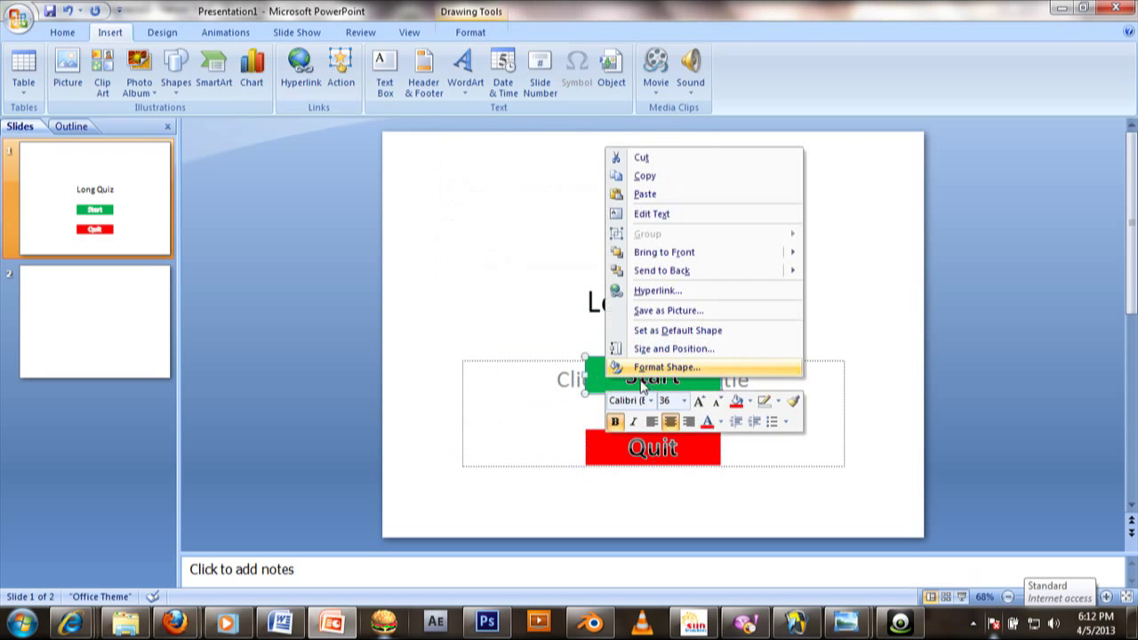
{"action": "left_click", "coordinate": [636, 292]}
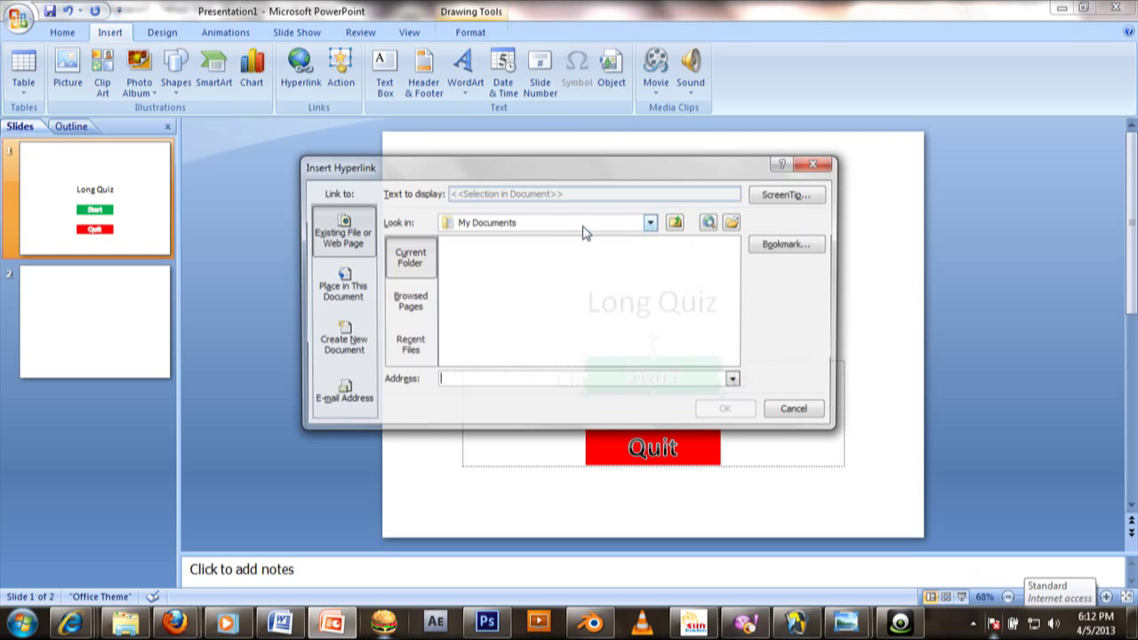
{"action": "left_click", "coordinate": [315, 284]}
{"action": "left_click", "coordinate": [462, 315]}
{"action": "left_click", "coordinate": [741, 416]}
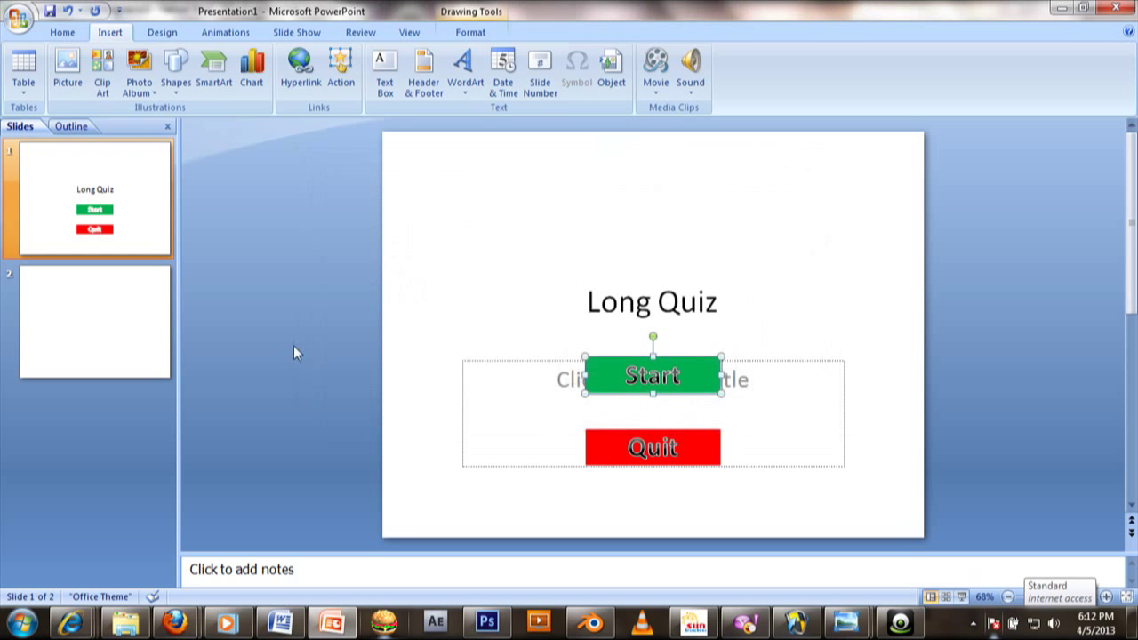
{"action": "left_click", "coordinate": [125, 353]}
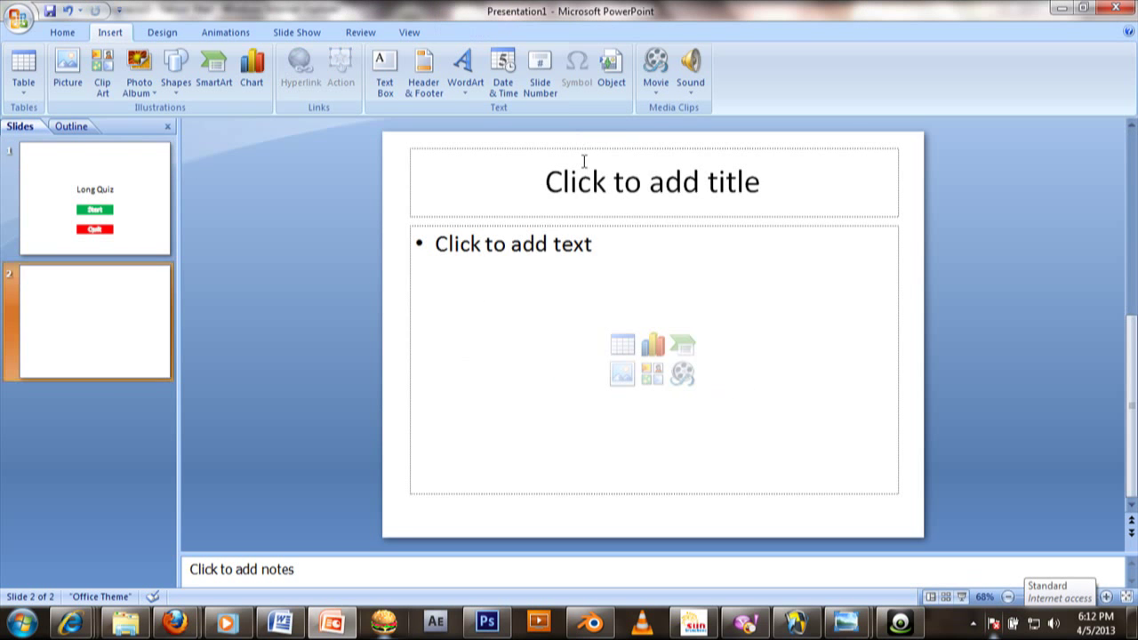
Title slide 2 'Who is the secretary of the United States?'.
{"action": "left_click", "coordinate": [675, 182]}
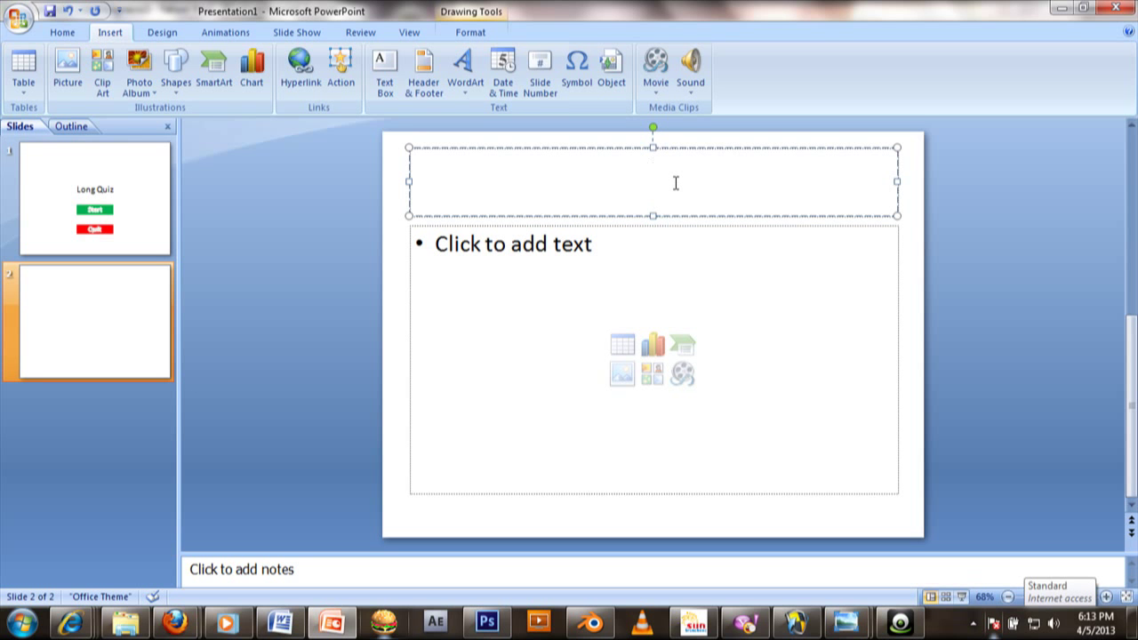
{"action": "type", "text": "Who is the secretary"}
{"action": "type", "text": "of "}
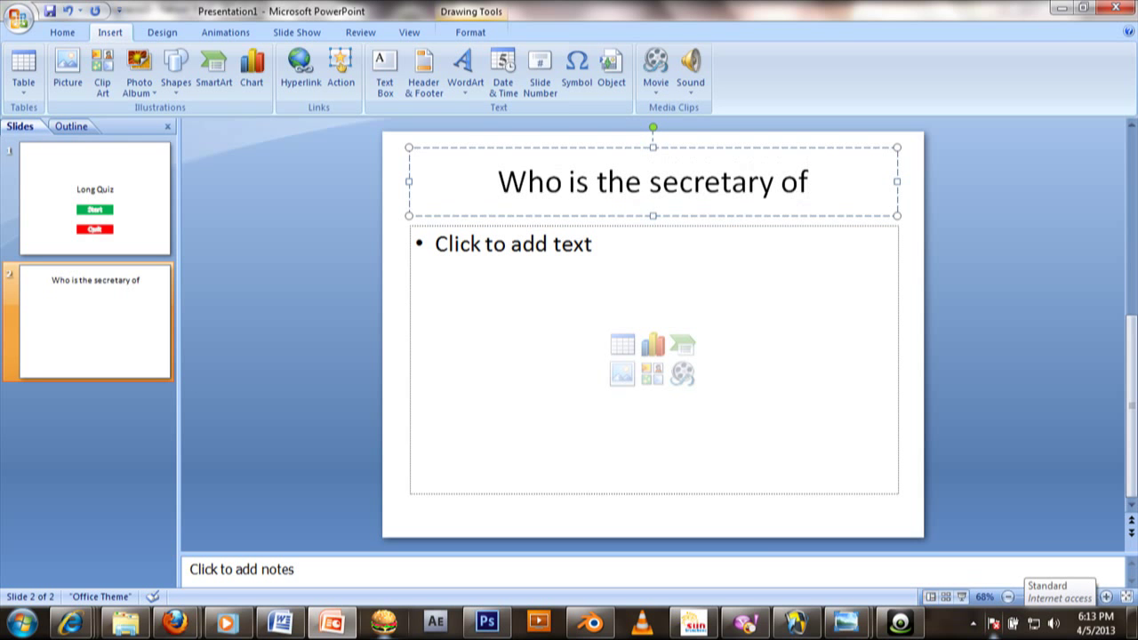
{"action": "type", "text": "the United States"}
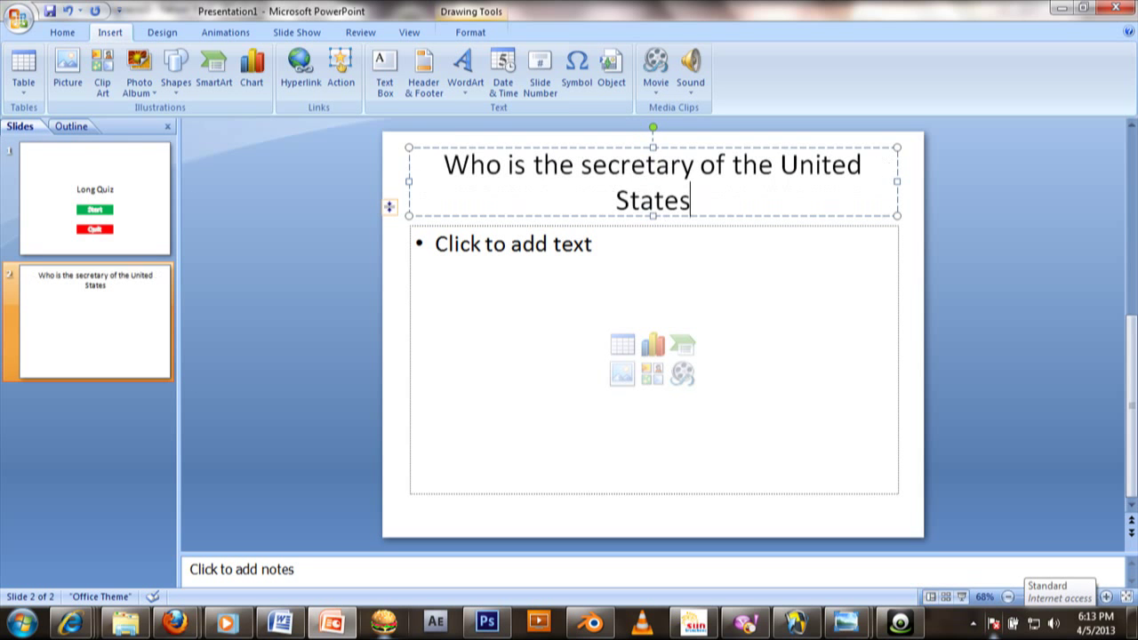
{"action": "type", "text": "?"}
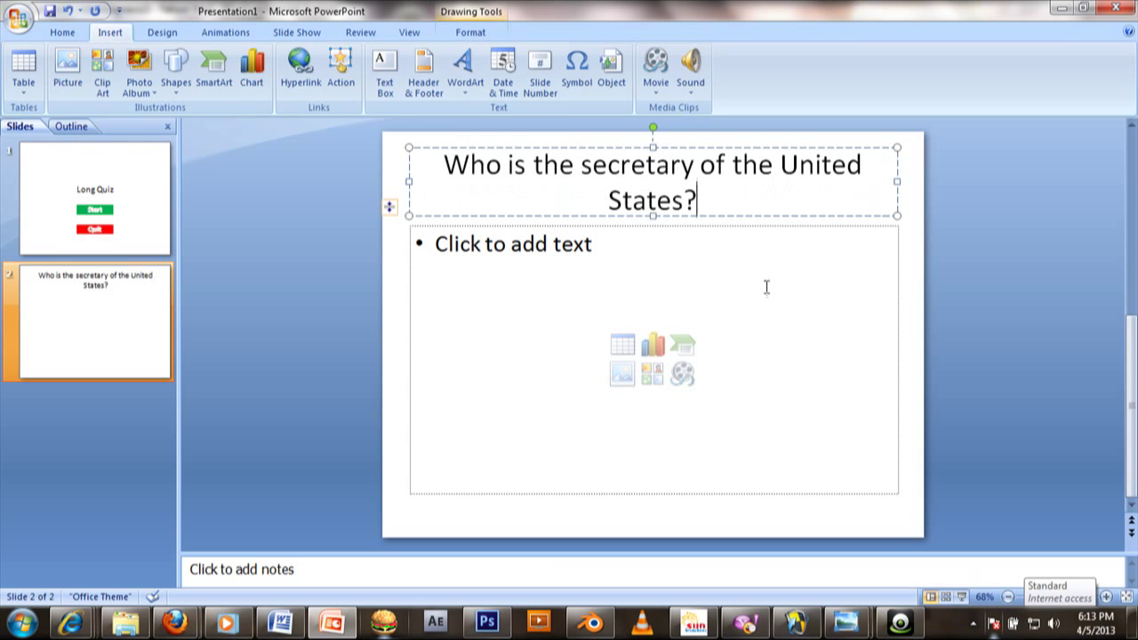
Format the body placeholder as an A., B., C. lettered list.
{"action": "left_click", "coordinate": [536, 283]}
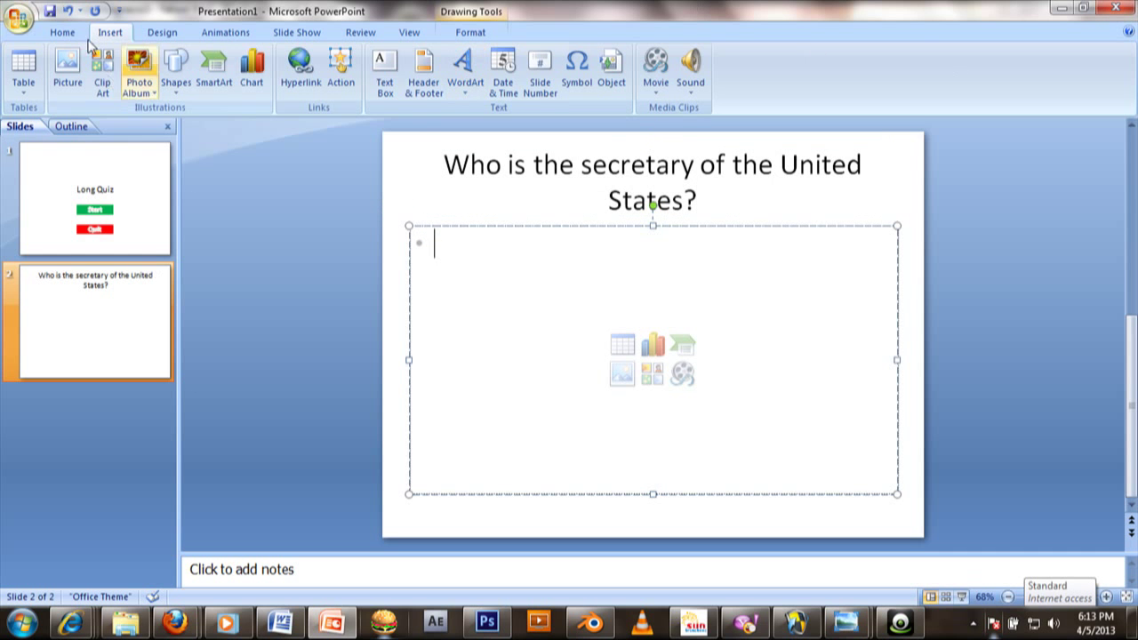
{"action": "left_click", "coordinate": [62, 33]}
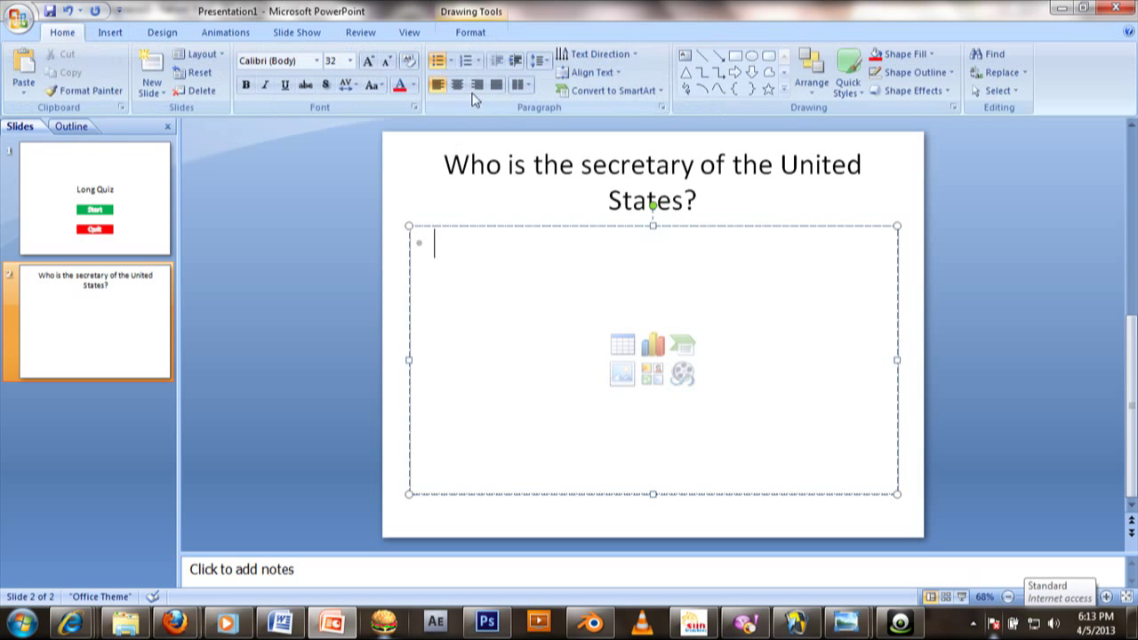
{"action": "left_click", "coordinate": [478, 61]}
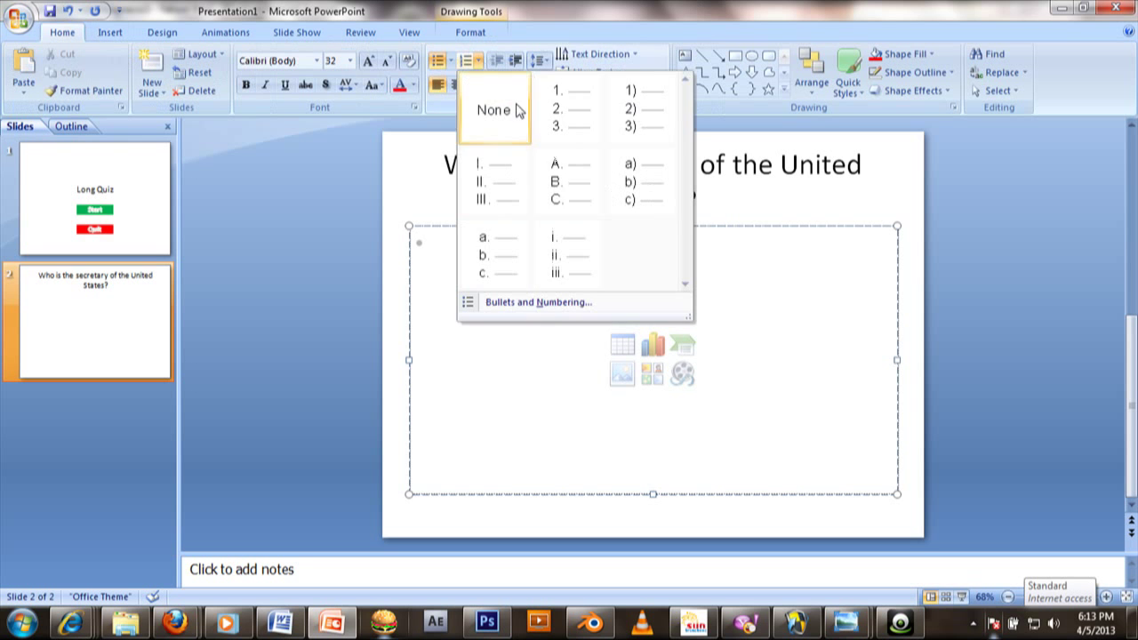
{"action": "left_click", "coordinate": [573, 183]}
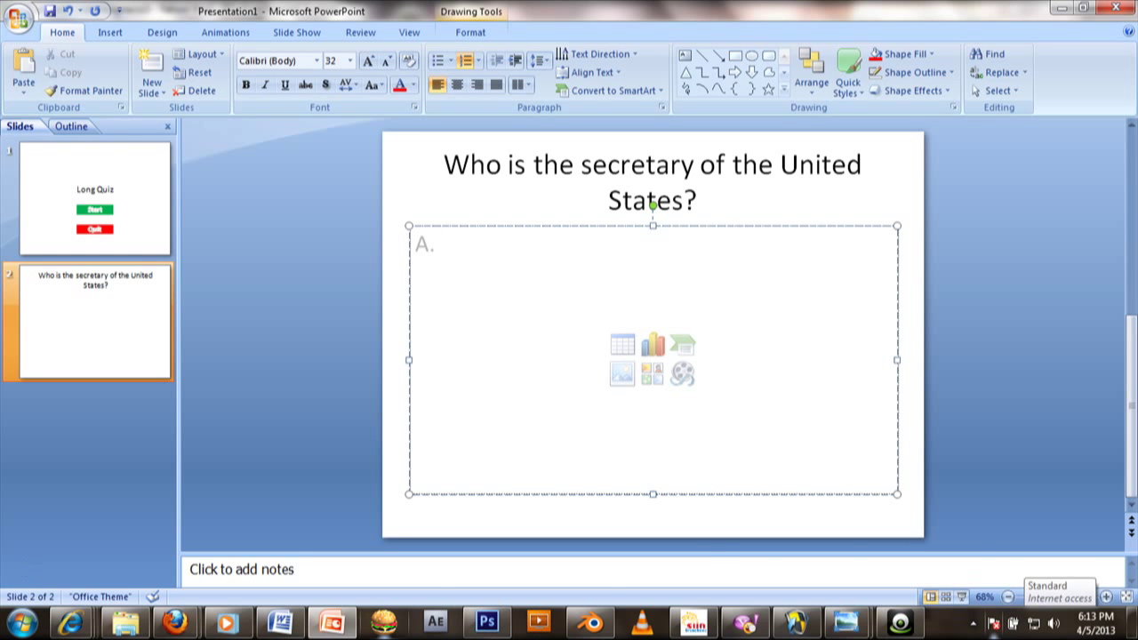
{"action": "mouse_move", "coordinate": [175, 623]}
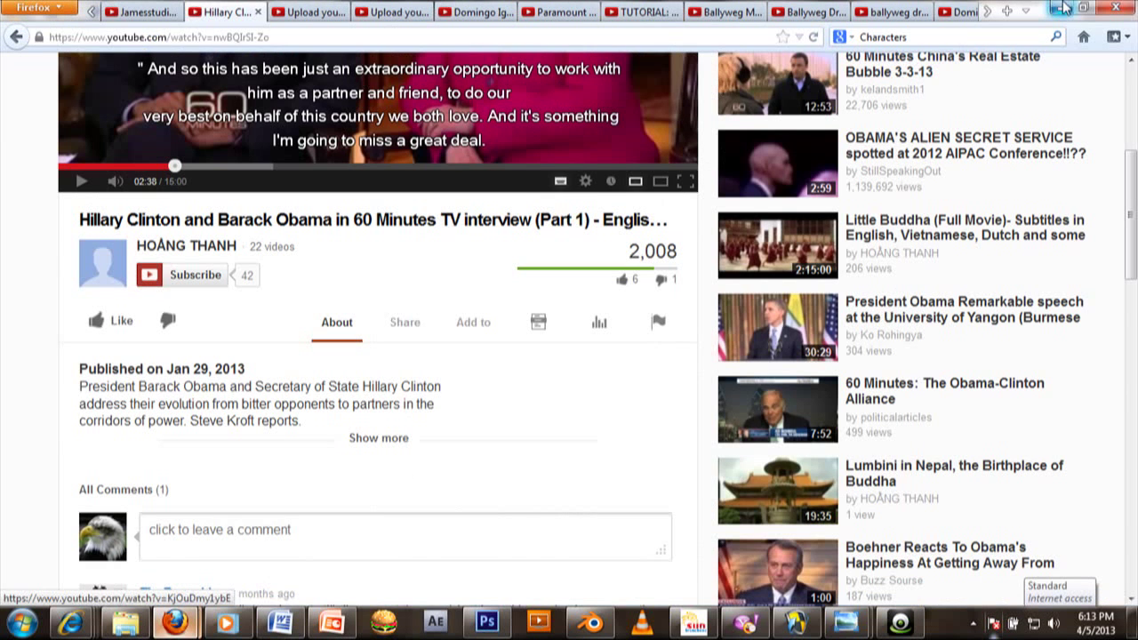
Return to the slide and reapply A., B., C. lettering to the answer area.
{"action": "left_click", "coordinate": [1065, 7]}
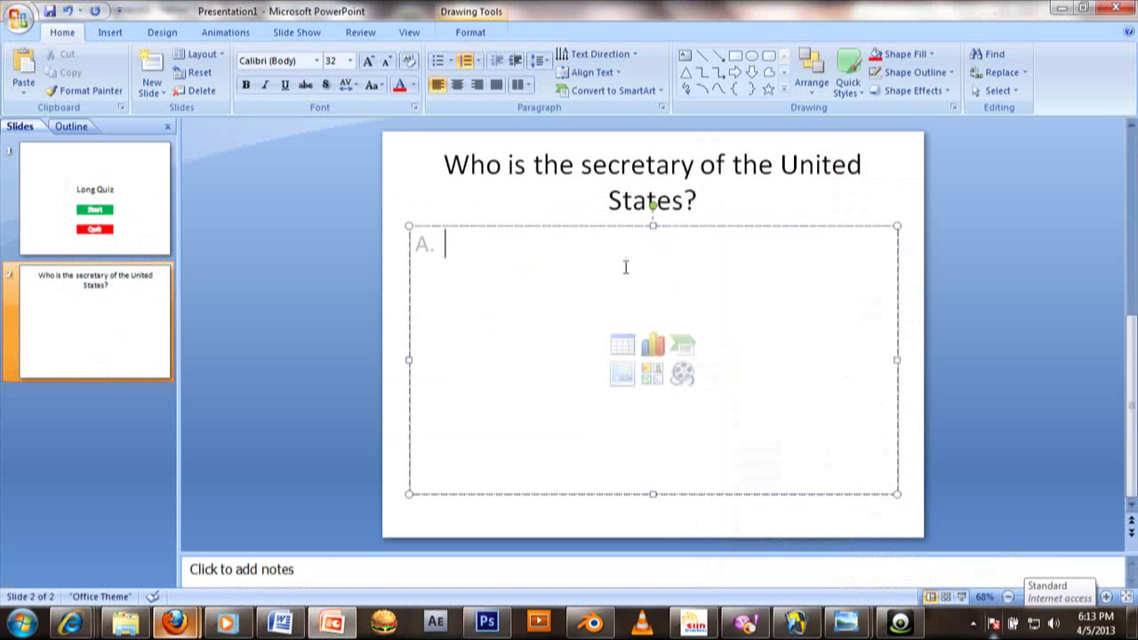
{"action": "type", "text": "A. H"}
{"action": "key", "text": "BackSpace"}
{"action": "key", "text": "BackSpace"}
{"action": "key", "text": "BackSpace"}
{"action": "left_click", "coordinate": [480, 61]}
{"action": "left_click", "coordinate": [580, 199]}
Type answers 'Barack Obama' and 'Hilary Clinton' as lines A and B.
{"action": "type", "text": "Barack Obma"}
{"action": "key", "text": "BackSpace"}
{"action": "key", "text": "BackSpace"}
{"action": "type", "text": "akma"}
{"action": "key", "text": "BackSpace"}
{"action": "key", "text": "BackSpace"}
{"action": "key", "text": "BackSpace"}
{"action": "type", "text": "ma"}
{"action": "key", "text": "Return"}
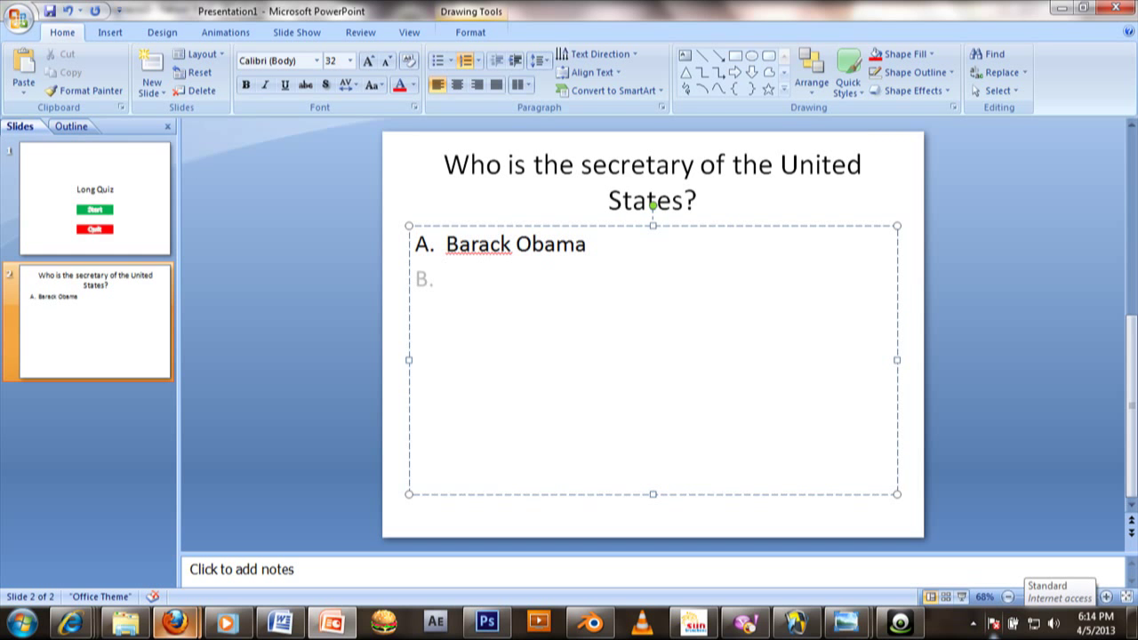
{"action": "type", "text": "L"}
{"action": "key", "text": "BackSpace"}
{"action": "type", "text": "Hilary VClin"}
{"action": "key", "text": "BackSpace"}
{"action": "key", "text": "BackSpace"}
{"action": "key", "text": "BackSpace"}
{"action": "key", "text": "BackSpace"}
{"action": "key", "text": "BackSpace"}
{"action": "key", "text": "BackSpace"}
{"action": "type", "text": "Clinton"}
{"action": "key", "text": "Return"}
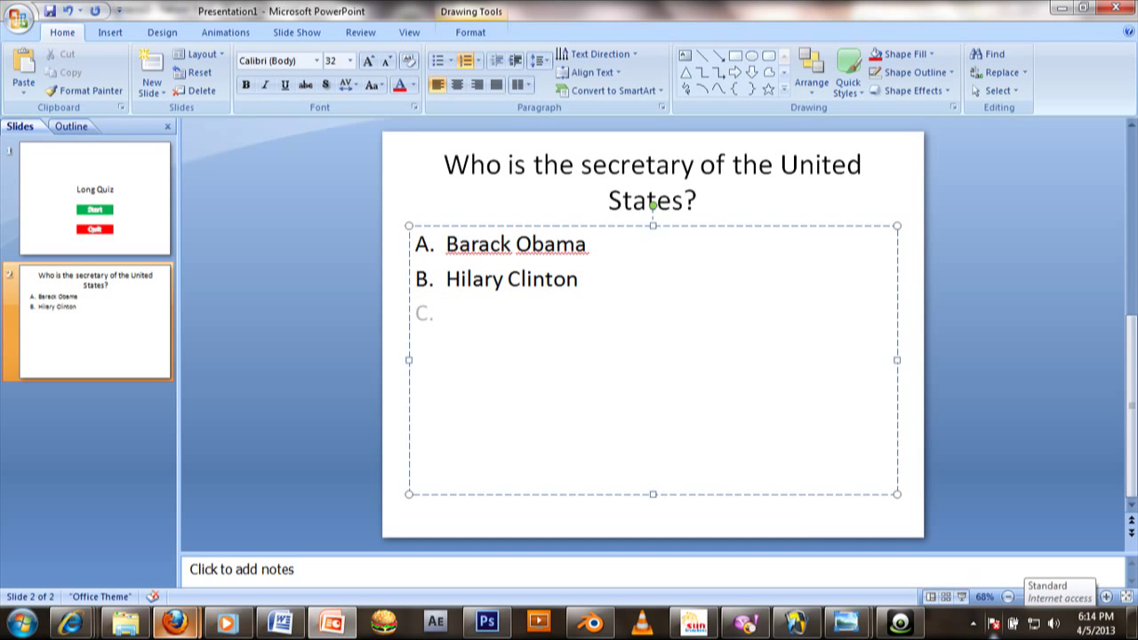
Type 'George Bush' as answer C and begin answer D with 'George Wa'.
{"action": "type", "text": "George Bush\\"}
{"action": "key", "text": "Return"}
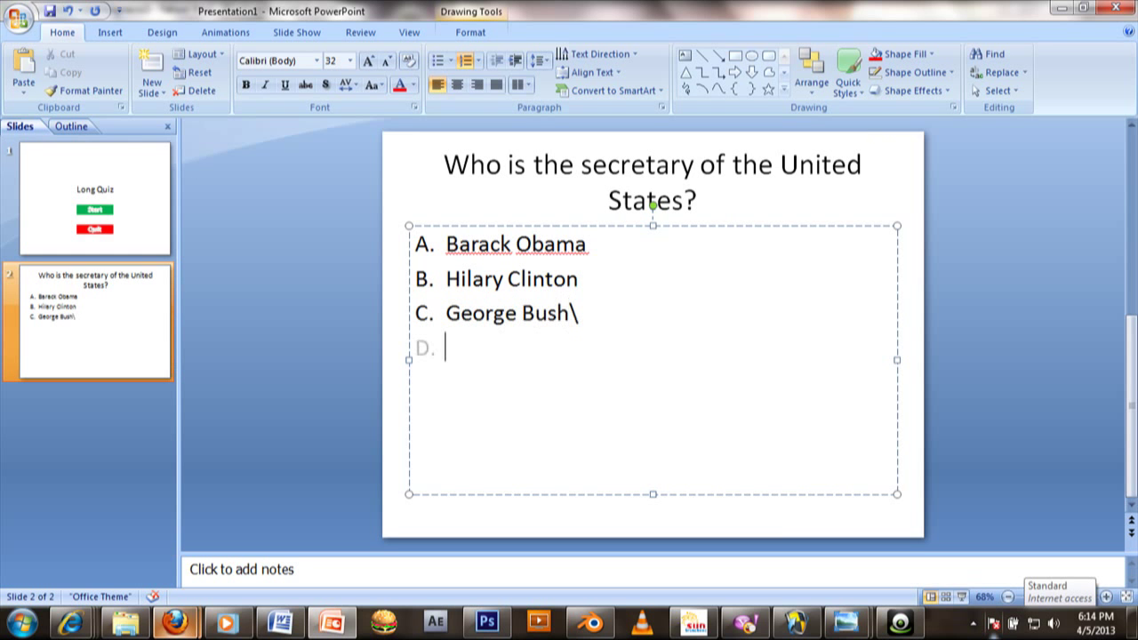
{"action": "key", "text": "BackSpace"}
{"action": "key", "text": "BackSpace"}
{"action": "key", "text": "Return"}
{"action": "type", "text": "G"}
{"action": "type", "text": "eorge Wa"}
{"action": "key", "text": "BackSpace"}
{"action": "key", "text": "BackSpace"}
{"action": "key", "text": "BackSpace"}
{"action": "key", "text": "BackSpace"}
{"action": "key", "text": "BackSpace"}
{"action": "key", "text": "BackSpace"}
{"action": "key", "text": "BackSpace"}
{"action": "key", "text": "BackSpace"}
{"action": "key", "text": "BackSpace"}
Finish answer D as 'George Washington', then add slide 3 titled 'CORRECT' in capitals.
{"action": "type", "text": "George Washington"}
{"action": "left_click", "coordinate": [153, 73]}
{"action": "left_click", "coordinate": [483, 192]}
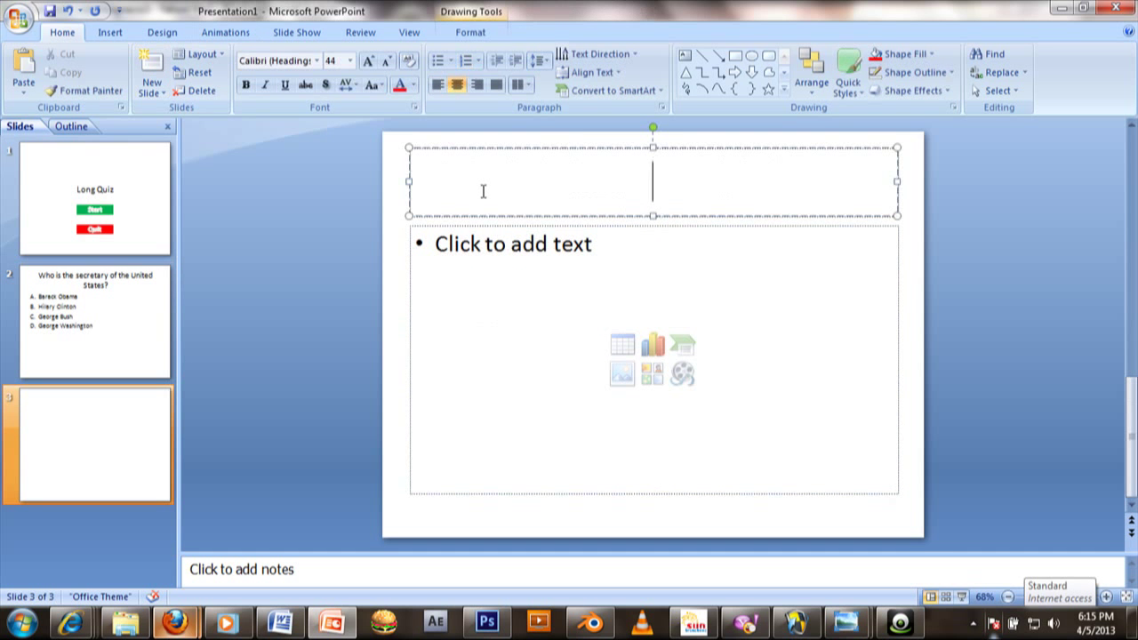
{"action": "type", "text": "Correct"}
{"action": "key", "text": "BackSpace"}
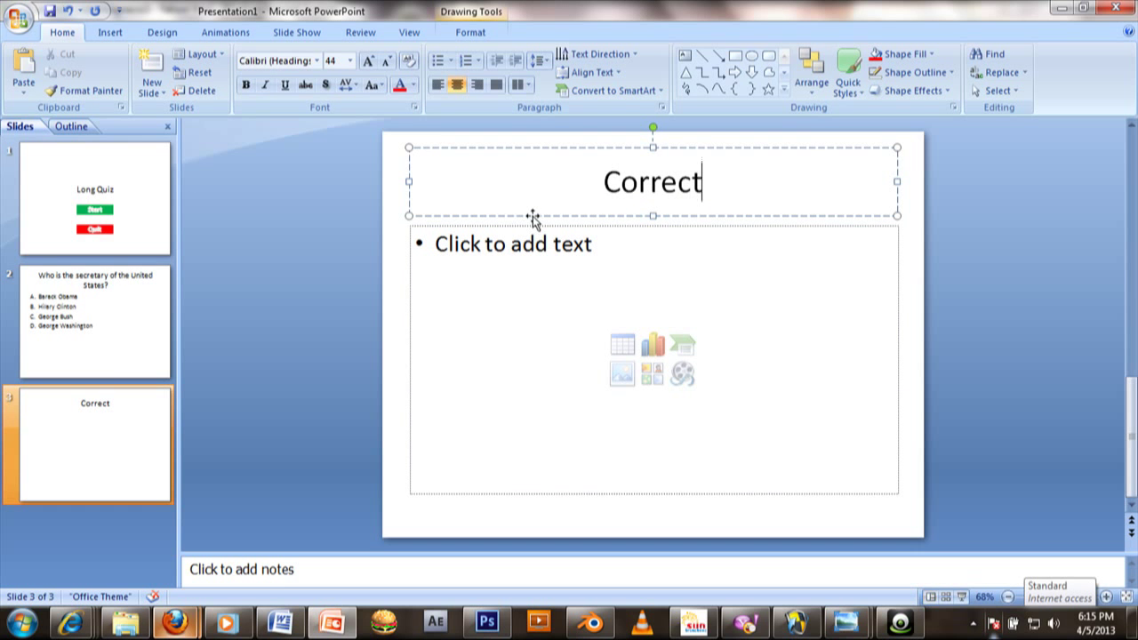
{"action": "left_click_drag", "start_coordinate": [792, 188], "coordinate": [561, 195]}
{"action": "type", "text": "CA"}
{"action": "key", "text": "BackSpace"}
{"action": "type", "text": "ORRECR"}
{"action": "key", "text": "BackSpace"}
Complete the CORRECT title and enlarge it with five Grow Font steps.
{"action": "type", "text": "T"}
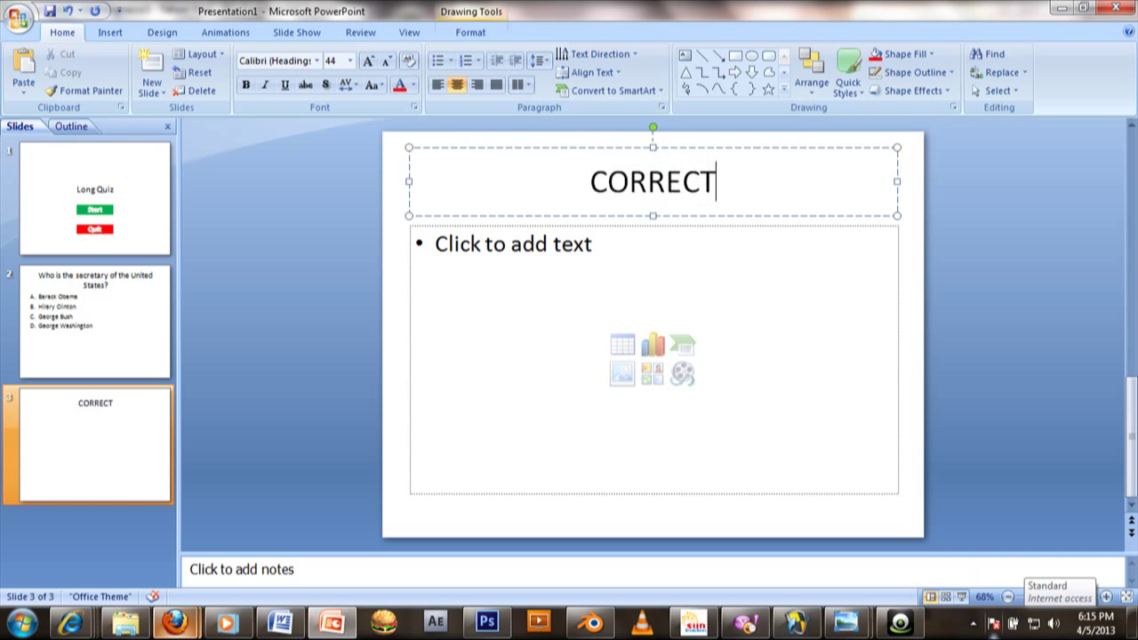
{"action": "left_click", "coordinate": [387, 328]}
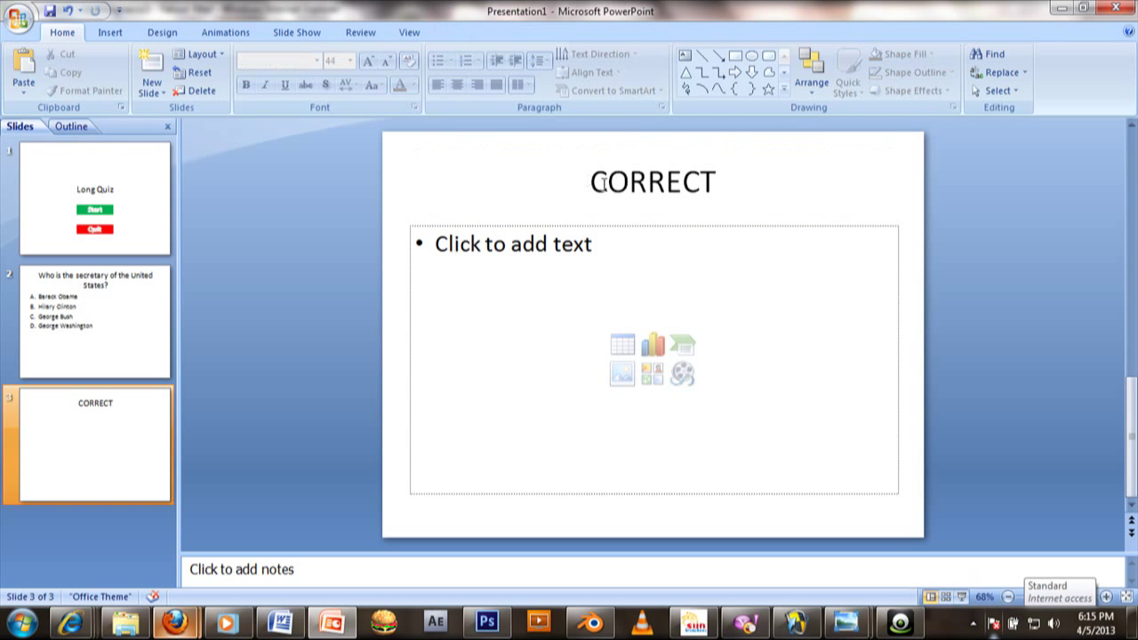
{"action": "double_click", "coordinate": [645, 186]}
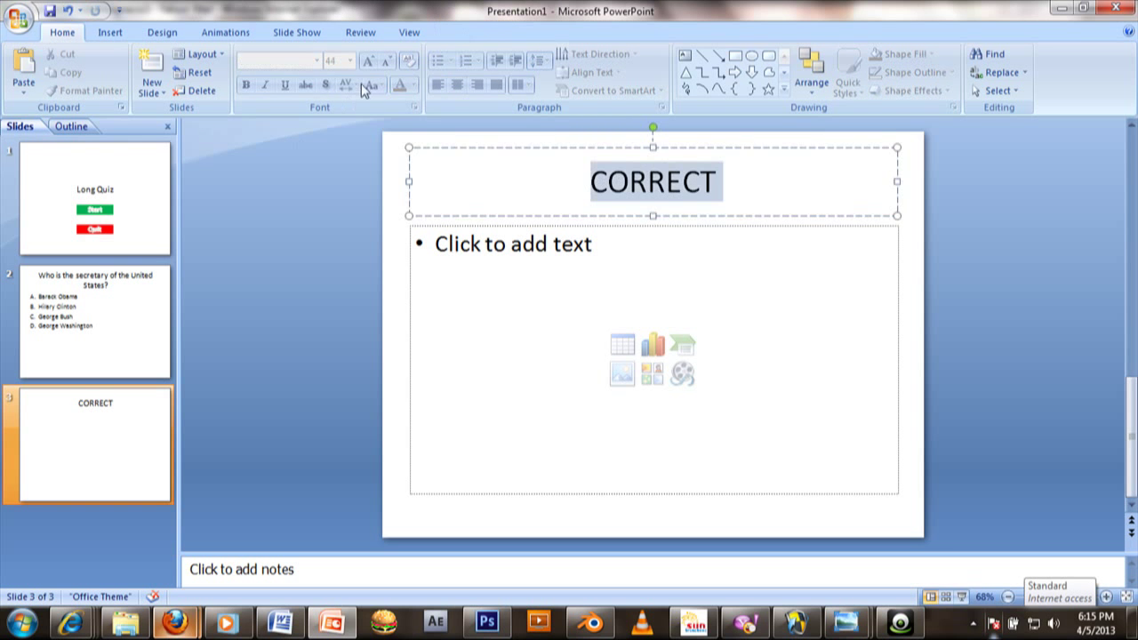
{"action": "left_click", "coordinate": [369, 61]}
{"action": "left_click", "coordinate": [369, 61]}
{"action": "left_click", "coordinate": [369, 61]}
{"action": "left_click", "coordinate": [369, 61]}
{"action": "left_click", "coordinate": [369, 61]}
{"action": "left_click", "coordinate": [369, 62]}
{"action": "left_click", "coordinate": [369, 62]}
Give CORRECT the orange outlined WordArt style, then check the question slide.
{"action": "left_click", "coordinate": [496, 33]}
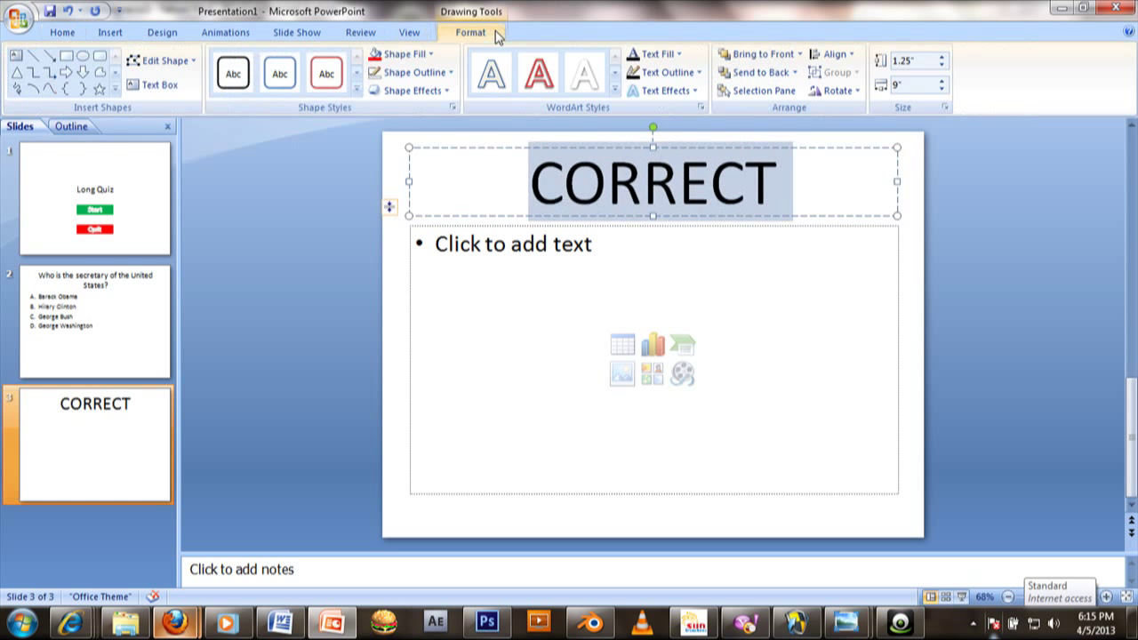
{"action": "left_click", "coordinate": [613, 90]}
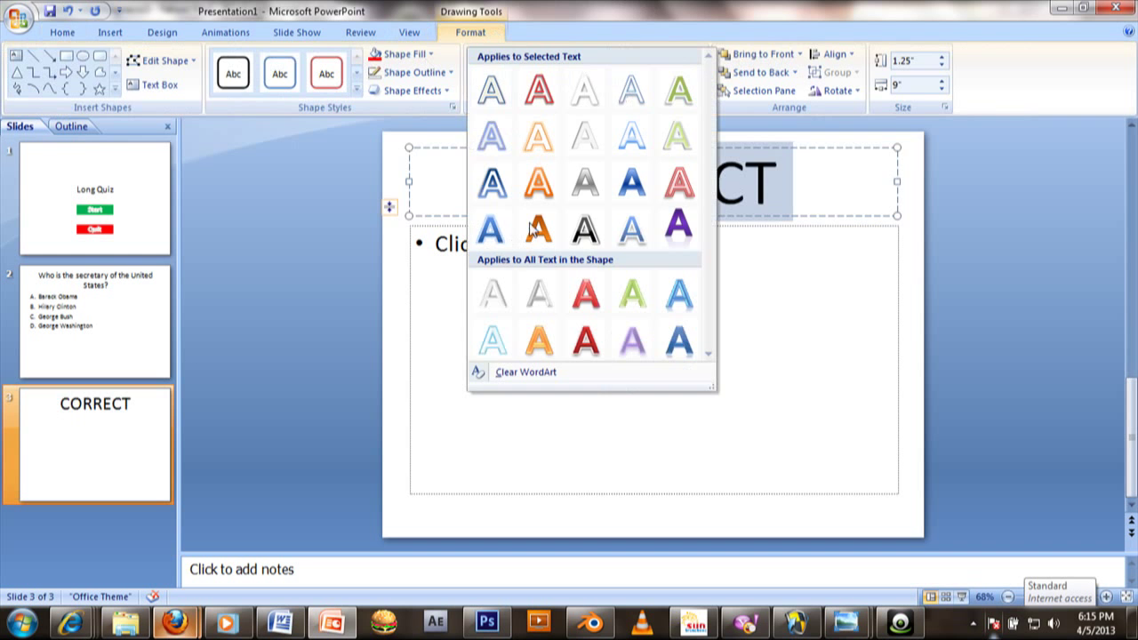
{"action": "left_click", "coordinate": [537, 182]}
{"action": "left_click", "coordinate": [387, 319]}
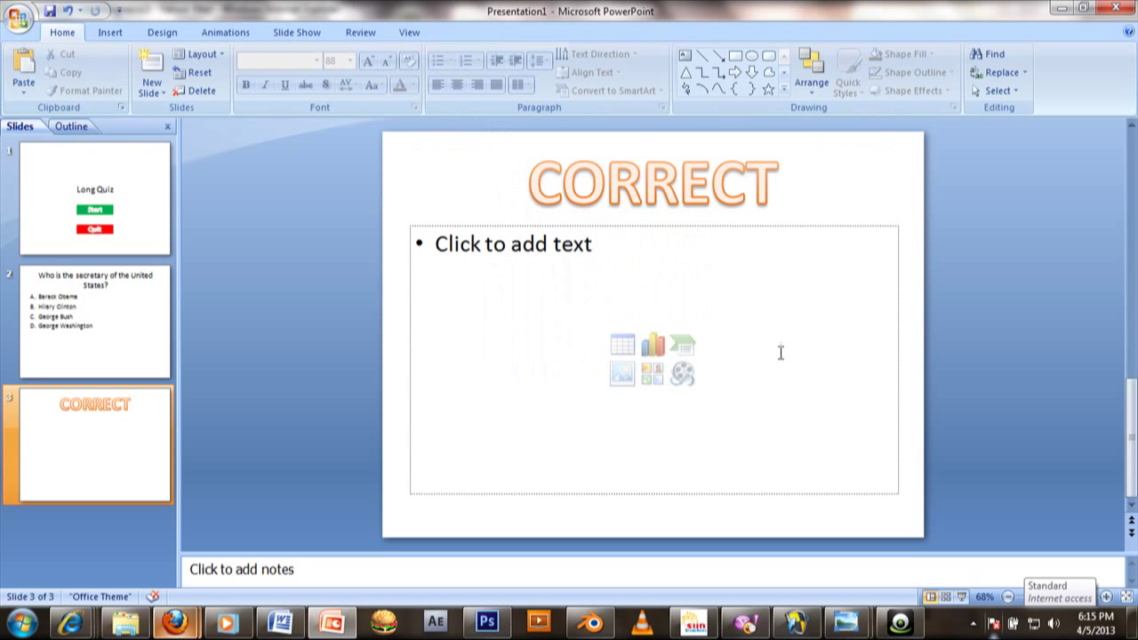
{"action": "left_click", "coordinate": [744, 345]}
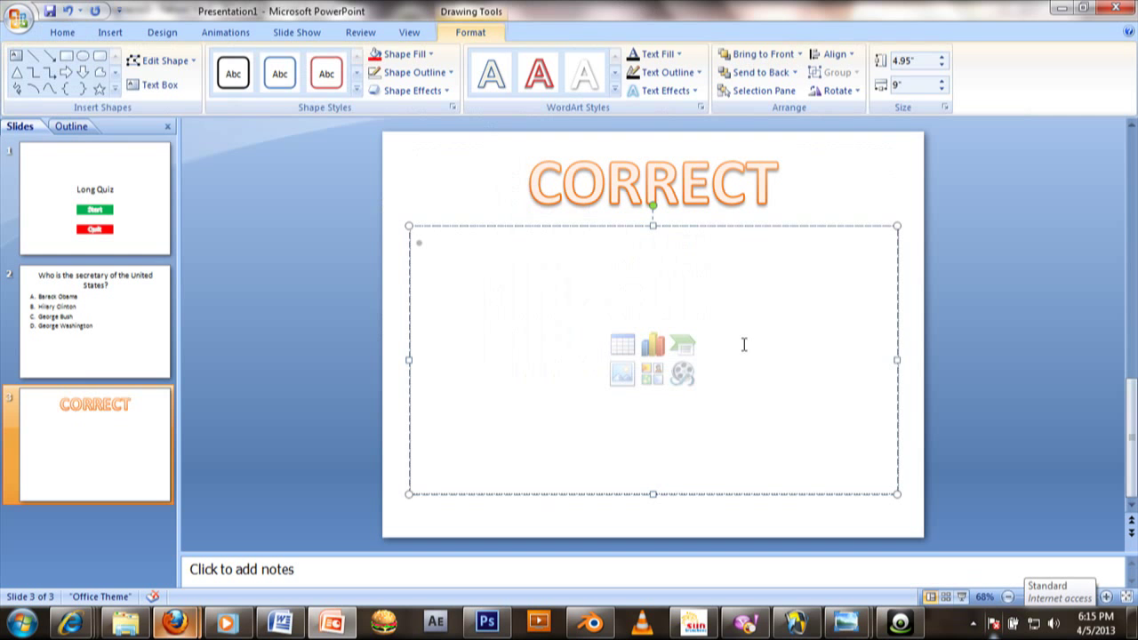
{"action": "left_click", "coordinate": [29, 378]}
{"action": "left_click", "coordinate": [54, 452]}
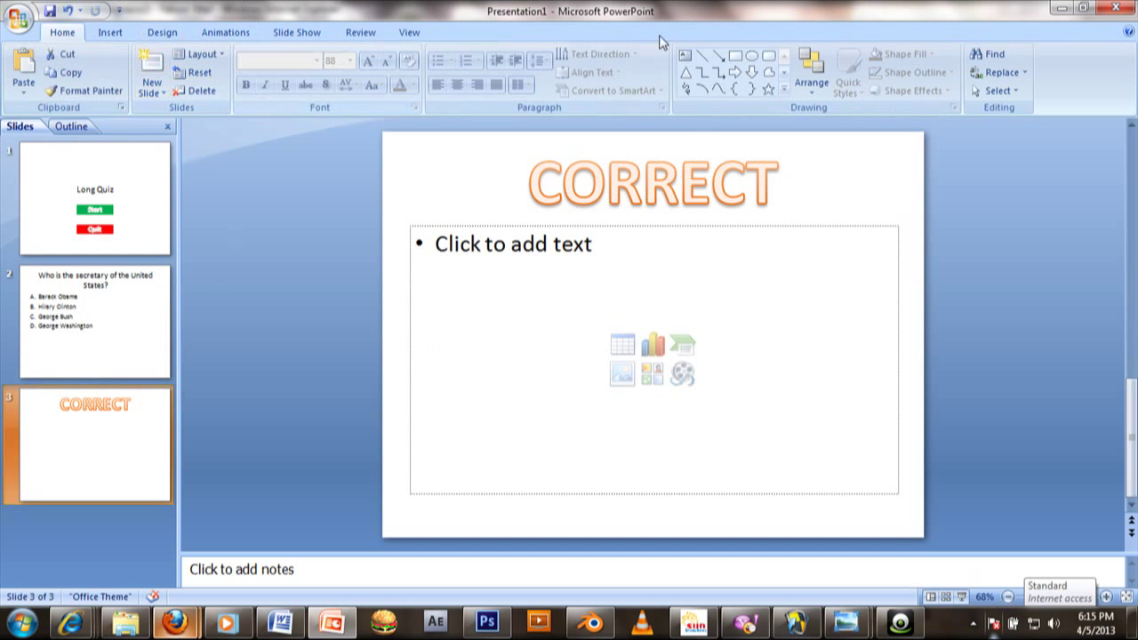
Draw a rectangle below CORRECT on slide 3 and label it 'Next Question?'.
{"action": "left_click", "coordinate": [736, 73]}
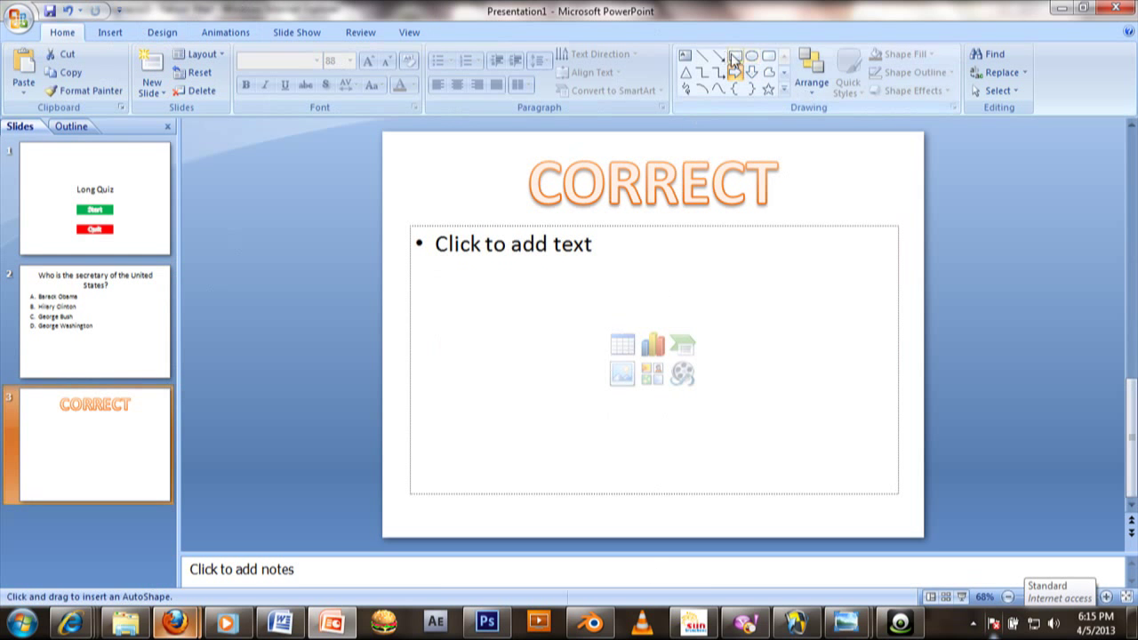
{"action": "left_click", "coordinate": [785, 90]}
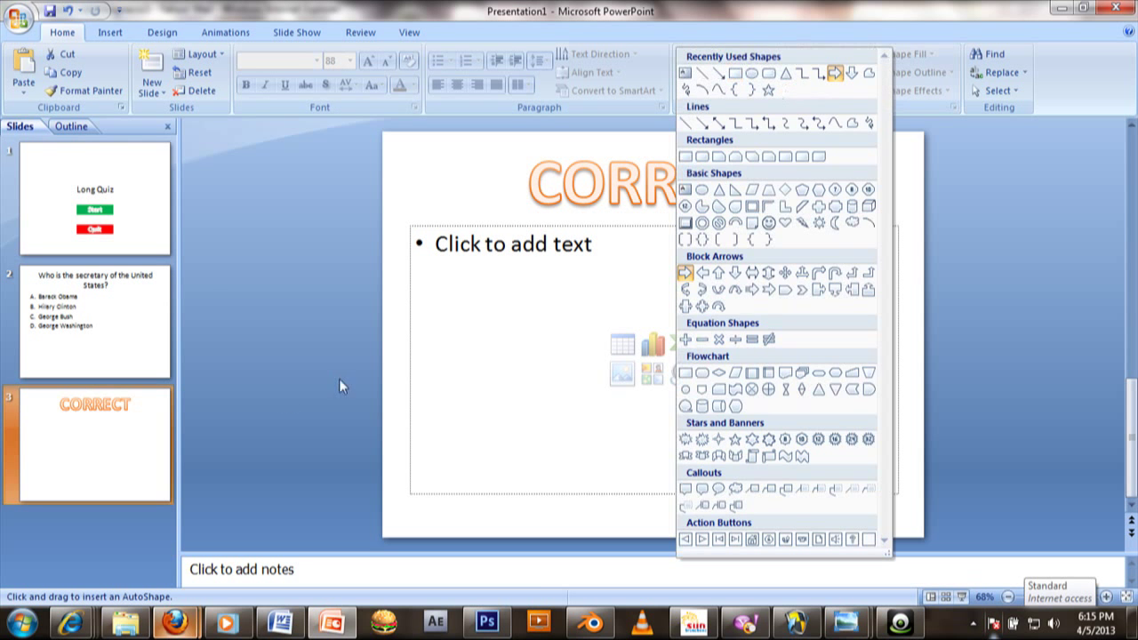
{"action": "left_click", "coordinate": [702, 157]}
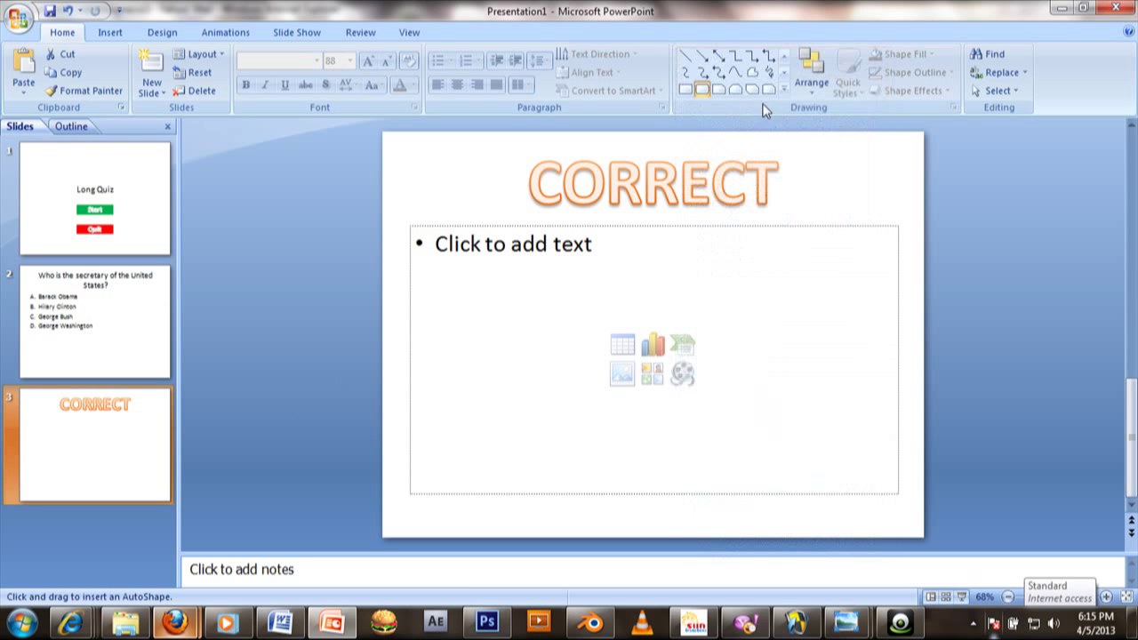
{"action": "mouse_move", "coordinate": [540, 375]}
{"action": "left_mouse_down"}
{"action": "mouse_move", "coordinate": [721, 449]}
{"action": "mouse_move", "coordinate": [772, 435]}
{"action": "left_mouse_up"}
{"action": "type", "text": "Next Question?"}
{"action": "key", "text": "Escape"}
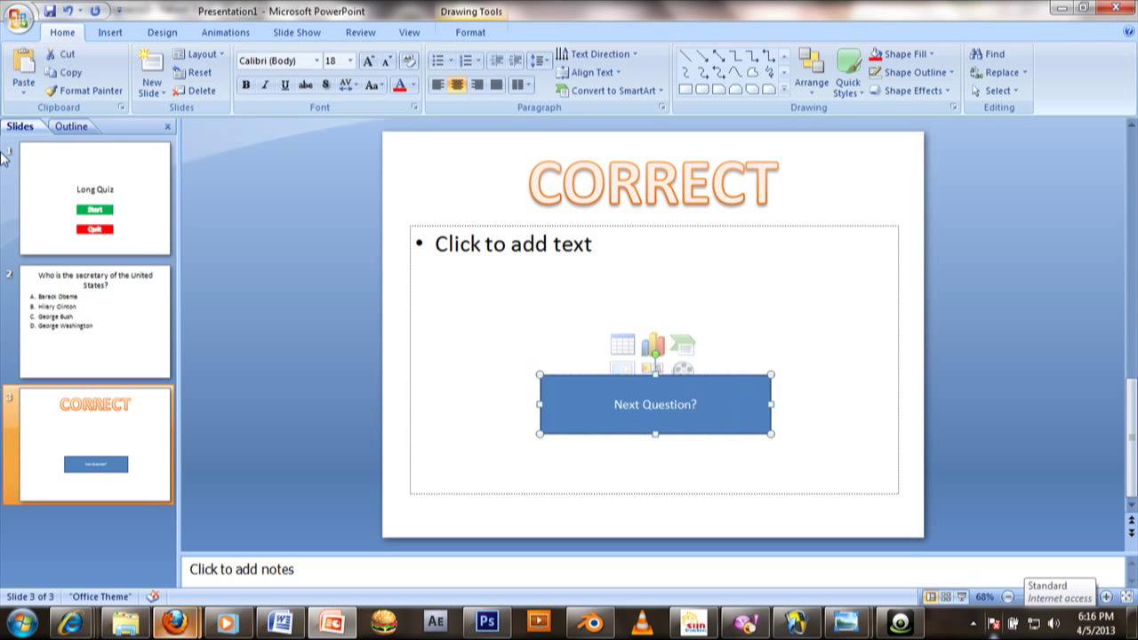
Center the Next Question? box on the slide and enlarge its text.
{"action": "left_click", "coordinate": [472, 32]}
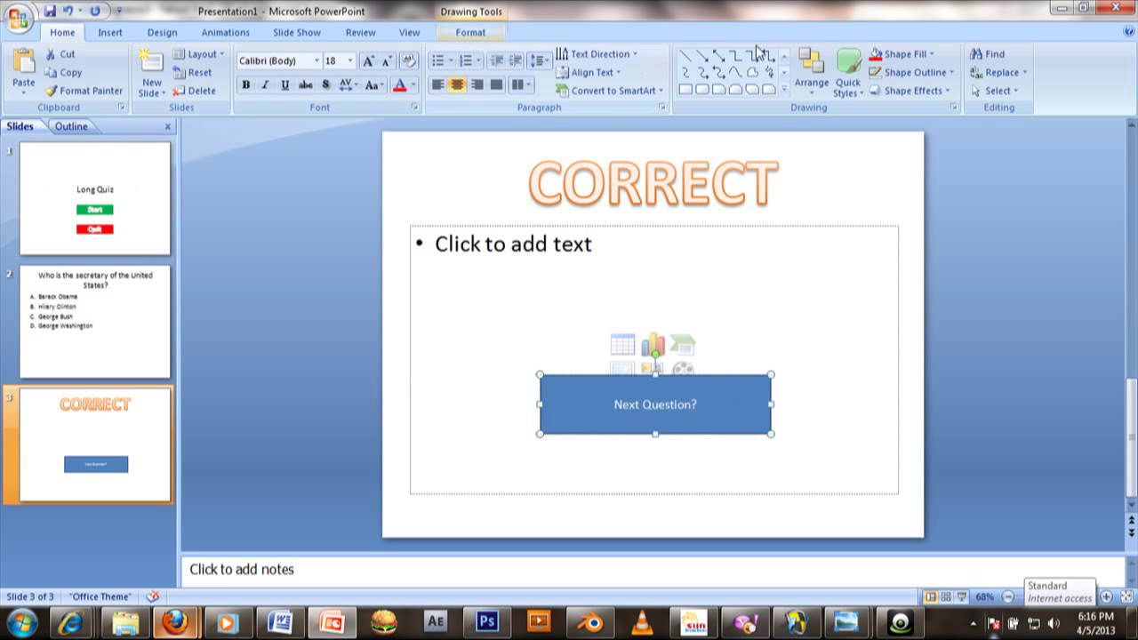
{"action": "left_click", "coordinate": [831, 54]}
{"action": "left_click", "coordinate": [854, 93]}
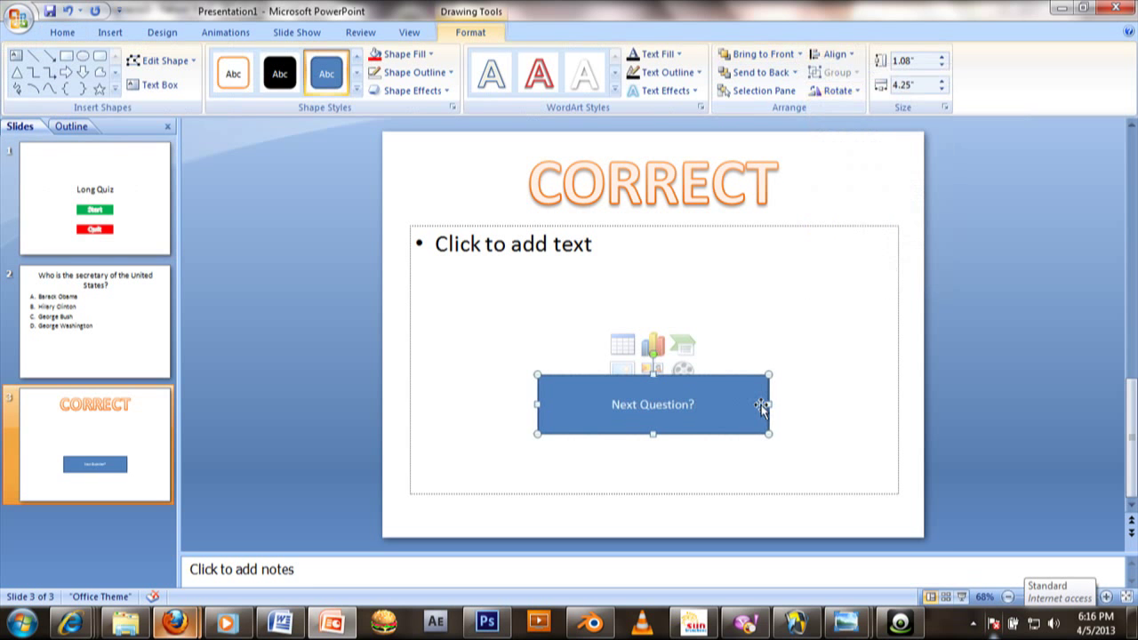
{"action": "left_click", "coordinate": [55, 37]}
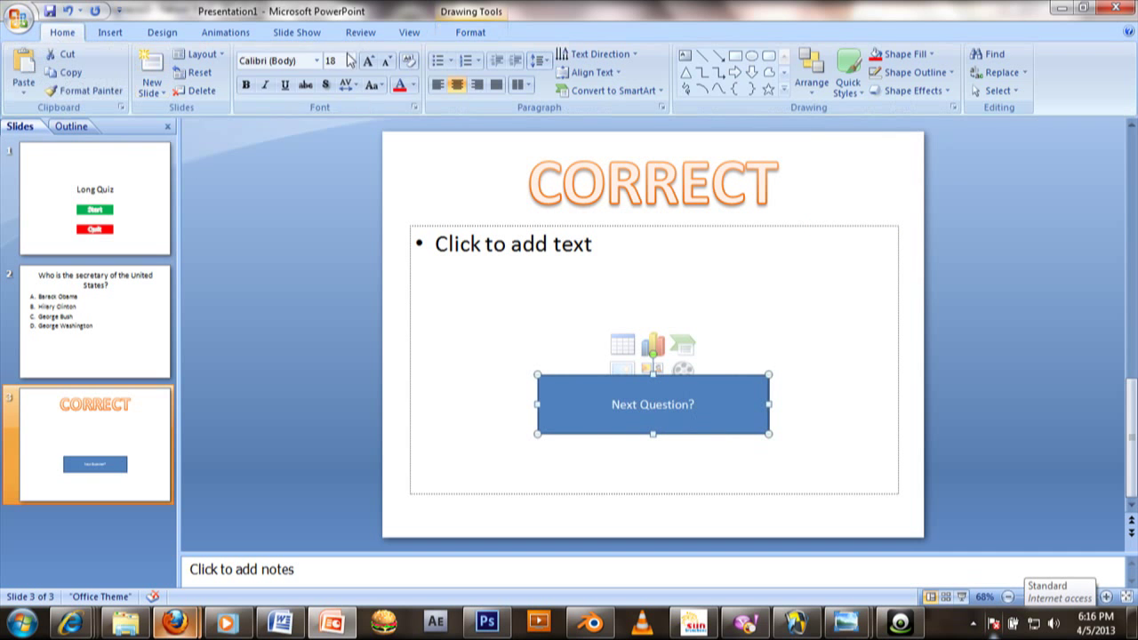
{"action": "left_click", "coordinate": [368, 61]}
{"action": "left_click", "coordinate": [368, 61]}
{"action": "left_click", "coordinate": [377, 62]}
{"action": "left_click", "coordinate": [377, 63]}
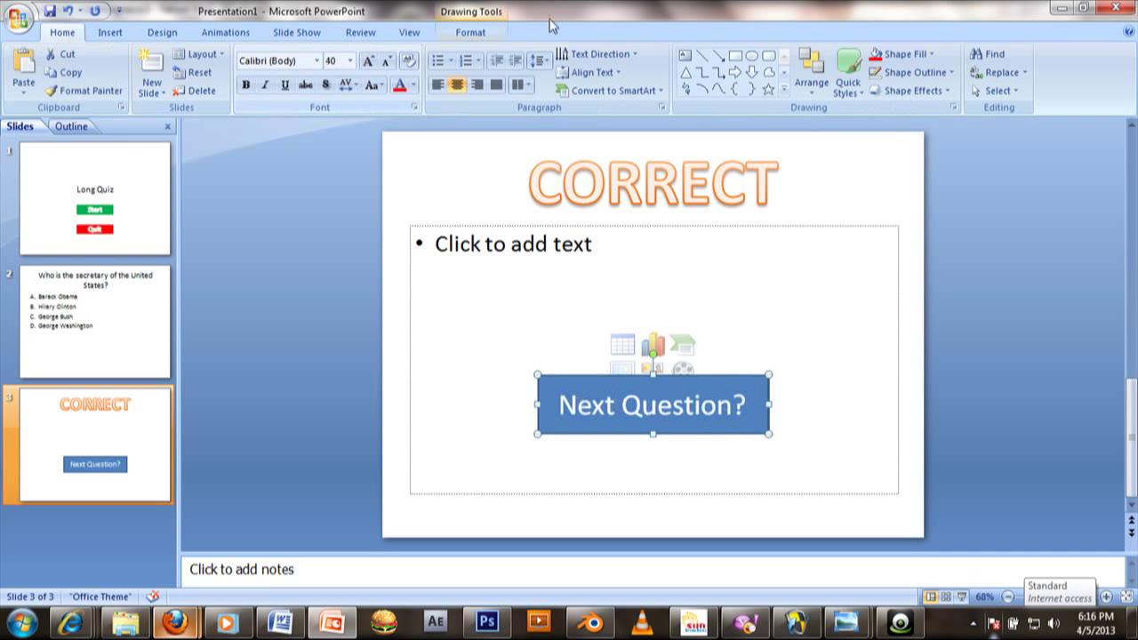
Try a yellow fill on the Next Question? box, then keep it blue.
{"action": "left_click", "coordinate": [496, 32]}
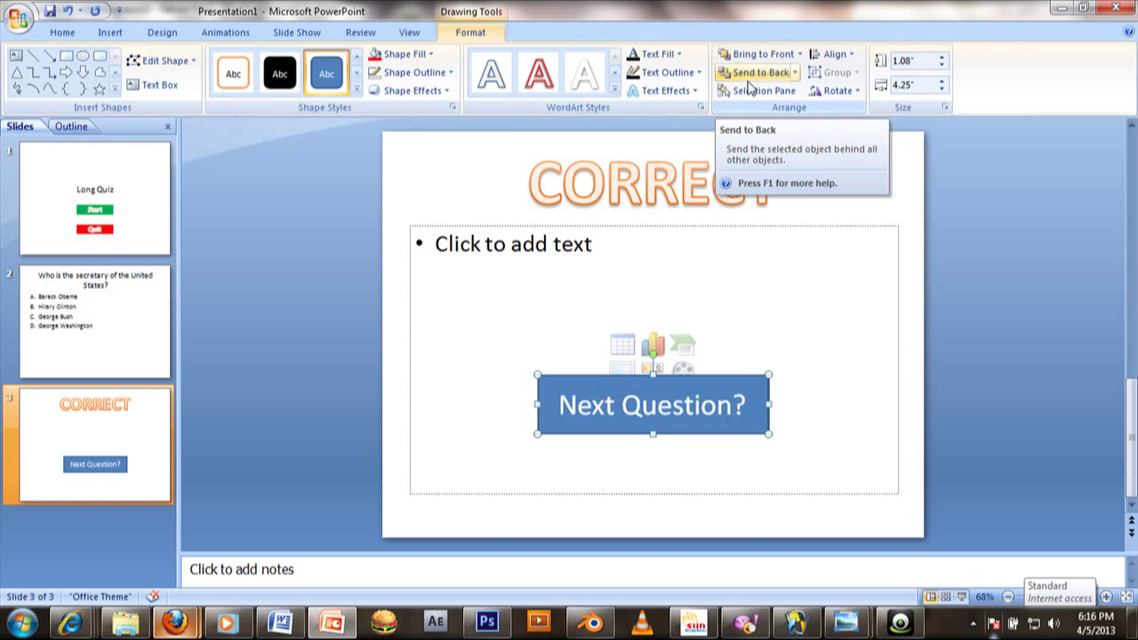
{"action": "left_click", "coordinate": [405, 54]}
{"action": "left_click", "coordinate": [416, 179]}
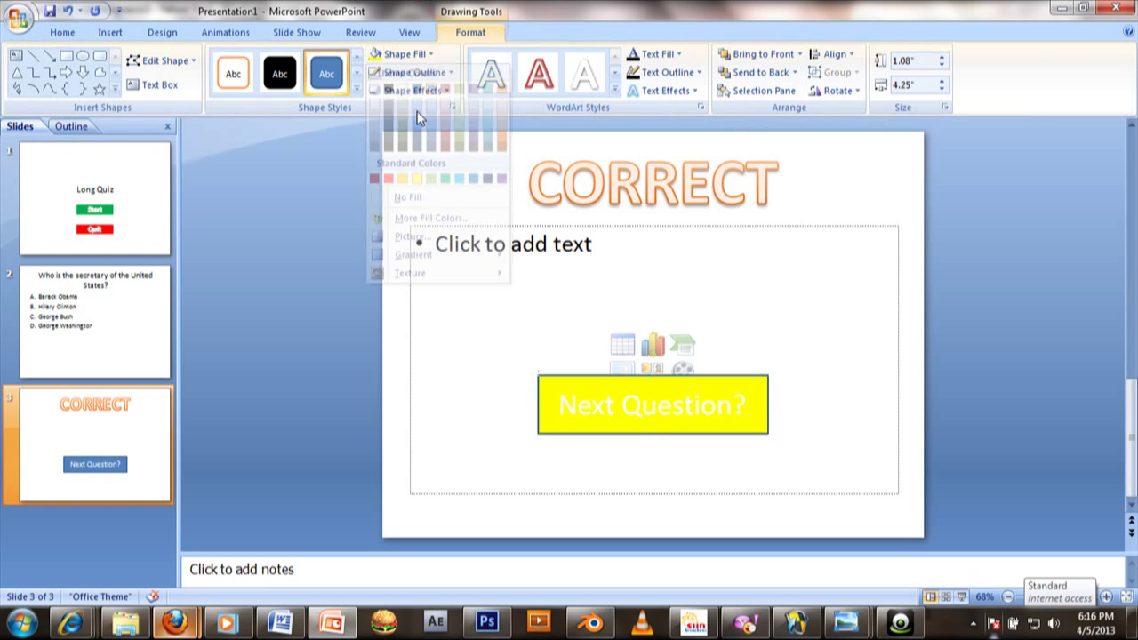
{"action": "left_click", "coordinate": [414, 54]}
{"action": "left_click", "coordinate": [474, 179]}
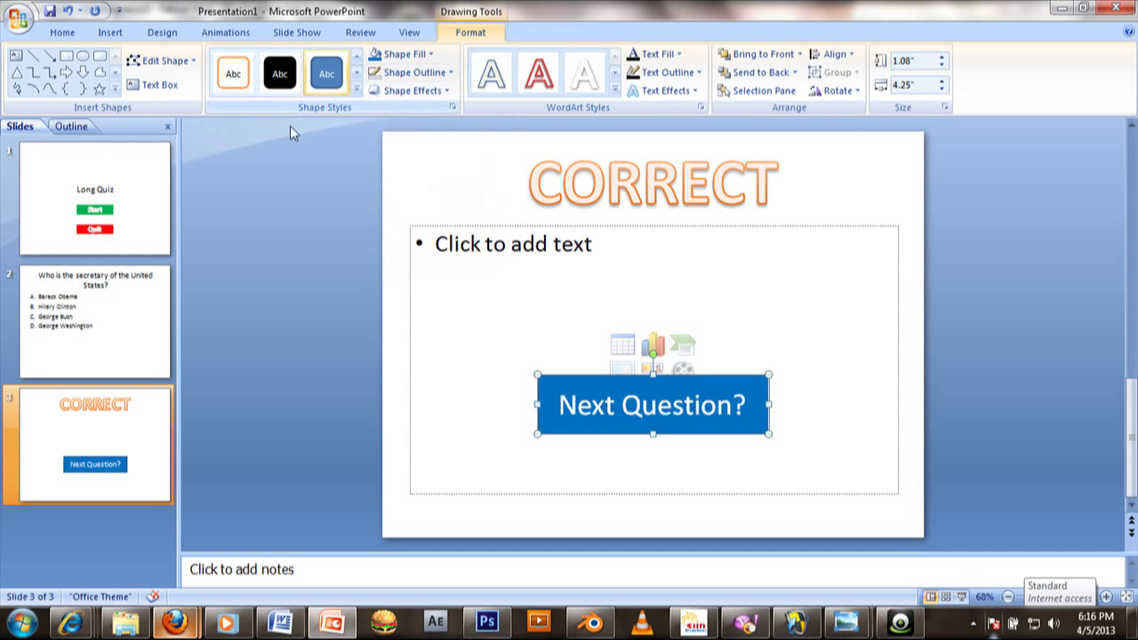
{"action": "left_click", "coordinate": [426, 54]}
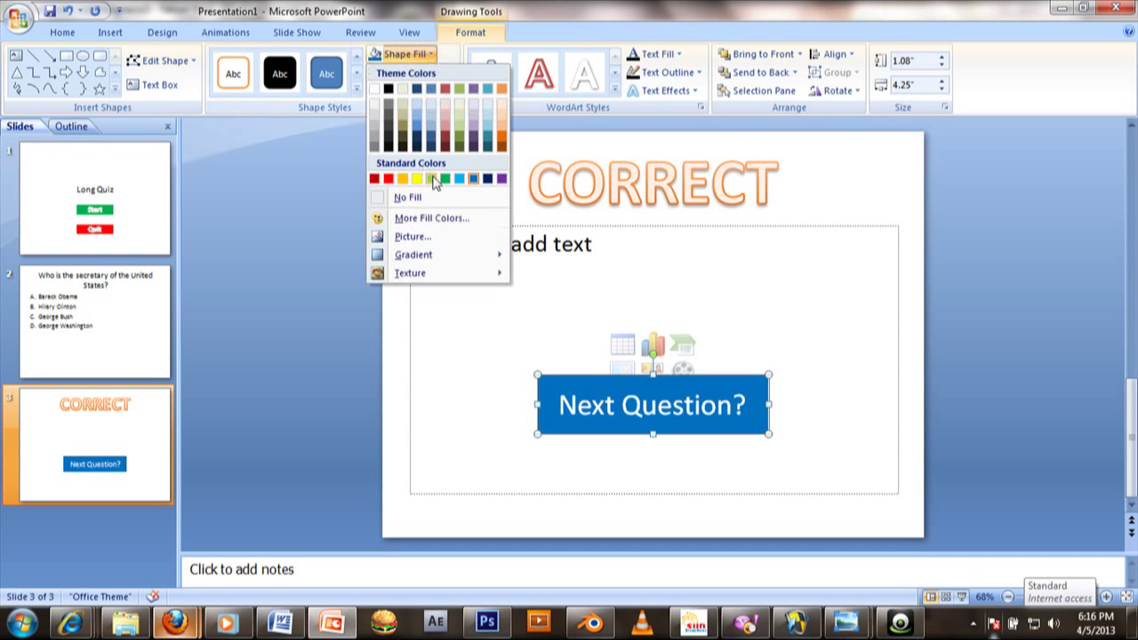
{"action": "left_click", "coordinate": [89, 417]}
Add an exclamation mark to the slide title so it reads CORRECT!
{"action": "left_click", "coordinate": [72, 449]}
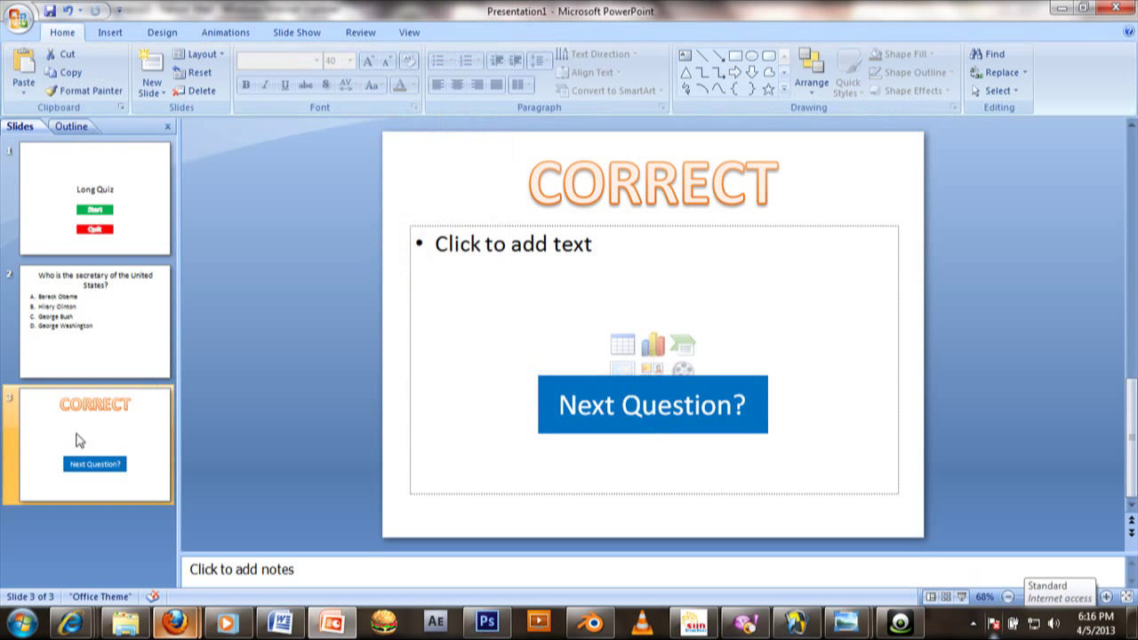
{"action": "left_click", "coordinate": [778, 188]}
{"action": "type", "text": "1"}
{"action": "type", "text": "!"}
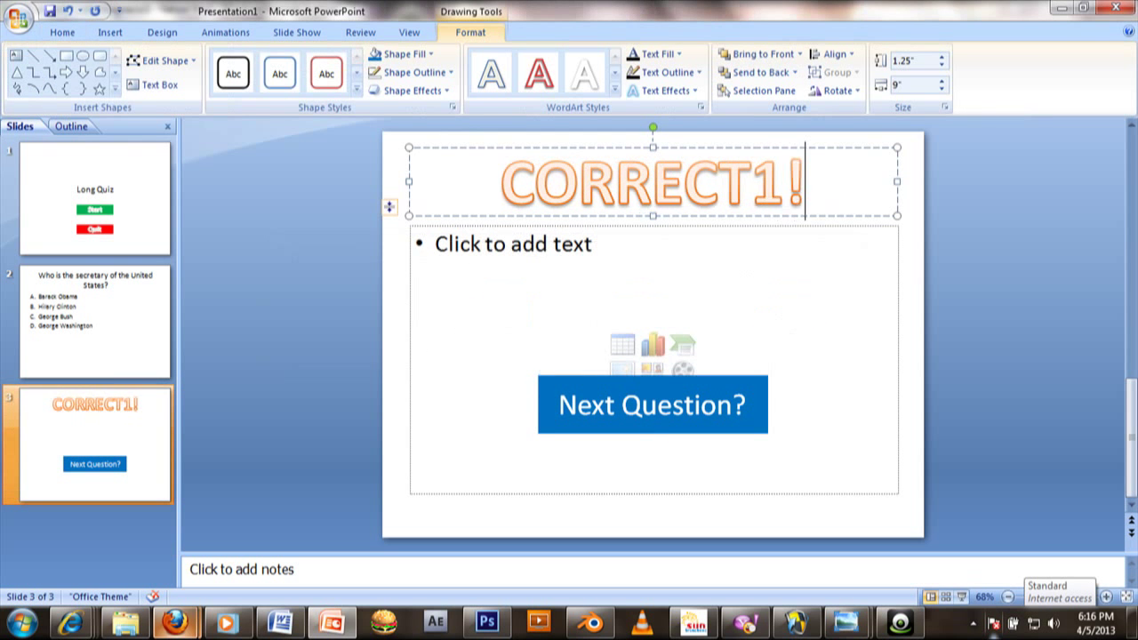
{"action": "key", "text": "BackSpace"}
{"action": "key", "text": "BackSpace"}
{"action": "type", "text": "!"}
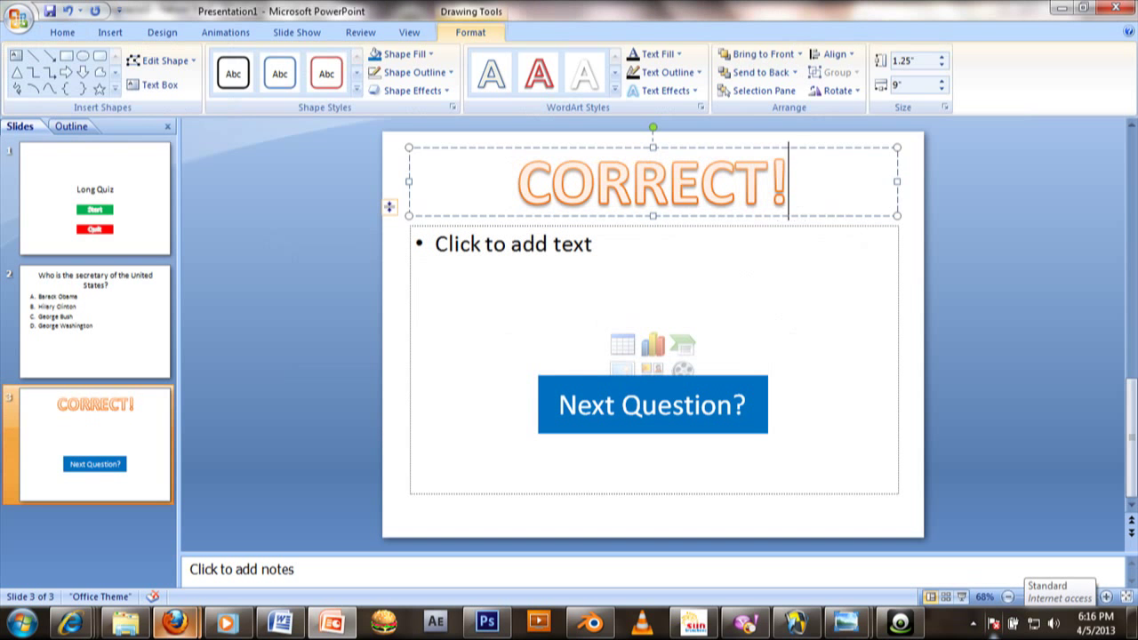
{"action": "left_click", "coordinate": [30, 468]}
Duplicate the CORRECT! slide and retitle the copy WRONG!
{"action": "key", "text": "ctrl+d"}
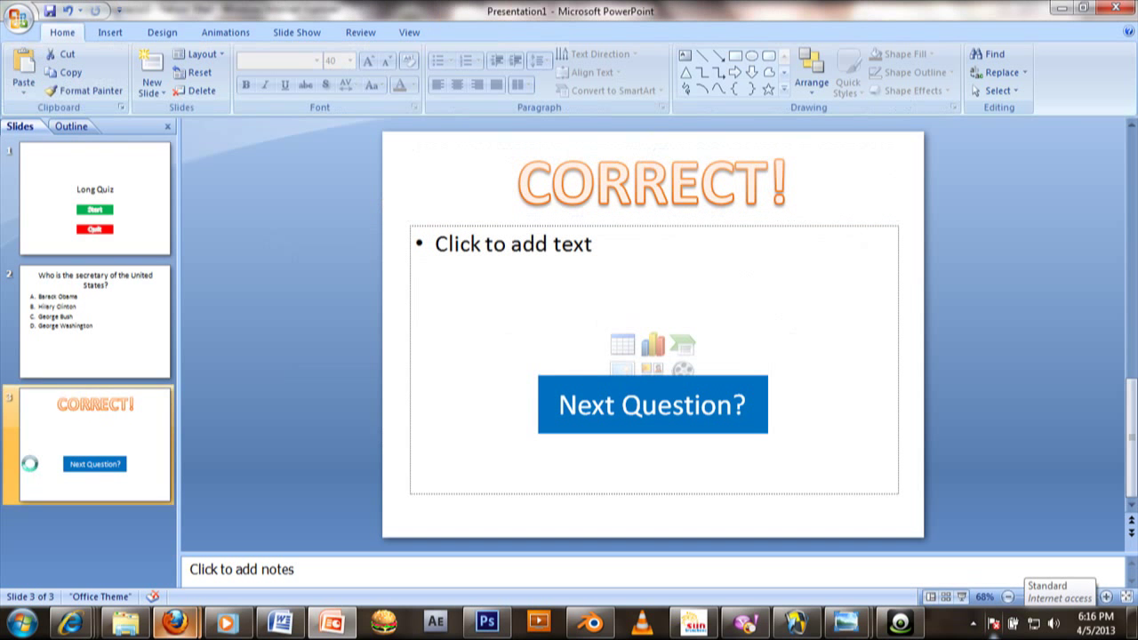
{"action": "left_click_drag", "start_coordinate": [539, 185], "coordinate": [760, 195]}
{"action": "type", "text": "Wrong"}
{"action": "key", "text": "BackSpace"}
{"action": "key", "text": "BackSpace"}
{"action": "key", "text": "BackSpace"}
{"action": "key", "text": "BackSpace"}
{"action": "key", "text": "BackSpace"}
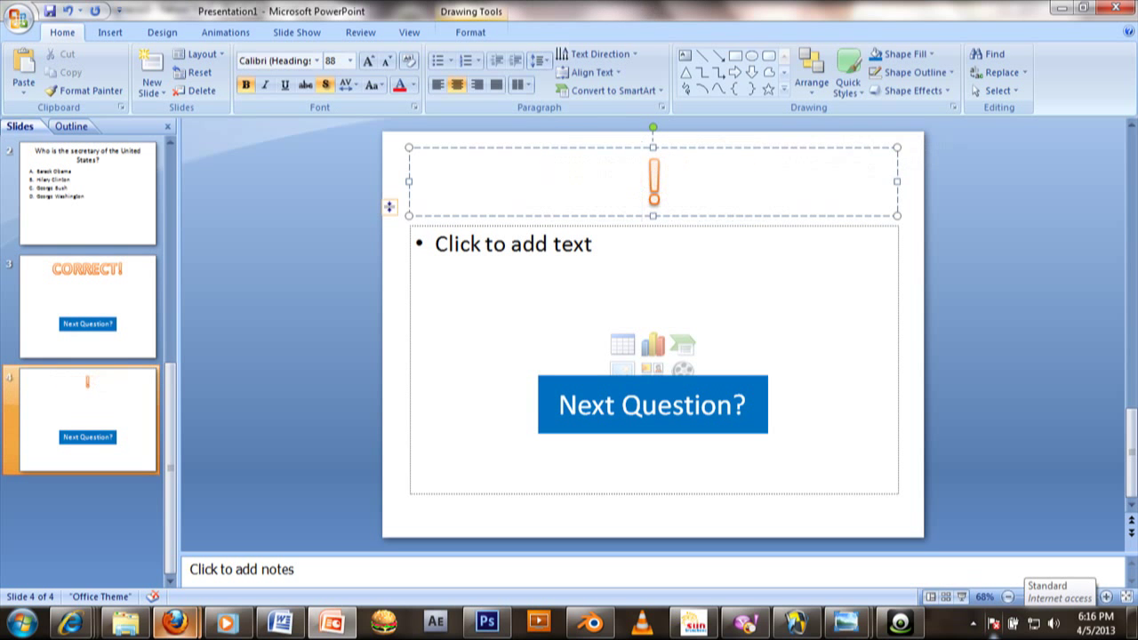
{"action": "type", "text": "Wrong"}
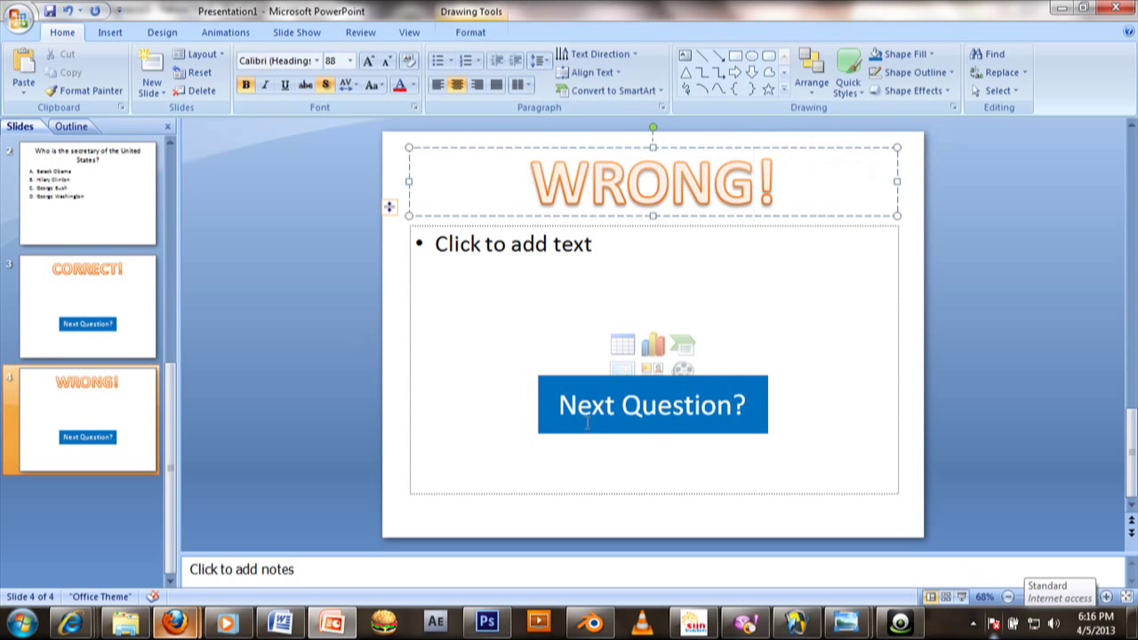
Relabel the copied button from Next Question? to Try Again?
{"action": "left_click_drag", "start_coordinate": [558, 405], "coordinate": [702, 405]}
{"action": "type", "text": "Try Again?"}
{"action": "left_click", "coordinate": [407, 386]}
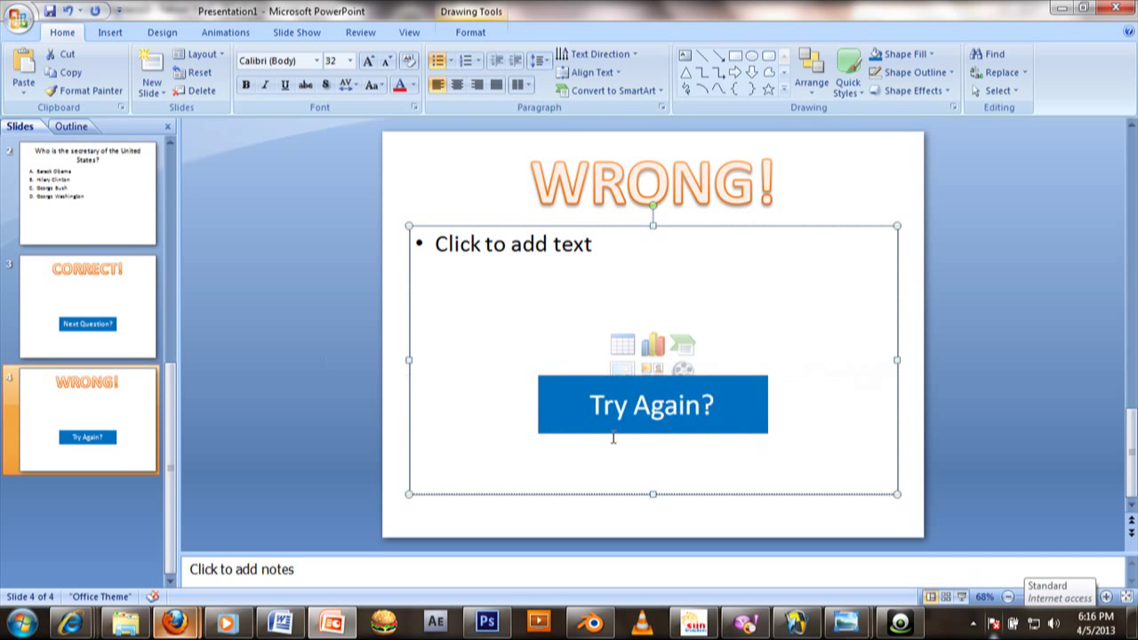
{"action": "left_click", "coordinate": [572, 424]}
Set the Try Again? button's action to Hyperlink to Last Slide Viewed, then return to slide 2.
{"action": "left_click", "coordinate": [173, 34]}
{"action": "left_click", "coordinate": [123, 34]}
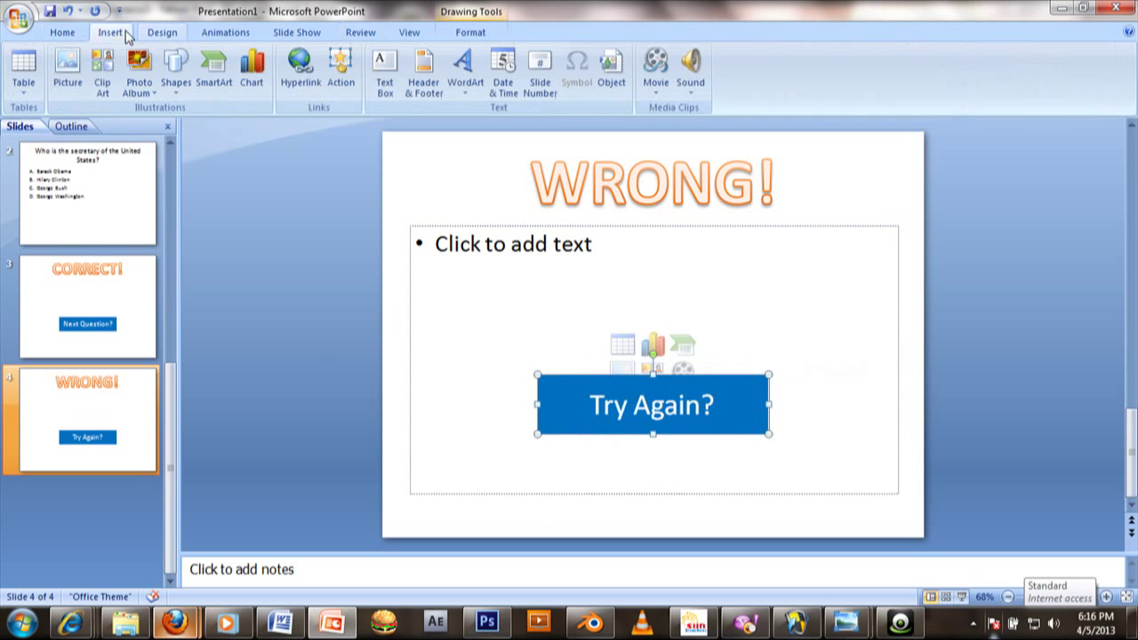
{"action": "left_click", "coordinate": [327, 78]}
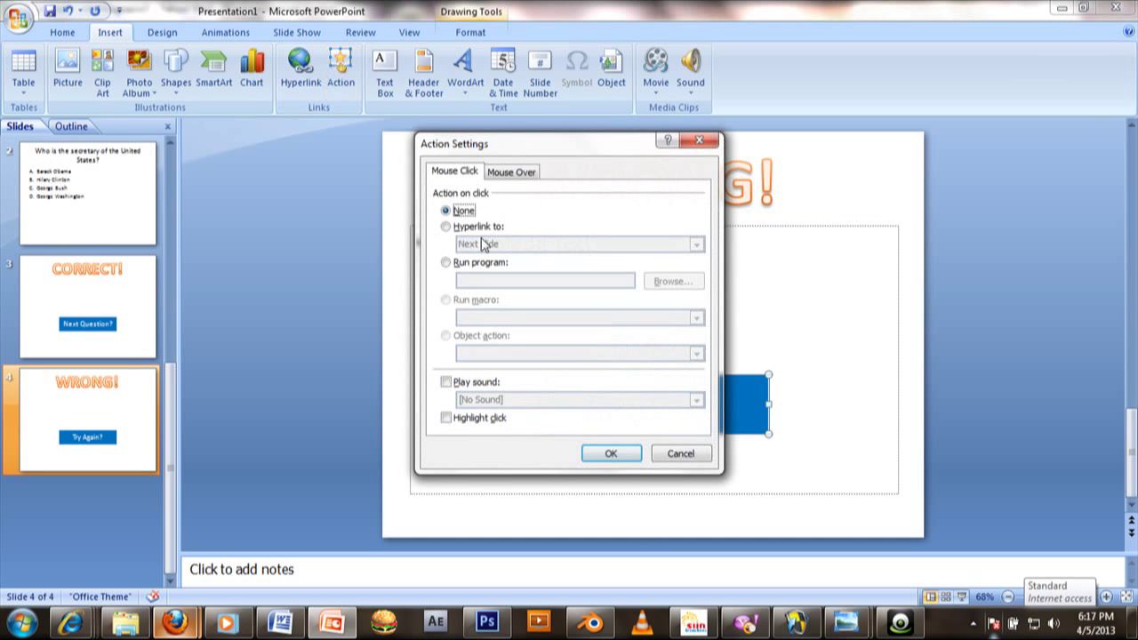
{"action": "left_click", "coordinate": [466, 228]}
{"action": "left_click", "coordinate": [493, 244]}
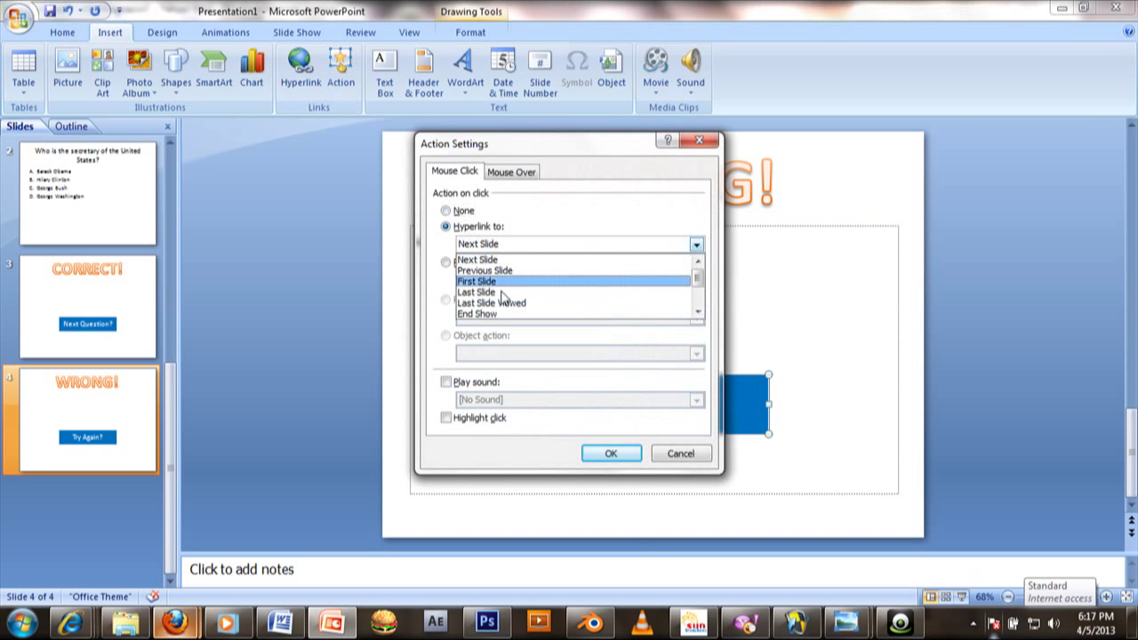
{"action": "left_click", "coordinate": [533, 307]}
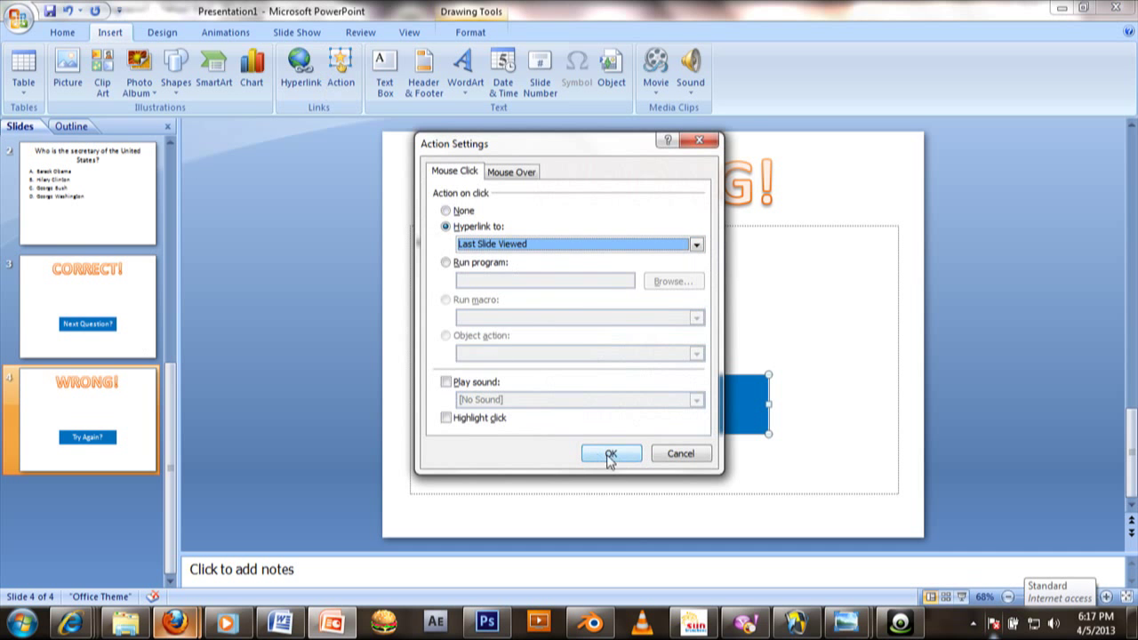
{"action": "left_click", "coordinate": [611, 454]}
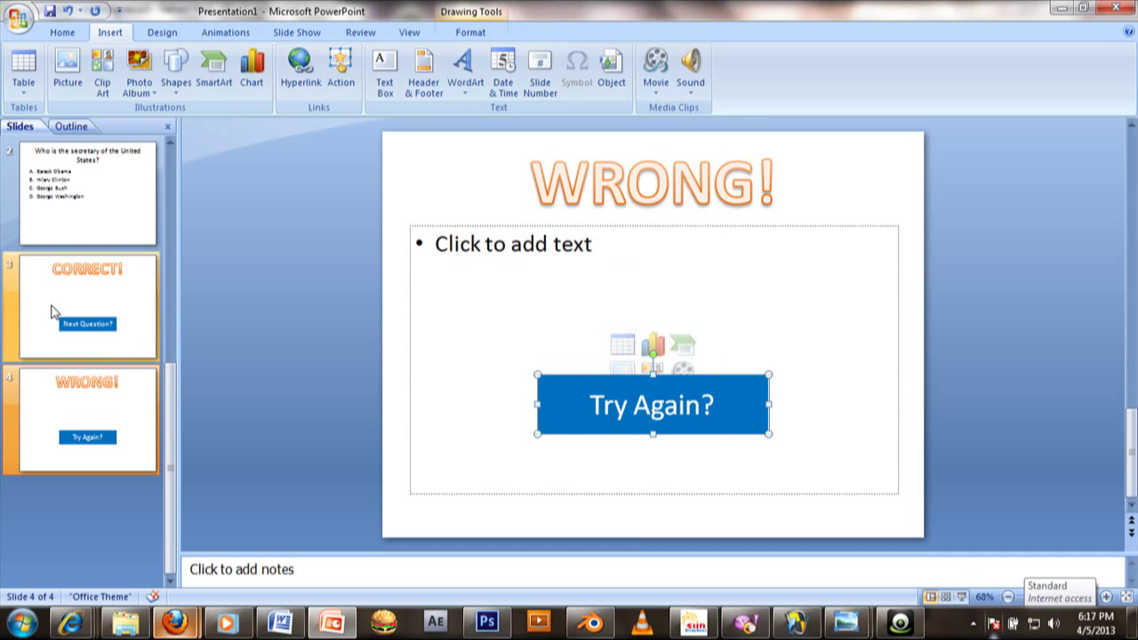
{"action": "left_click", "coordinate": [77, 223]}
{"action": "left_click_drag", "start_coordinate": [587, 245], "coordinate": [467, 227]}
Link the answer Barack Obama to the WRONG! slide.
{"action": "right_click", "coordinate": [469, 248]}
{"action": "key", "text": "Escape"}
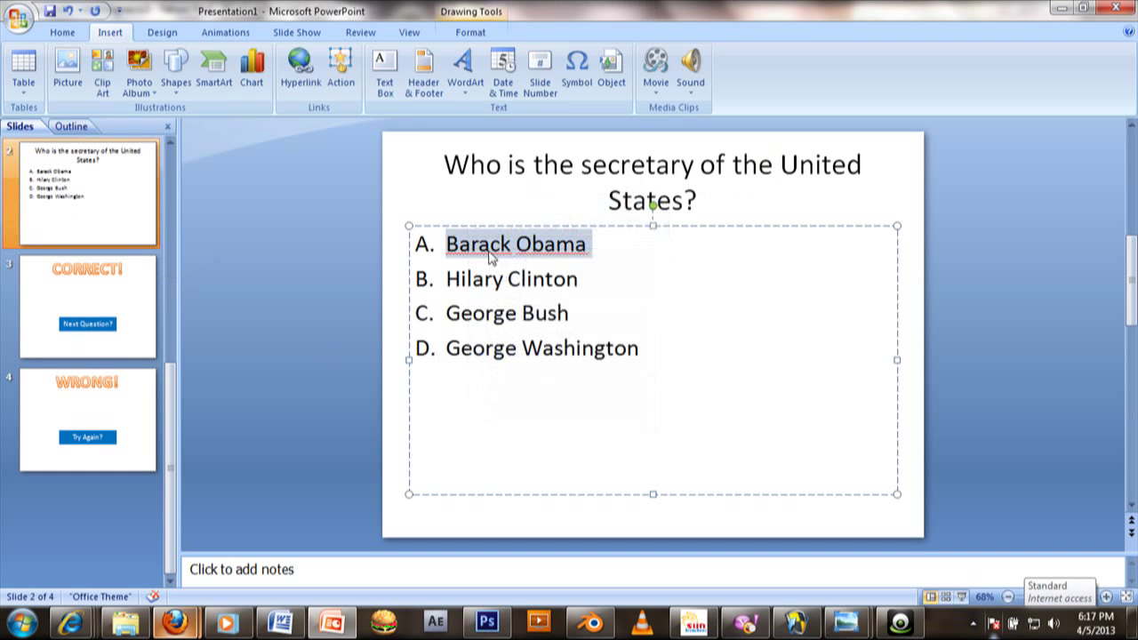
{"action": "right_click", "coordinate": [494, 242]}
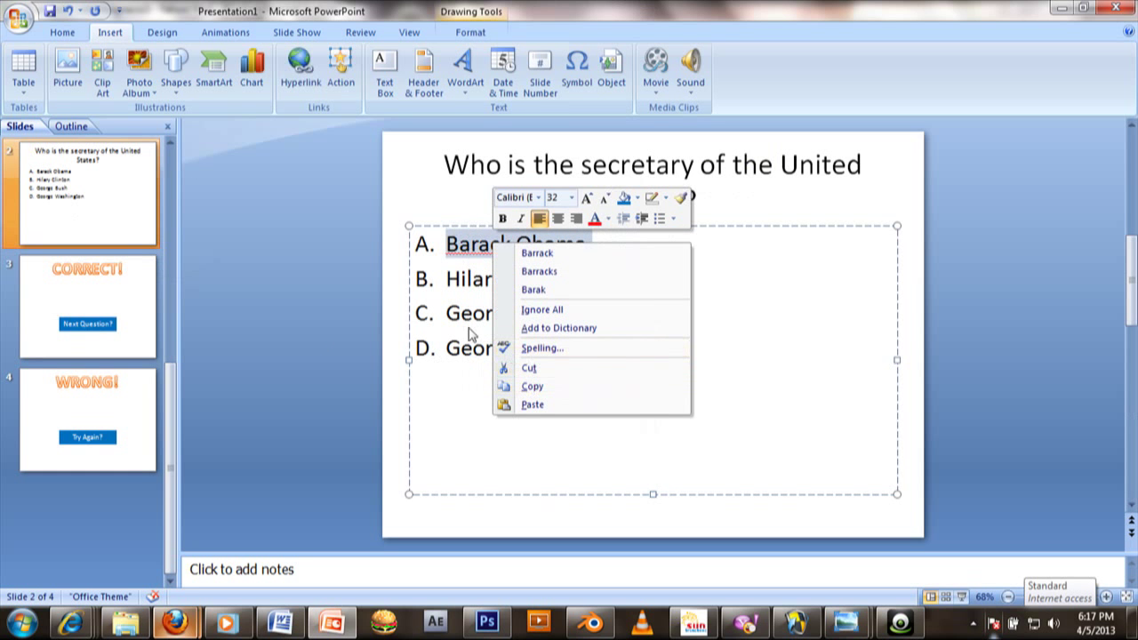
{"action": "left_click", "coordinate": [301, 71]}
{"action": "left_click", "coordinate": [302, 76]}
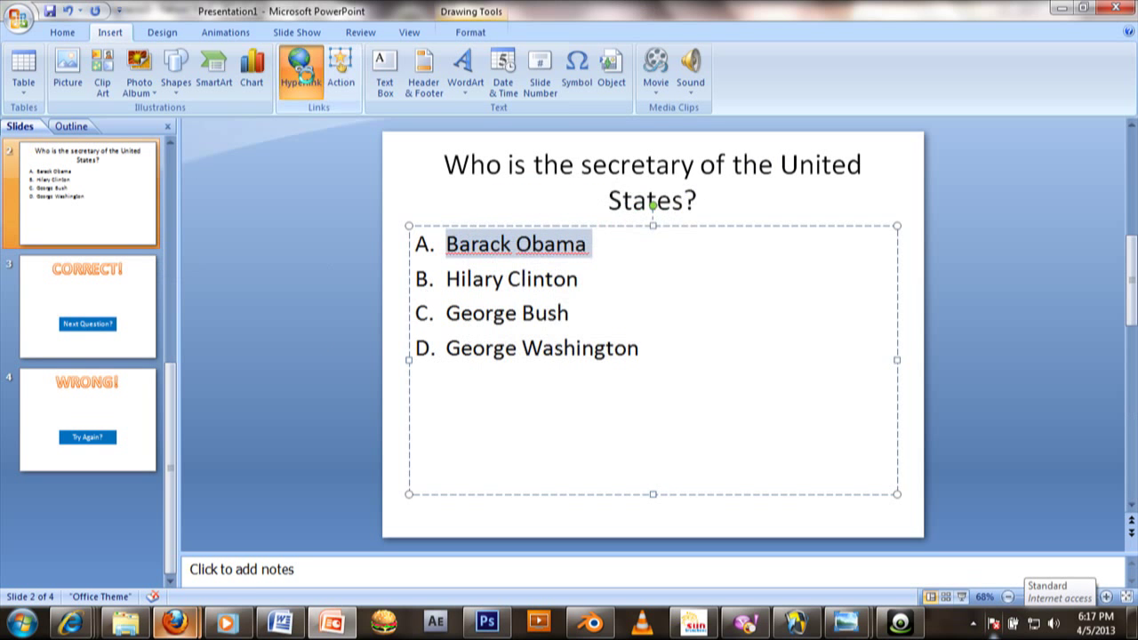
{"action": "double_click", "coordinate": [467, 328]}
{"action": "left_click_drag", "start_coordinate": [585, 243], "coordinate": [435, 236]}
{"action": "left_click", "coordinate": [300, 71]}
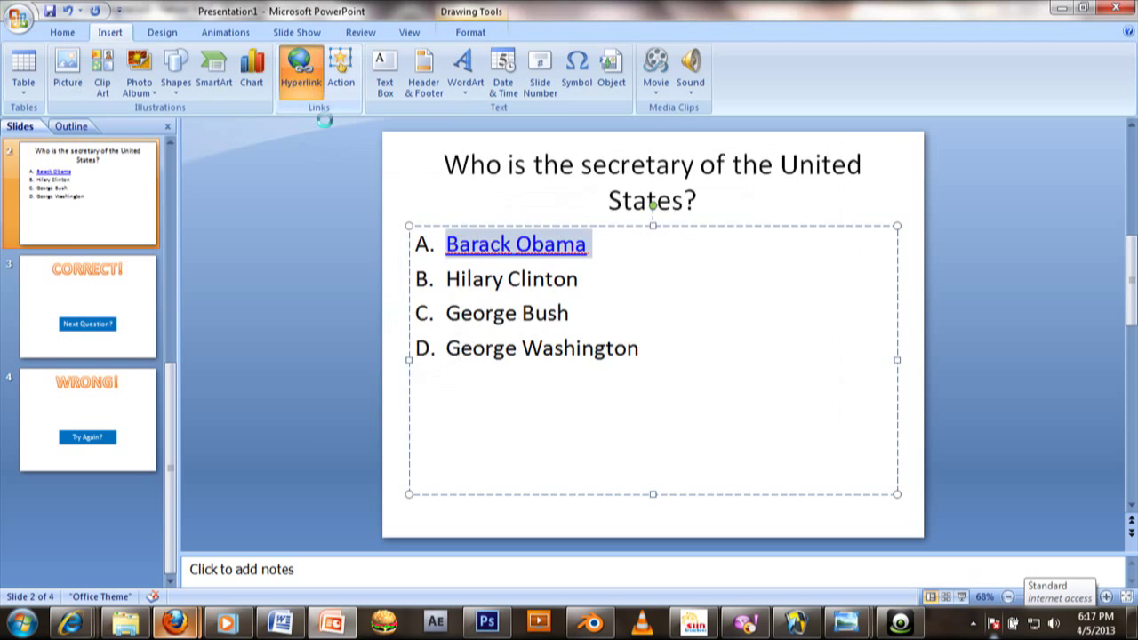
{"action": "double_click", "coordinate": [442, 342]}
Link Hilary Clinton to the CORRECT! slide and George Bush to the WRONG! slide.
{"action": "left_click_drag", "start_coordinate": [579, 278], "coordinate": [446, 278]}
{"action": "left_click", "coordinate": [295, 89]}
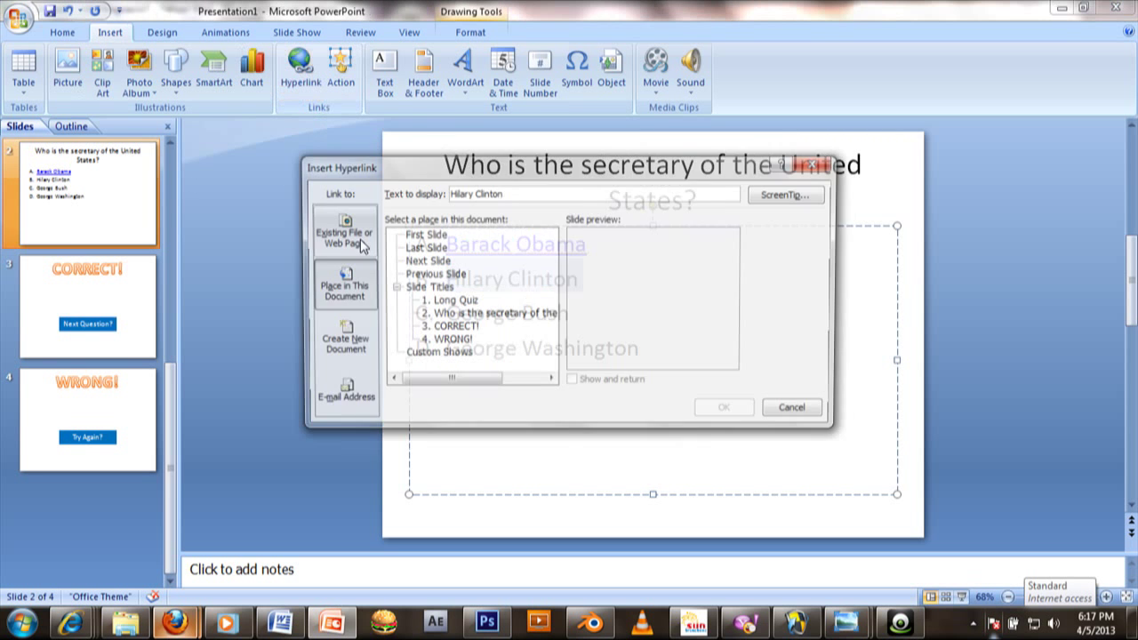
{"action": "double_click", "coordinate": [459, 328]}
{"action": "left_click_drag", "start_coordinate": [576, 313], "coordinate": [450, 311]}
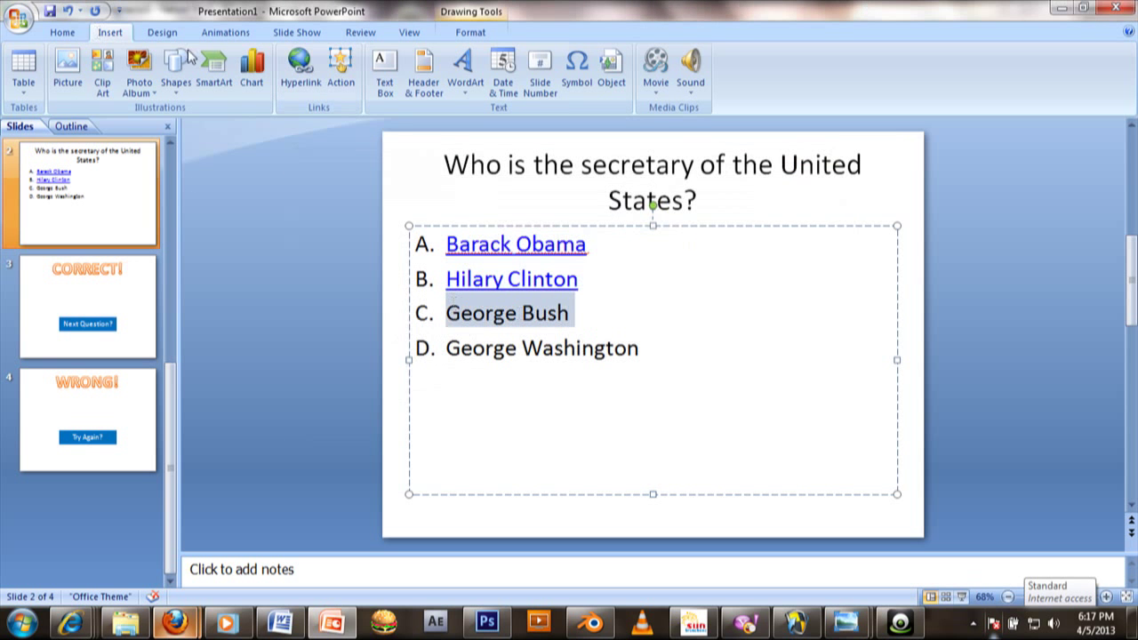
{"action": "left_click", "coordinate": [299, 71]}
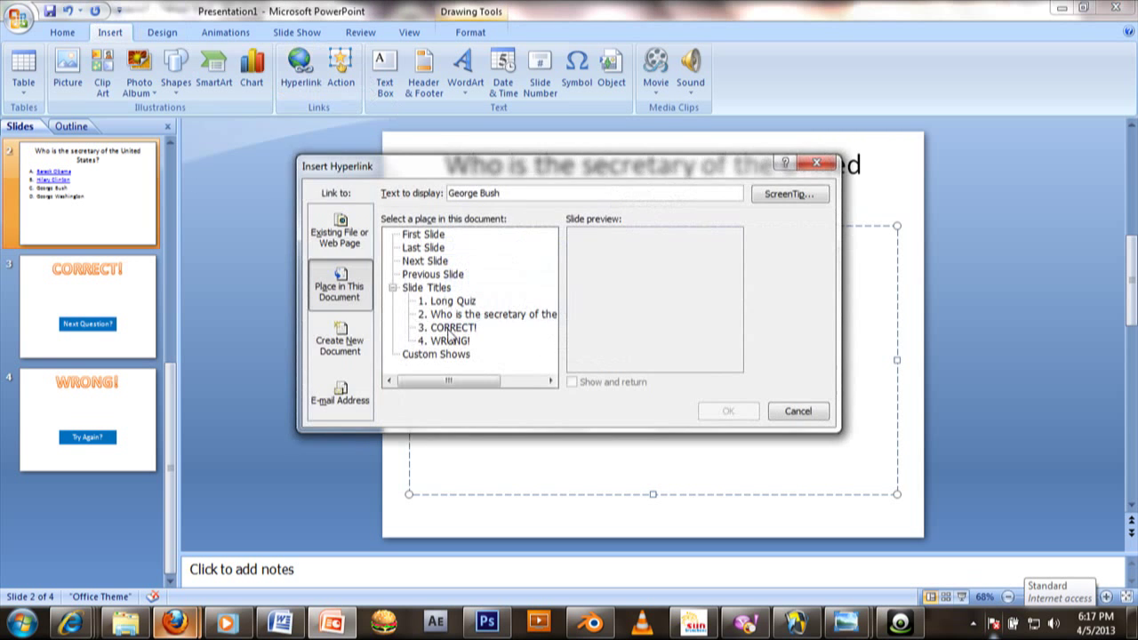
{"action": "double_click", "coordinate": [456, 344]}
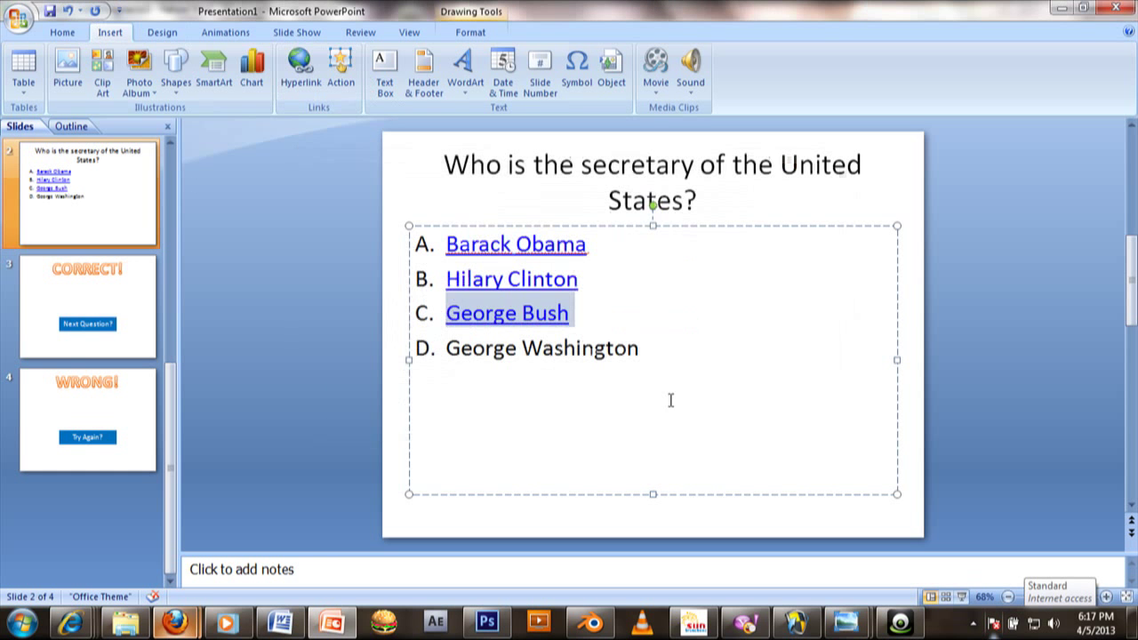
Link George Washington to the WRONG! slide.
{"action": "left_click_drag", "start_coordinate": [496, 372], "coordinate": [459, 372]}
{"action": "left_click", "coordinate": [301, 70]}
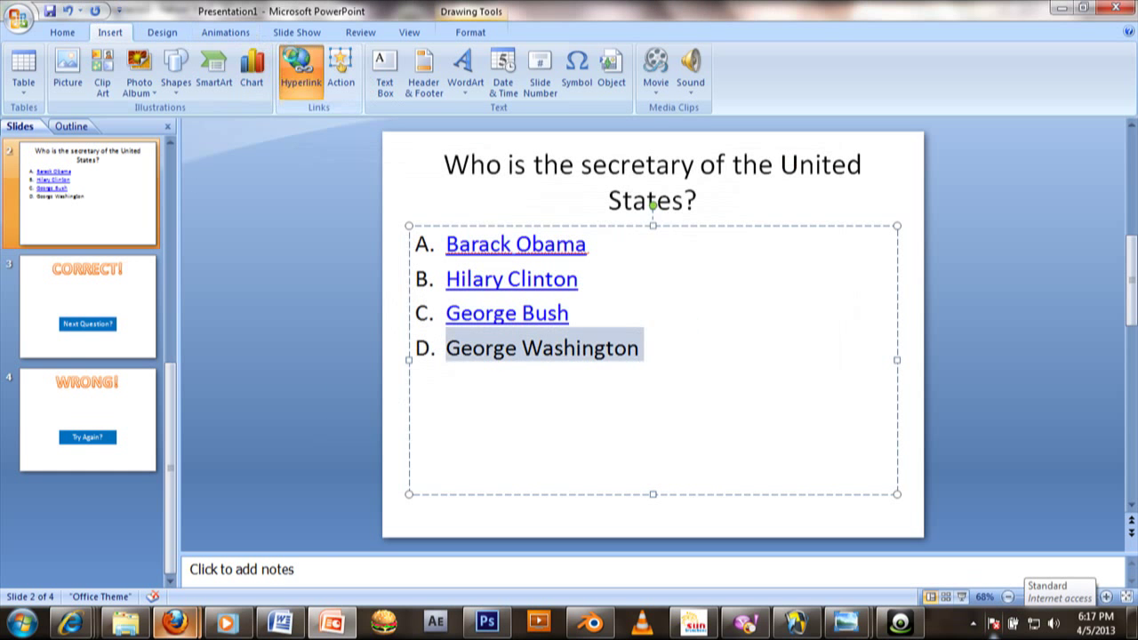
{"action": "left_click", "coordinate": [453, 343]}
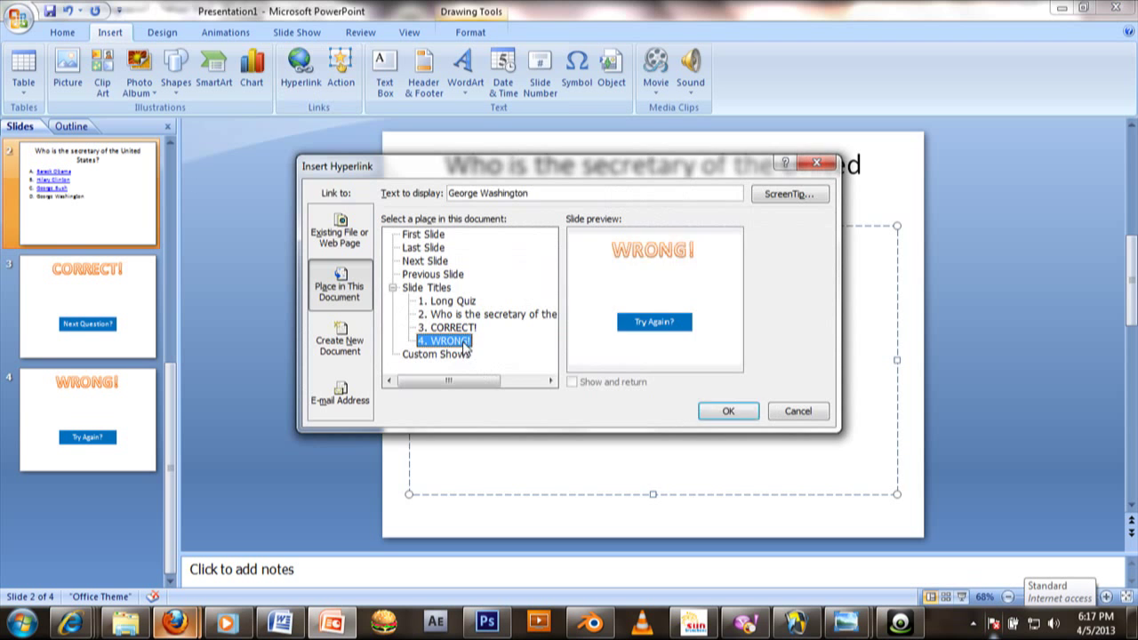
{"action": "double_click", "coordinate": [440, 343]}
{"action": "left_click", "coordinate": [78, 366]}
{"action": "left_click", "coordinate": [105, 389]}
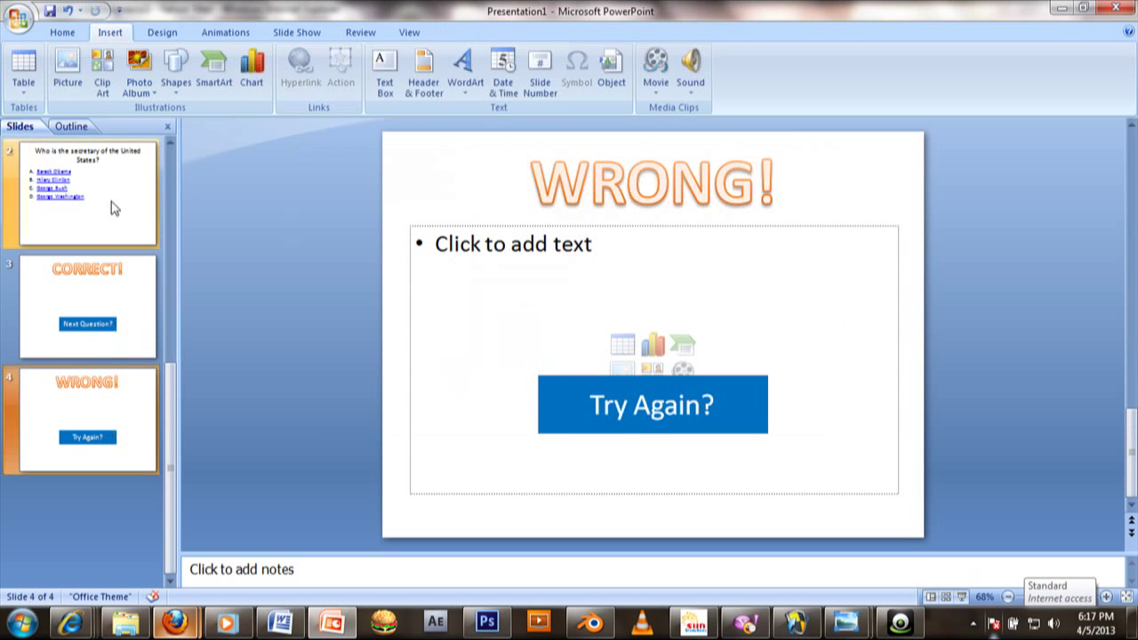
Insert a slide after CORRECT! titled 'What is the only continent where giraffes live in the wild?'.
{"action": "left_click", "coordinate": [98, 267]}
{"action": "left_click", "coordinate": [85, 36]}
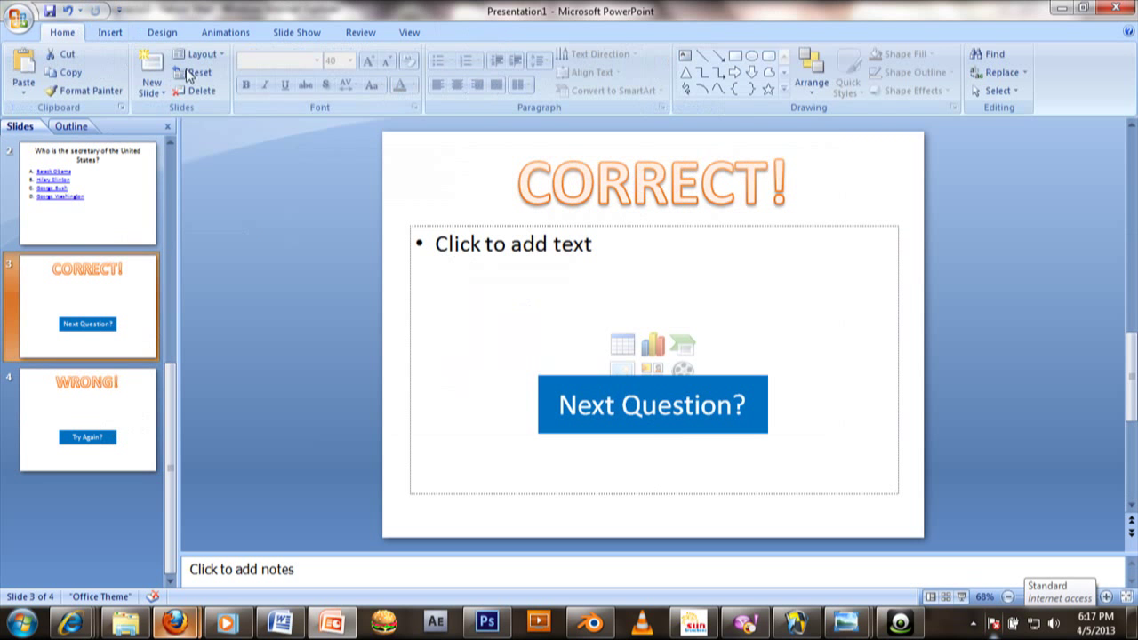
{"action": "left_click", "coordinate": [151, 64]}
{"action": "left_click", "coordinate": [514, 210]}
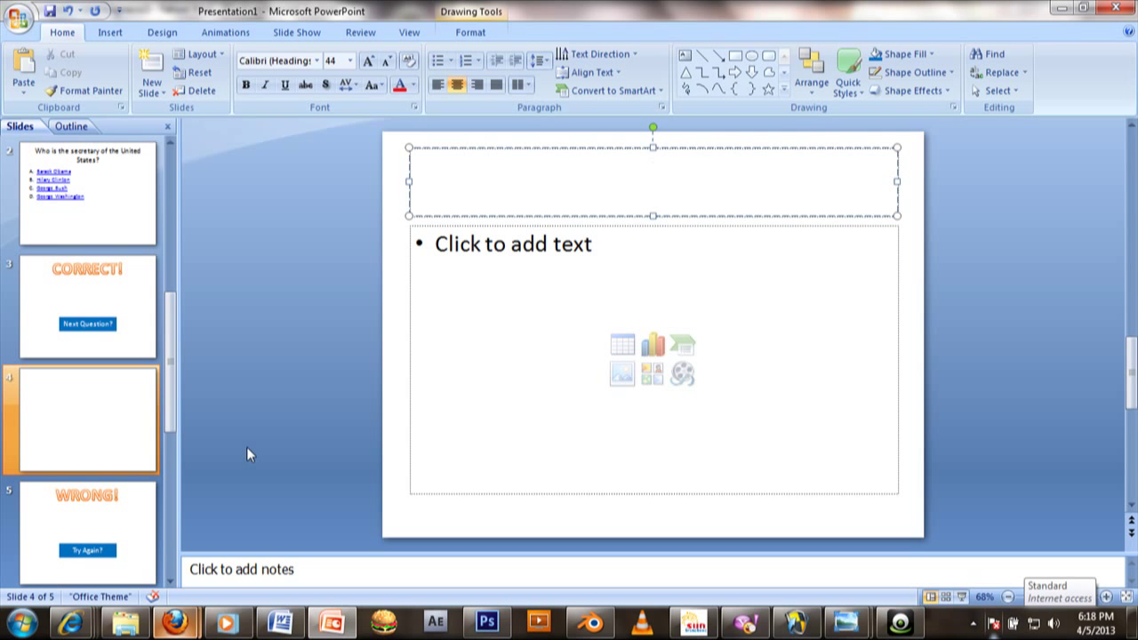
{"action": "type", "text": "What is the only continent where "}
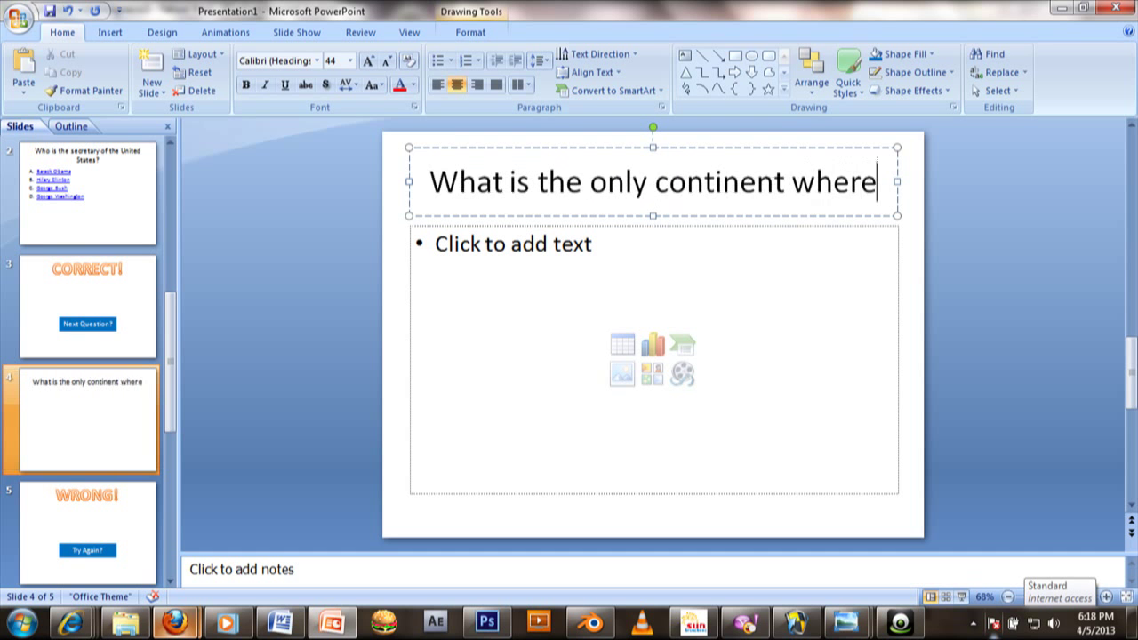
{"action": "type", "text": "giraffes live in the wild"}
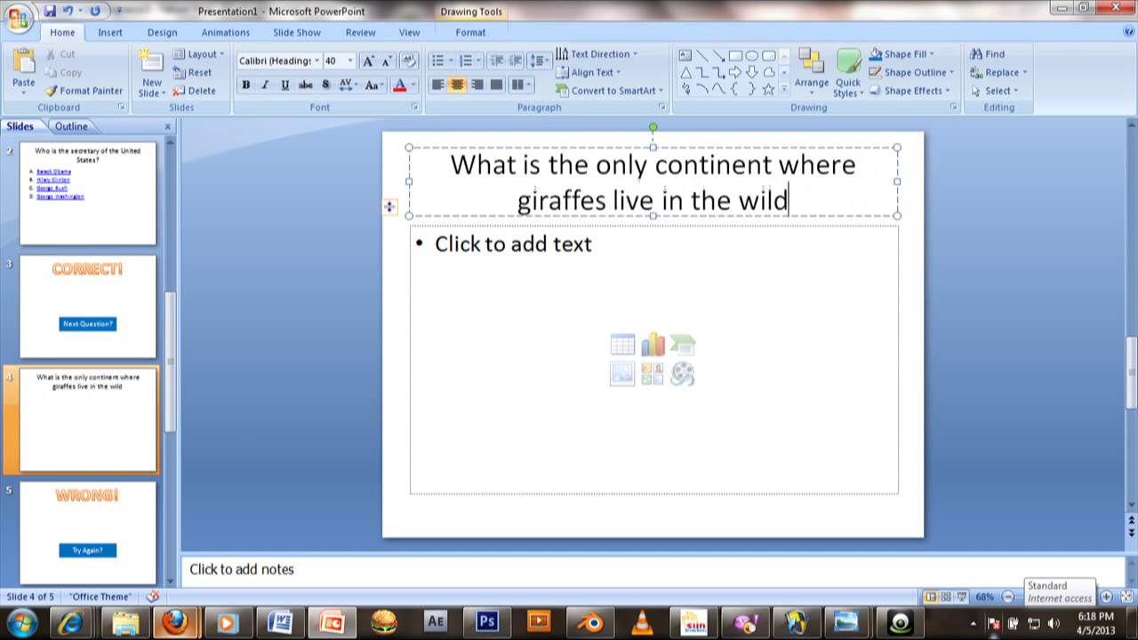
{"action": "type", "text": "?"}
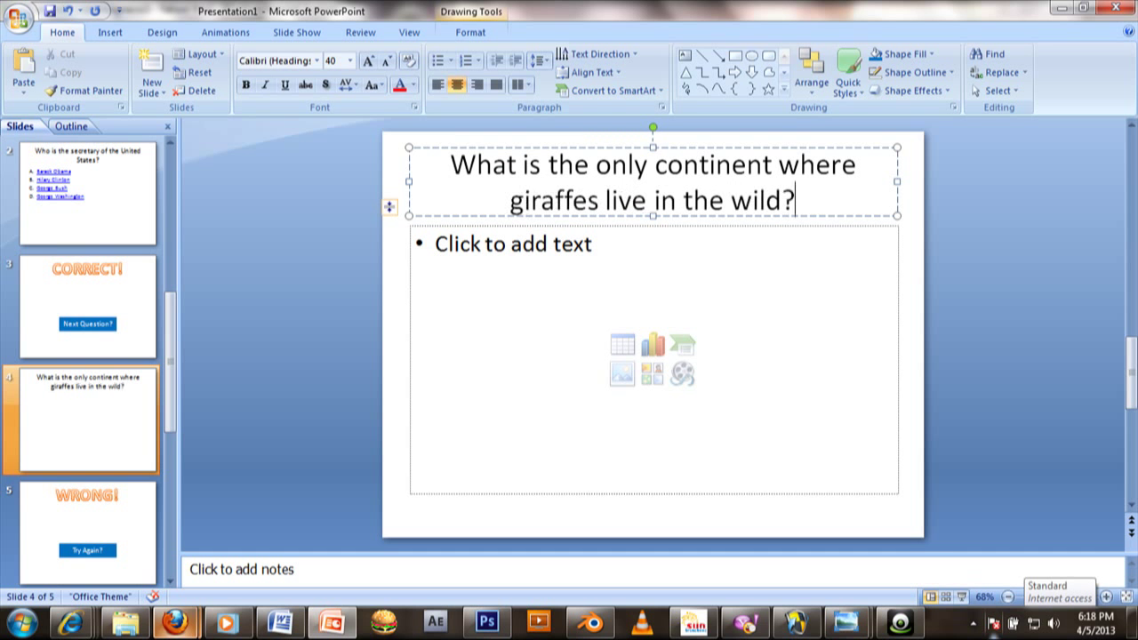
Fill the giraffe slide's body with A.–D. lettered answers Asia, Africa, Europe and North America.
{"action": "left_click", "coordinate": [508, 336]}
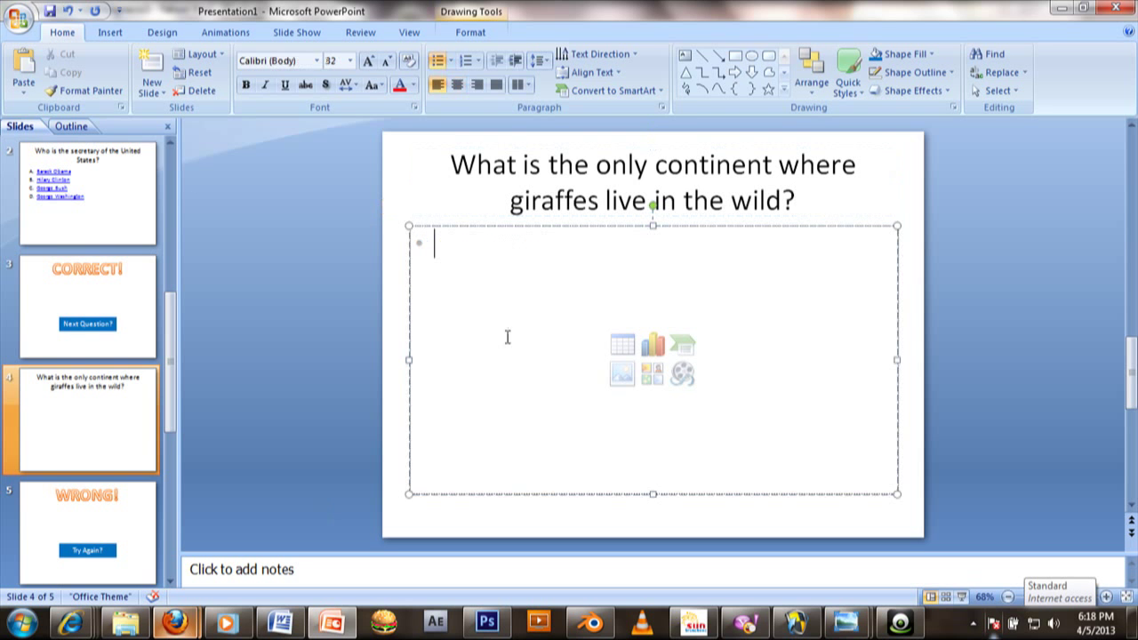
{"action": "left_click", "coordinate": [477, 61]}
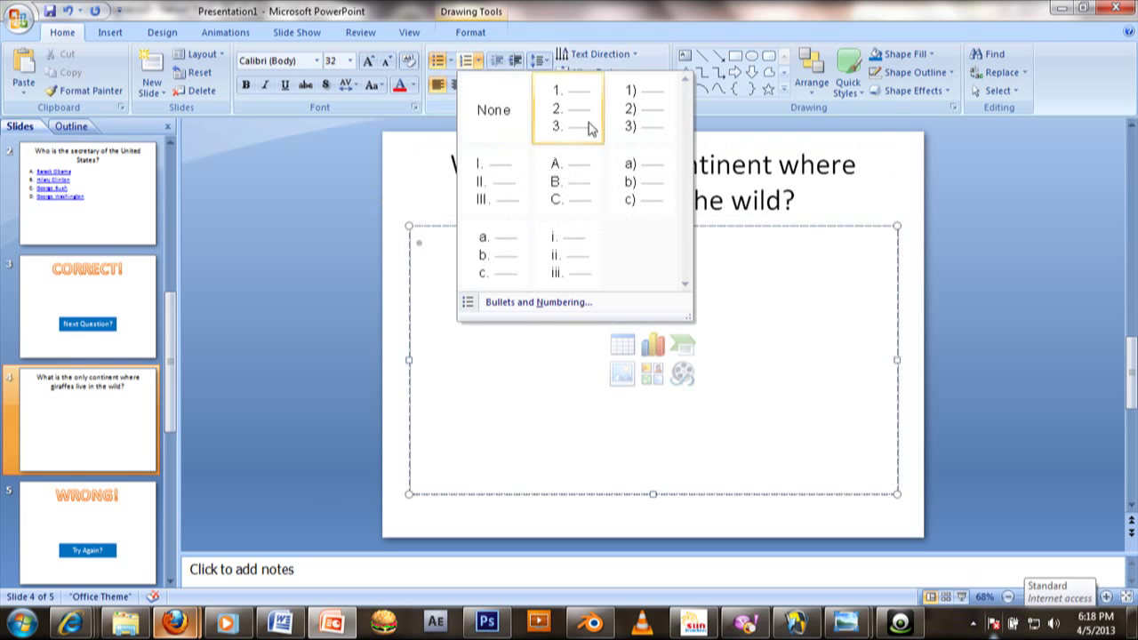
{"action": "left_click", "coordinate": [556, 182]}
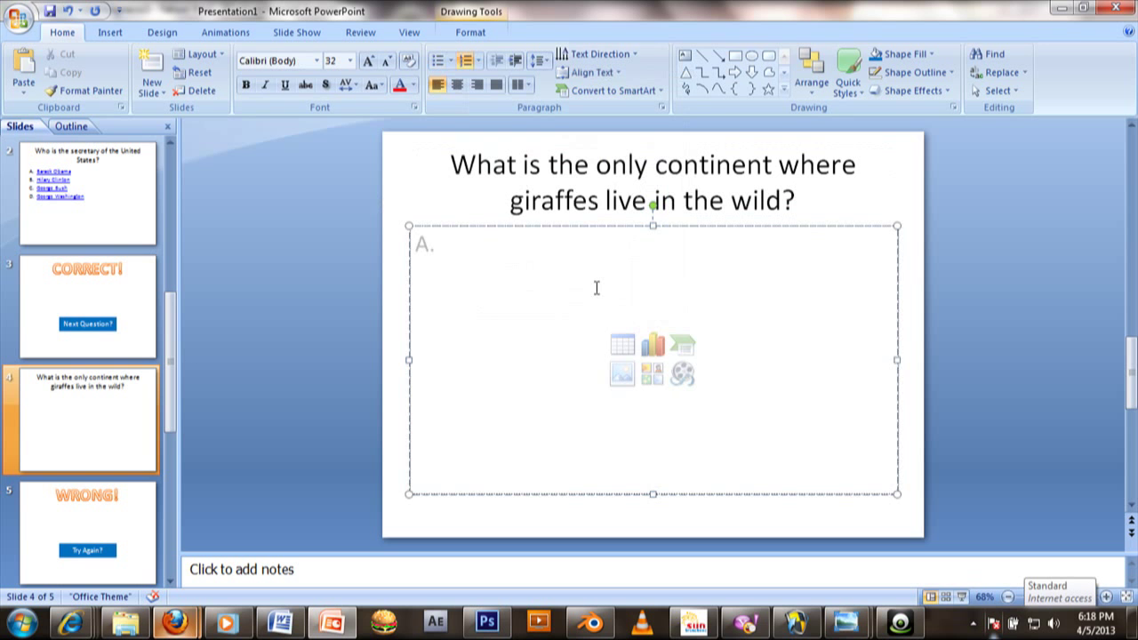
{"action": "type", "text": "Asia"}
{"action": "key", "text": "Return"}
{"action": "type", "text": "Africa"}
{"action": "key", "text": "Return"}
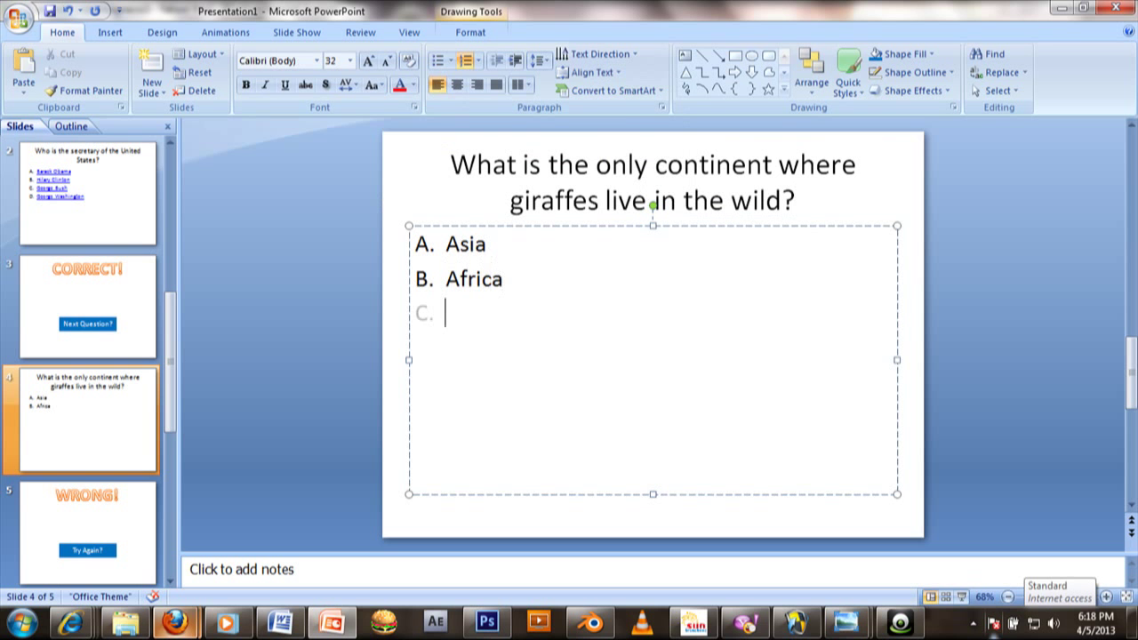
{"action": "type", "text": "Europe"}
{"action": "key", "text": "Return"}
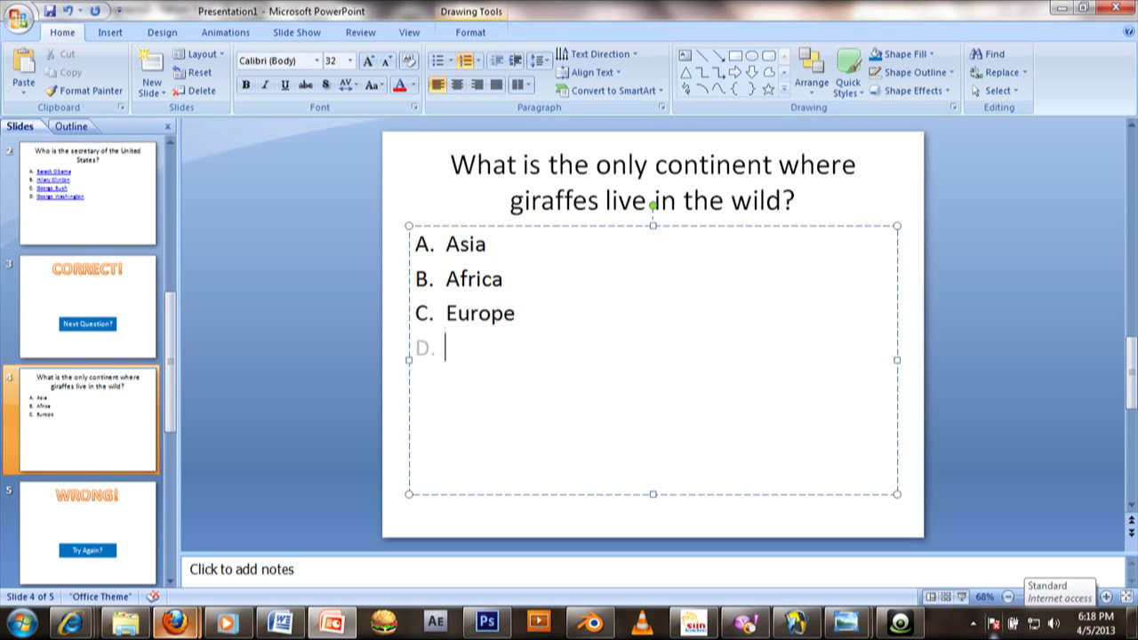
{"action": "type", "text": "North America"}
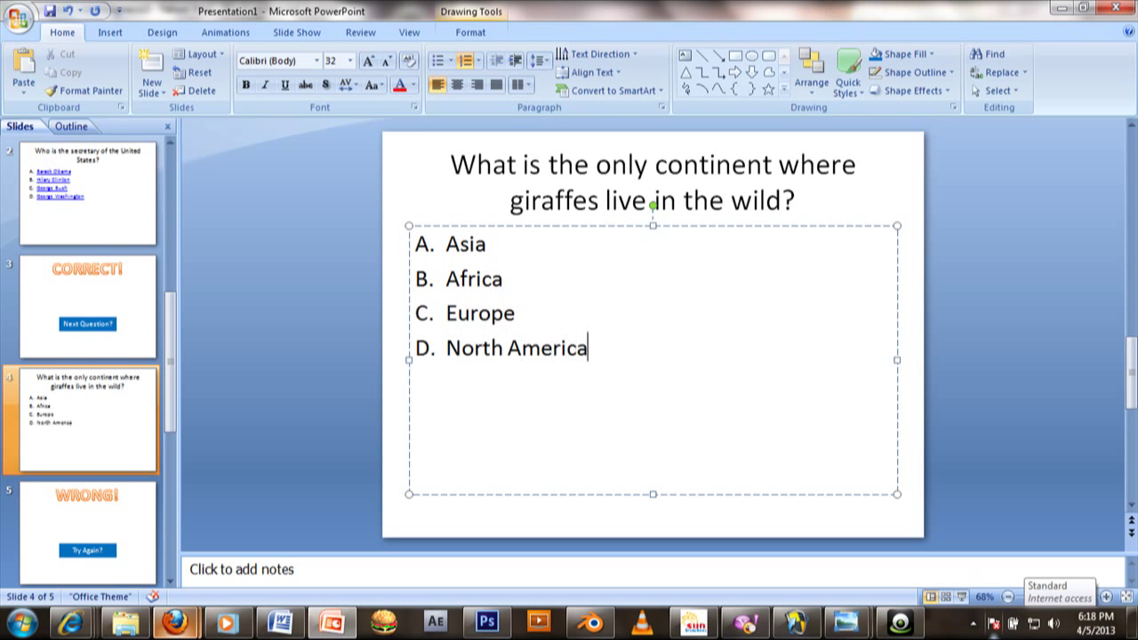
{"action": "left_click", "coordinate": [69, 317]}
Duplicate the CORRECT! slide and move the copy right after the giraffe question.
{"action": "key", "text": "ctrl+d"}
{"action": "scroll", "coordinate": [102, 489], "scroll_direction": "down", "scroll_amount": 3}
{"action": "left_click_drag", "start_coordinate": [118, 406], "coordinate": [118, 367]}
Link Asia to the WRONG! slide and Africa to the second CORRECT! slide.
{"action": "left_click", "coordinate": [119, 193]}
{"action": "left_click", "coordinate": [514, 238]}
{"action": "double_click", "coordinate": [449, 249]}
{"action": "right_click", "coordinate": [450, 252]}
{"action": "left_click", "coordinate": [547, 425]}
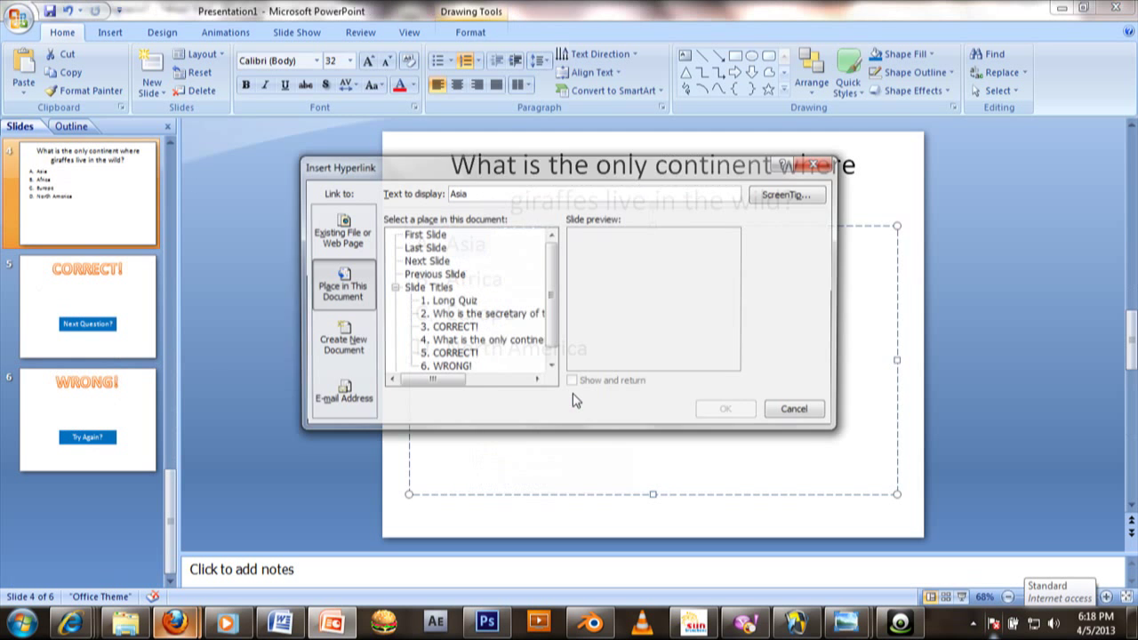
{"action": "left_click", "coordinate": [452, 365]}
{"action": "left_click", "coordinate": [726, 408]}
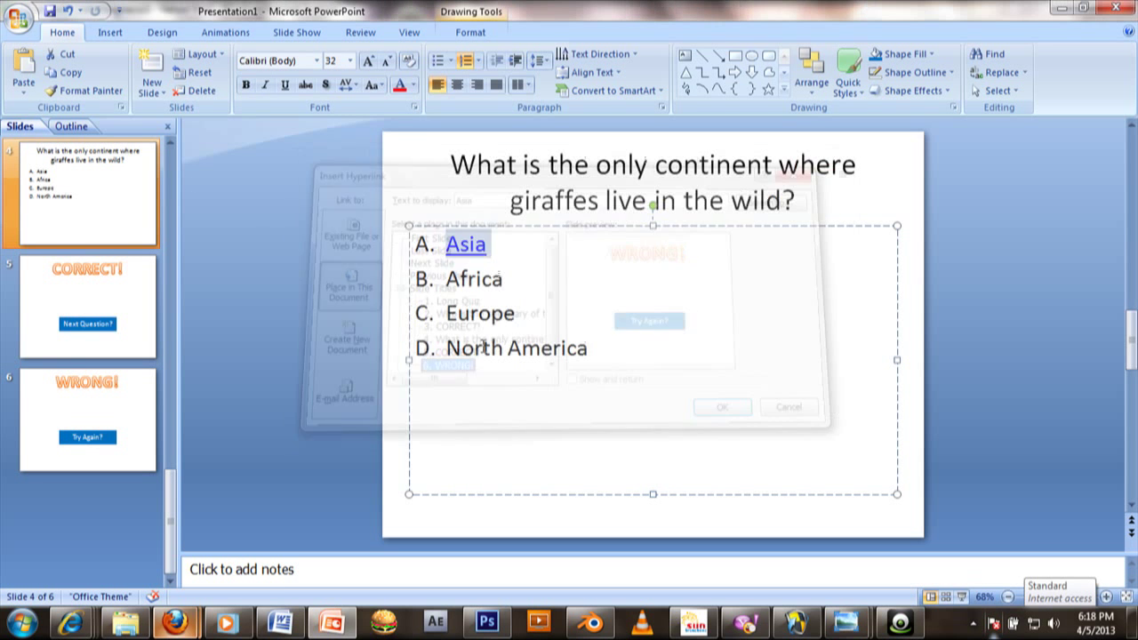
{"action": "left_click_drag", "start_coordinate": [507, 279], "coordinate": [446, 283]}
{"action": "right_click", "coordinate": [449, 284]}
{"action": "left_click", "coordinate": [534, 464]}
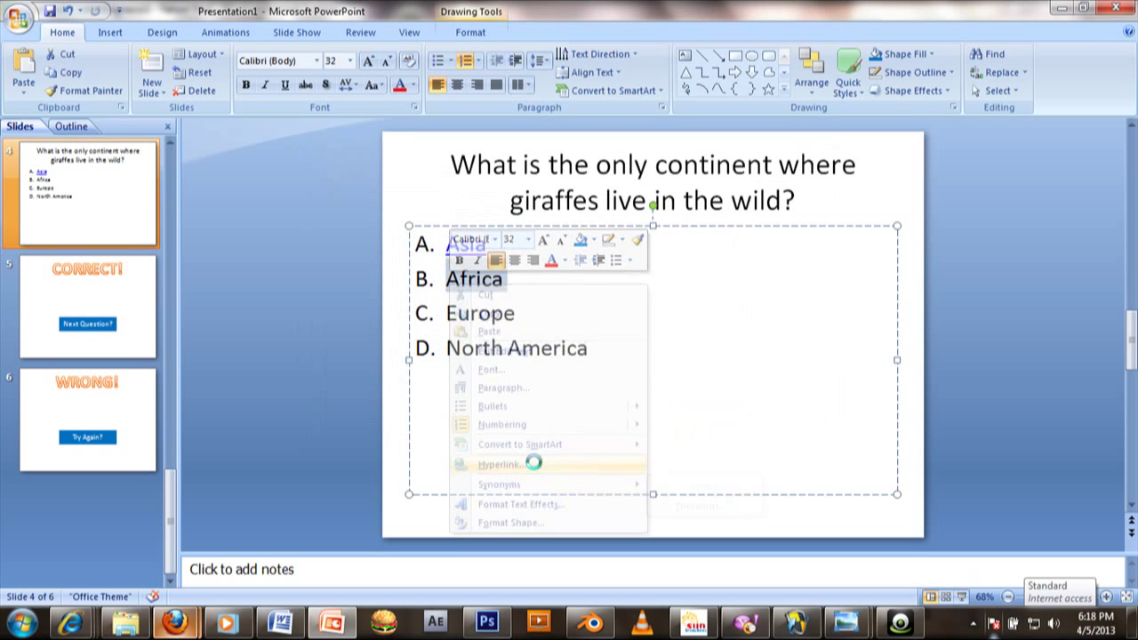
{"action": "double_click", "coordinate": [454, 354]}
Link Europe and North America to the WRONG! slide.
{"action": "left_click", "coordinate": [522, 315]}
{"action": "left_click_drag", "start_coordinate": [496, 317], "coordinate": [442, 317]}
{"action": "right_click", "coordinate": [459, 329]}
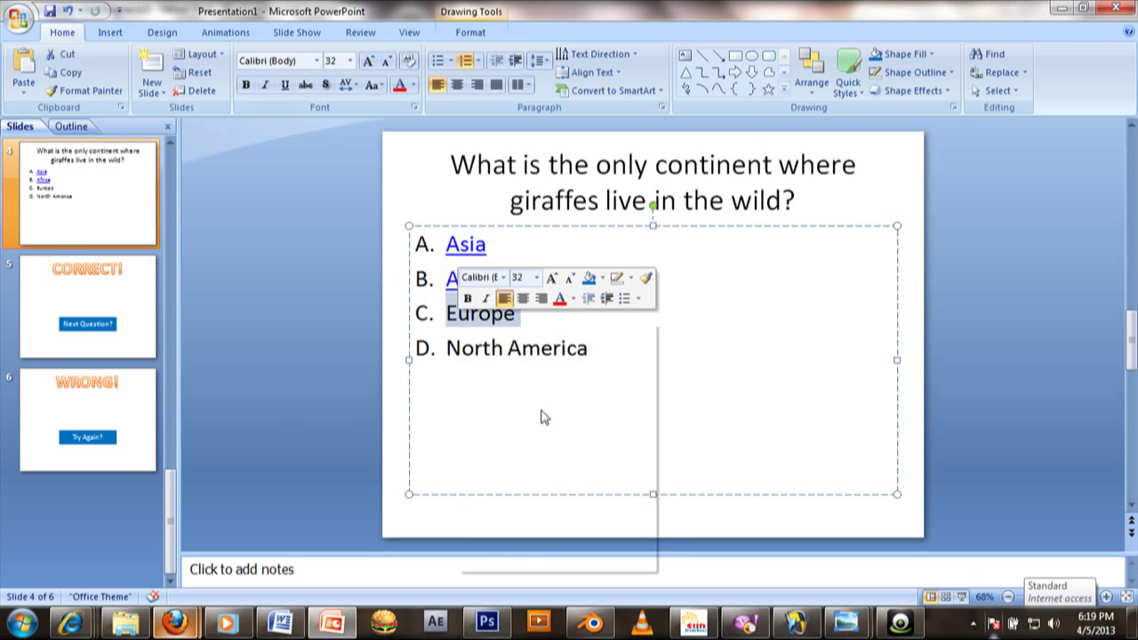
{"action": "left_click", "coordinate": [509, 502]}
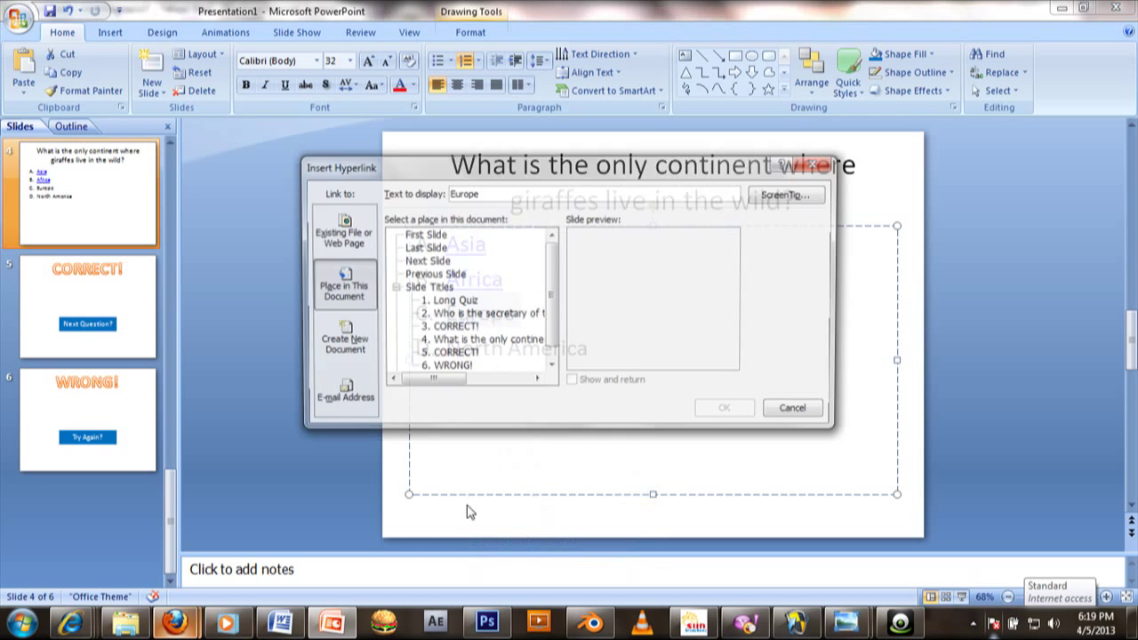
{"action": "left_click", "coordinate": [445, 368]}
{"action": "key", "text": "Return"}
{"action": "left_click_drag", "start_coordinate": [588, 348], "coordinate": [453, 353]}
{"action": "right_click", "coordinate": [455, 354]}
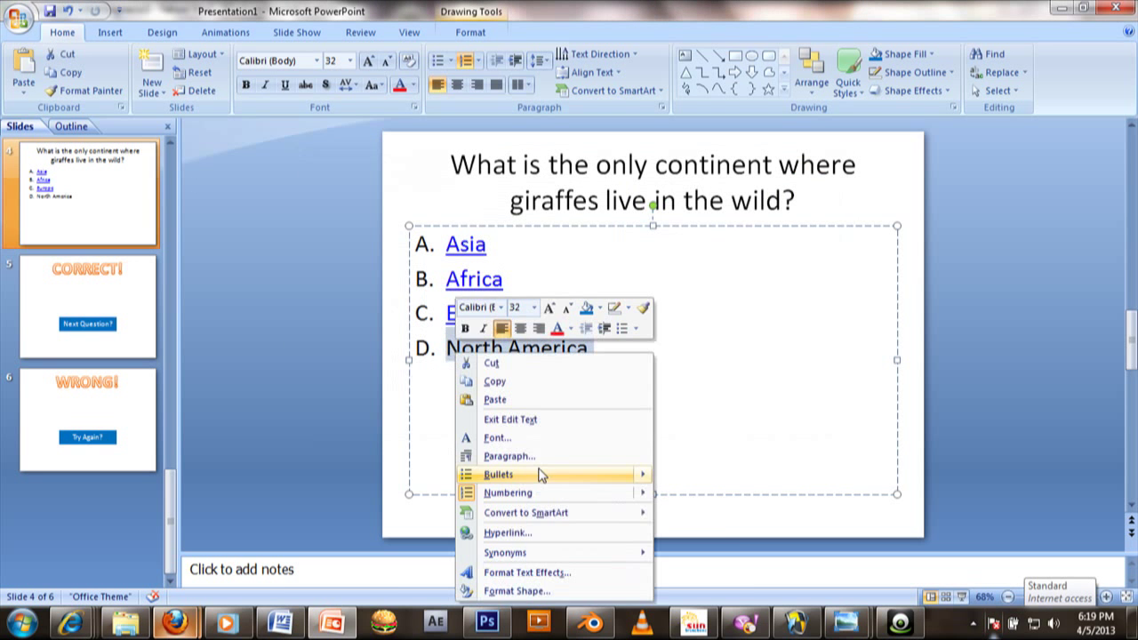
{"action": "left_click", "coordinate": [498, 532]}
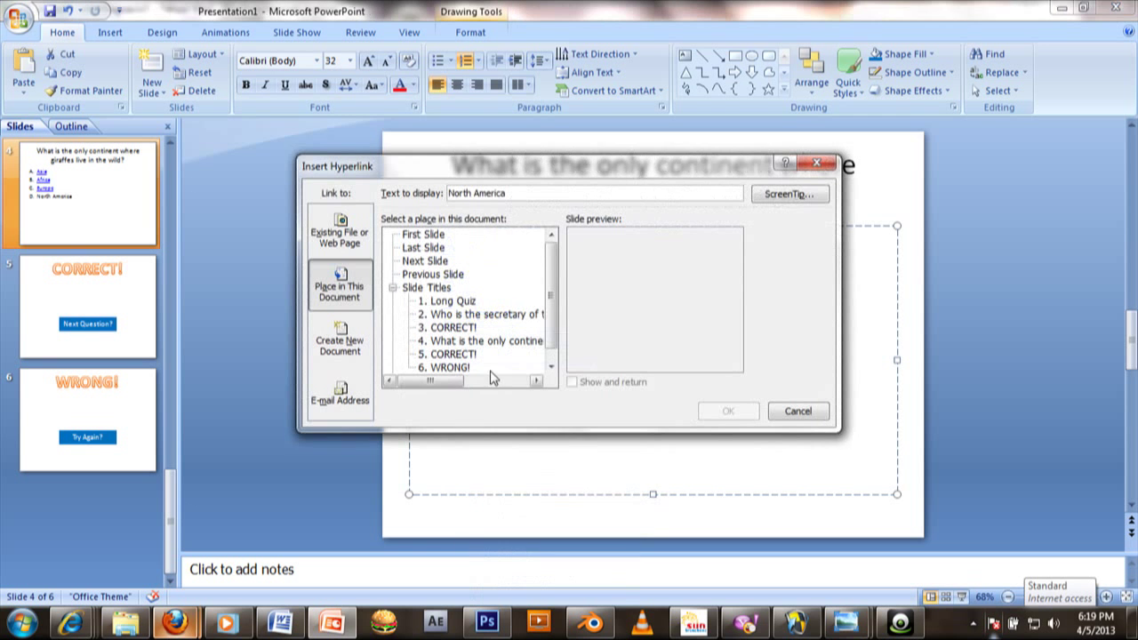
{"action": "left_click", "coordinate": [463, 367]}
{"action": "key", "text": "Return"}
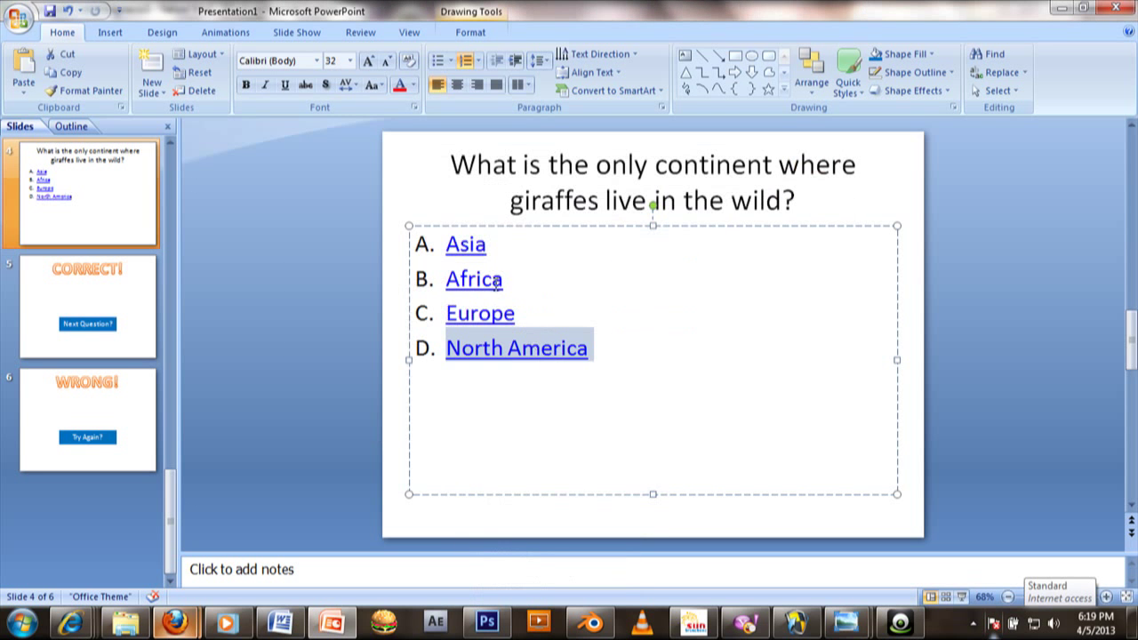
Verify, without changes, that Asia's hyperlink targets WRONG! and Africa's targets CORRECT!
{"action": "left_click_drag", "start_coordinate": [498, 247], "coordinate": [448, 247]}
{"action": "right_click", "coordinate": [455, 245]}
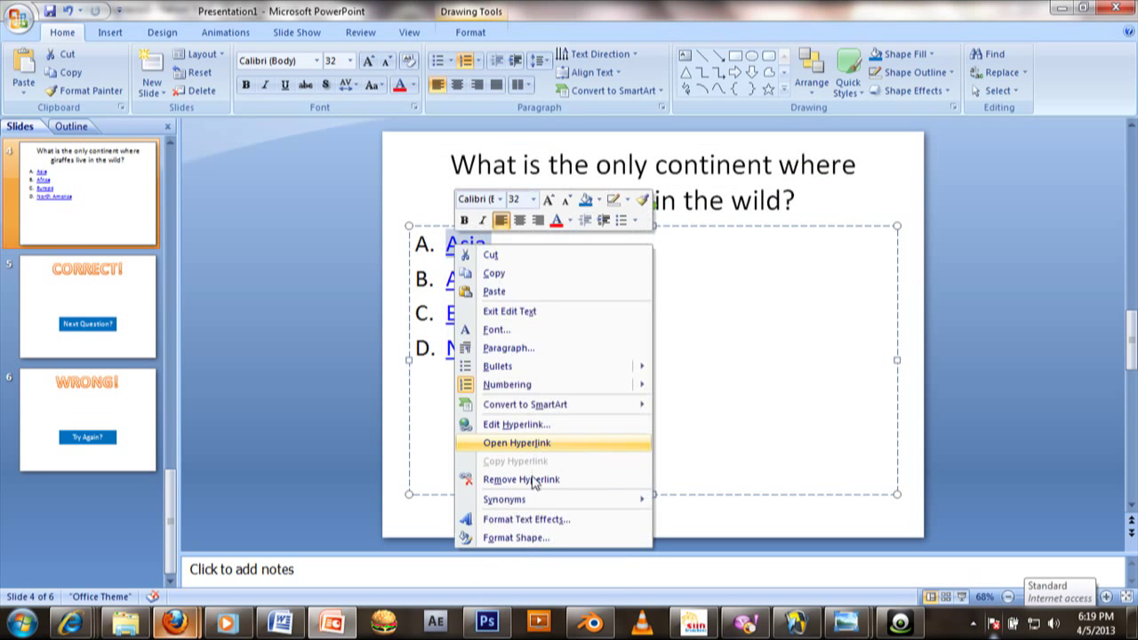
{"action": "left_click", "coordinate": [516, 425]}
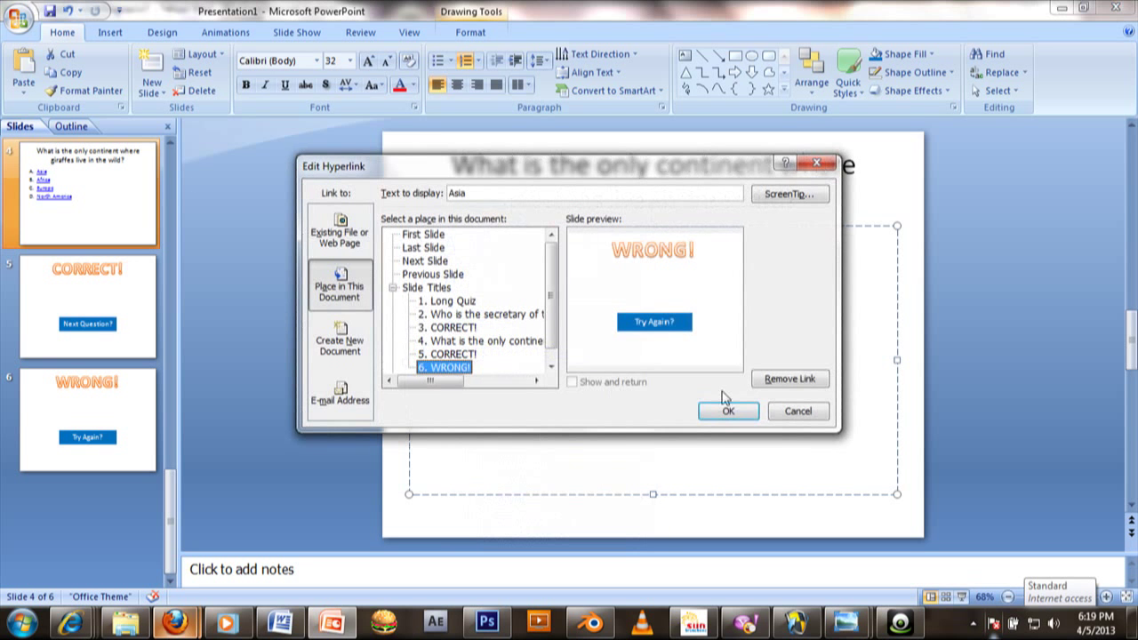
{"action": "left_click", "coordinate": [743, 412]}
{"action": "left_click_drag", "start_coordinate": [504, 279], "coordinate": [447, 279]}
{"action": "right_click", "coordinate": [461, 289]}
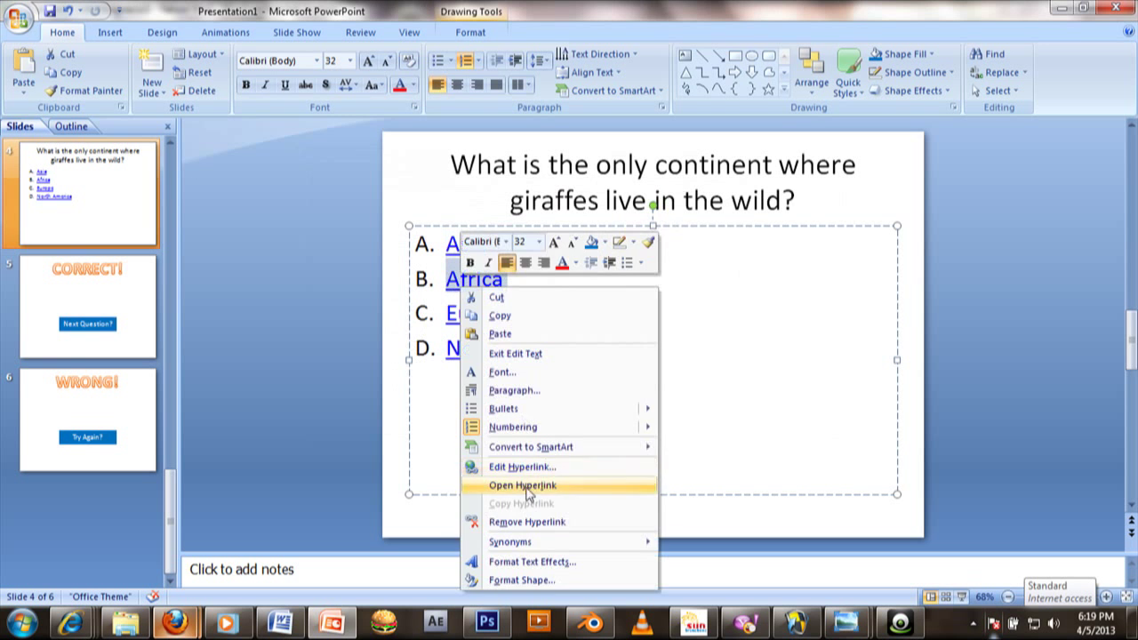
{"action": "left_click", "coordinate": [516, 465]}
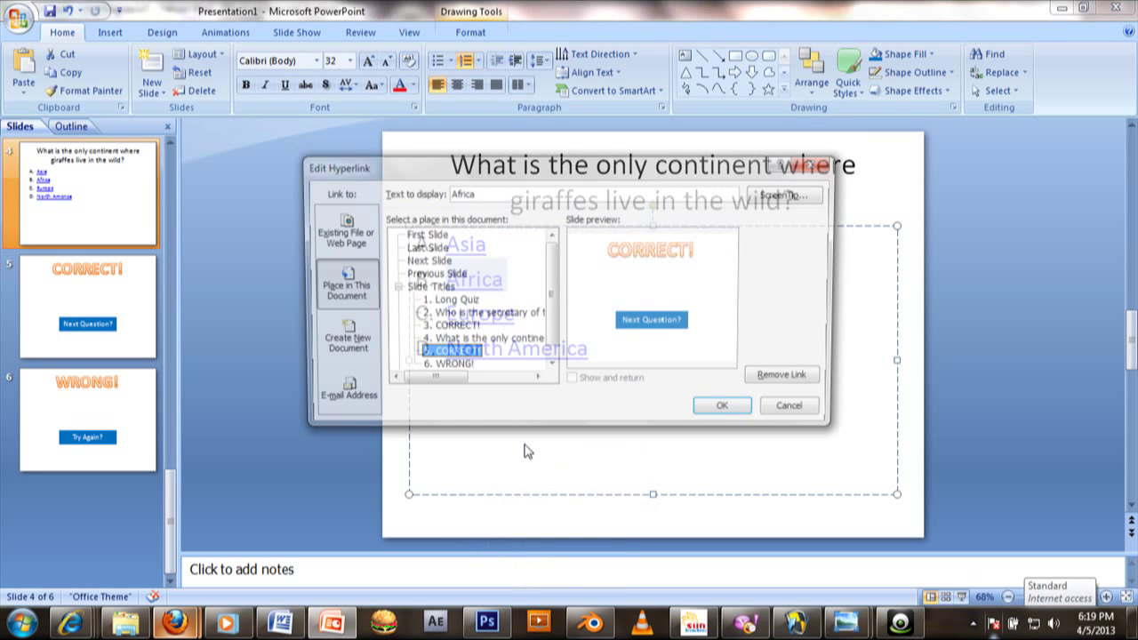
{"action": "left_click", "coordinate": [727, 420]}
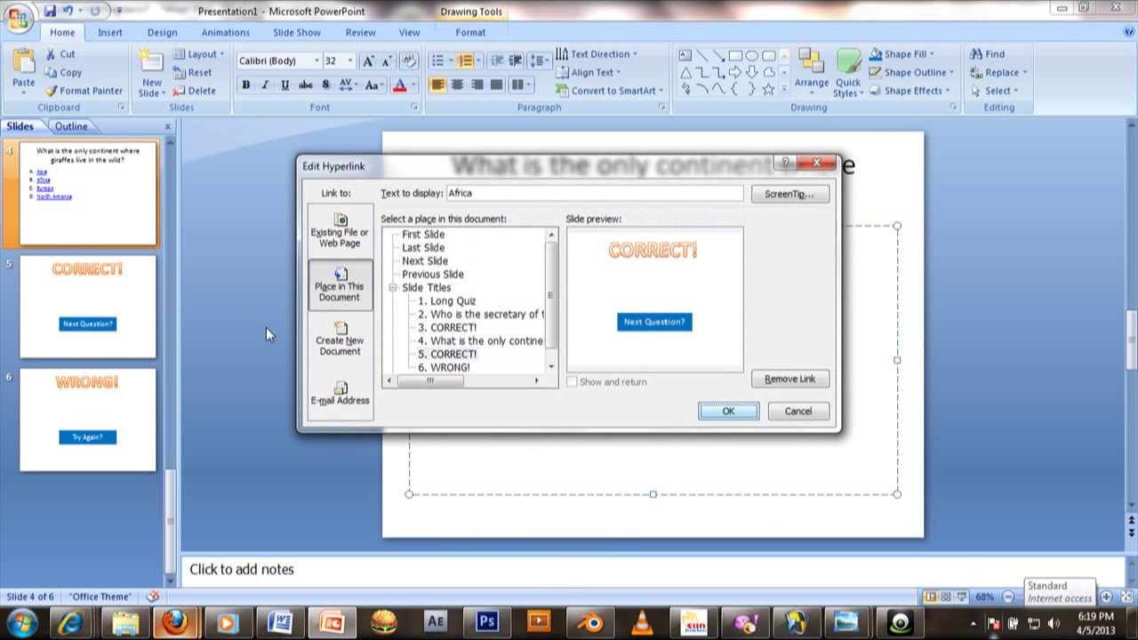
{"action": "scroll", "coordinate": [133, 329], "scroll_direction": "up", "scroll_amount": 2}
{"action": "left_click", "coordinate": [125, 311]}
Hyperlink slide 3's Next Question? shape to slide 4, the giraffe question.
{"action": "left_click", "coordinate": [754, 425]}
{"action": "right_click", "coordinate": [757, 429]}
{"action": "left_click", "coordinate": [805, 337]}
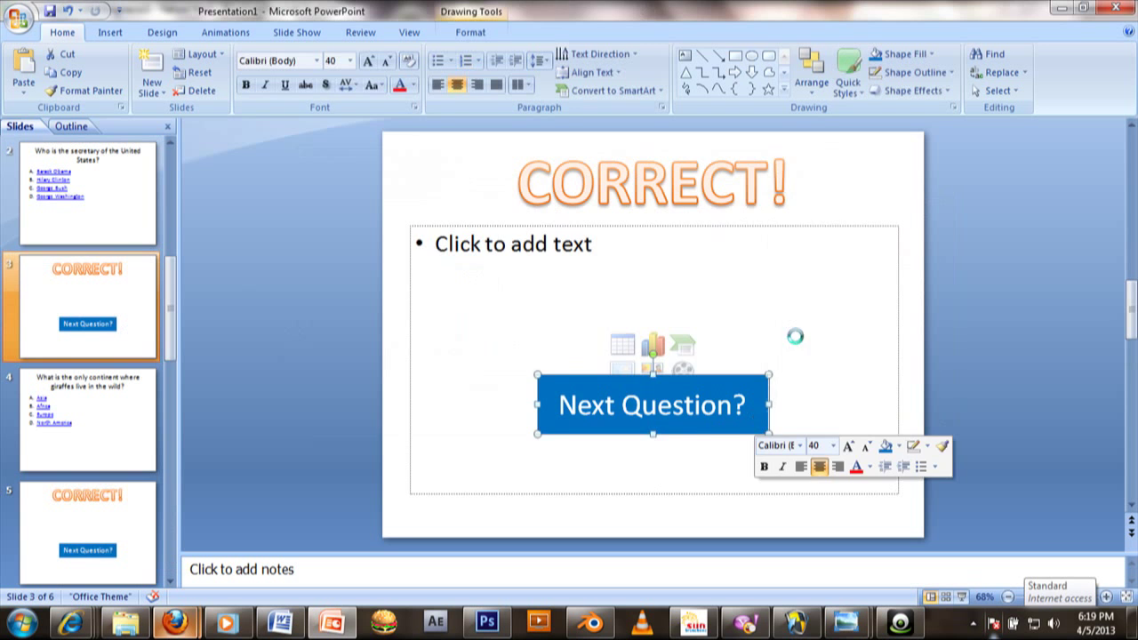
{"action": "left_click", "coordinate": [468, 341]}
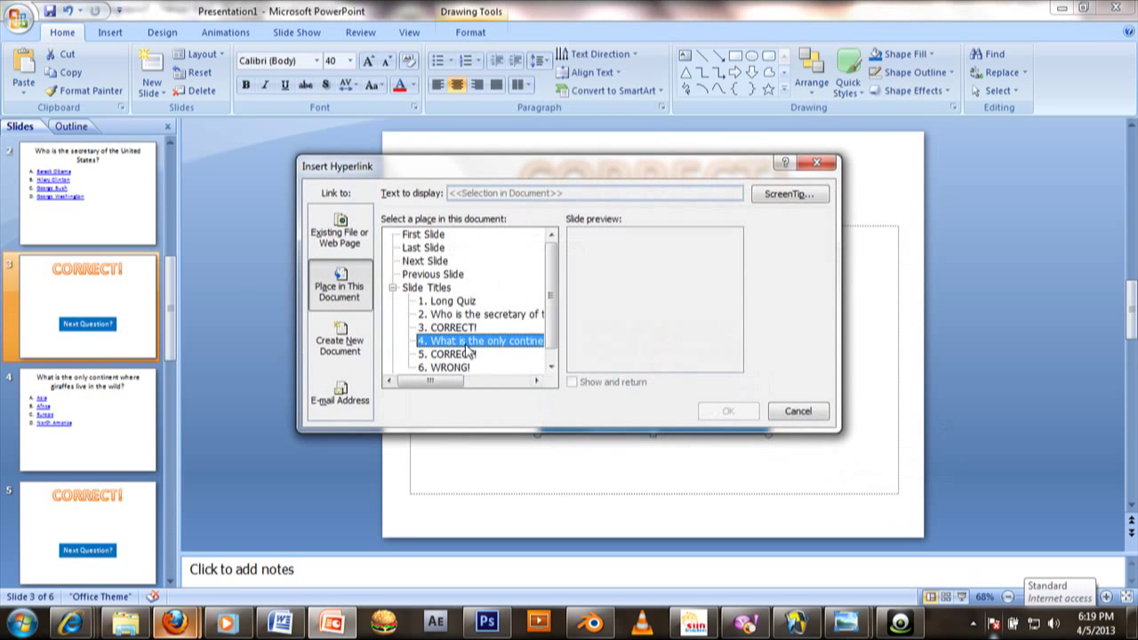
{"action": "left_click", "coordinate": [729, 410]}
{"action": "left_click", "coordinate": [36, 438]}
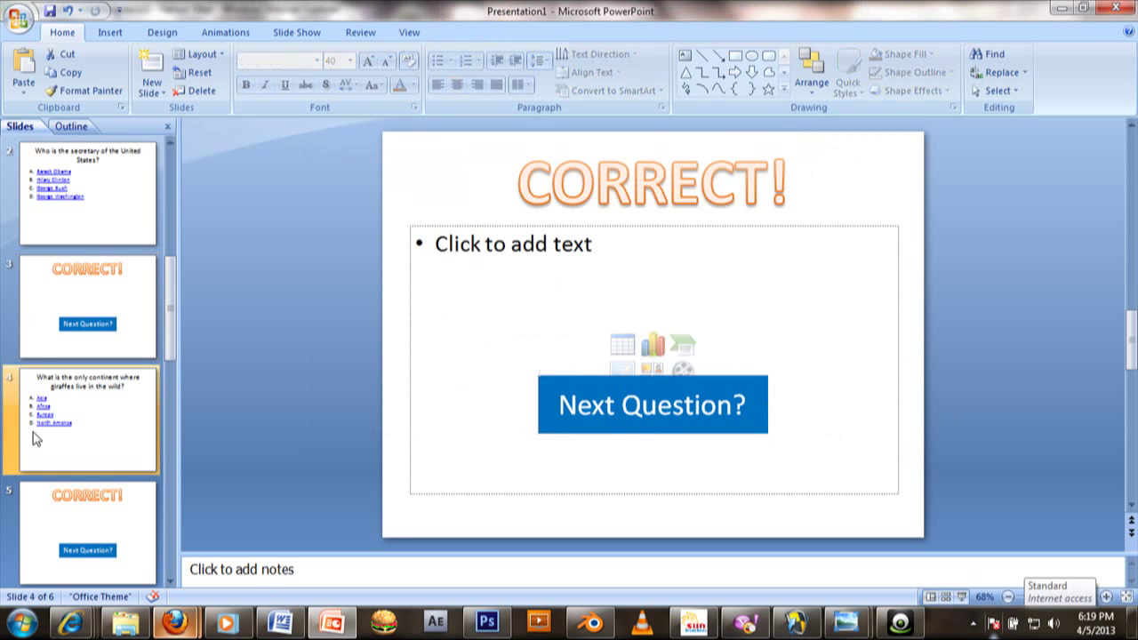
{"action": "mouse_move", "coordinate": [71, 622]}
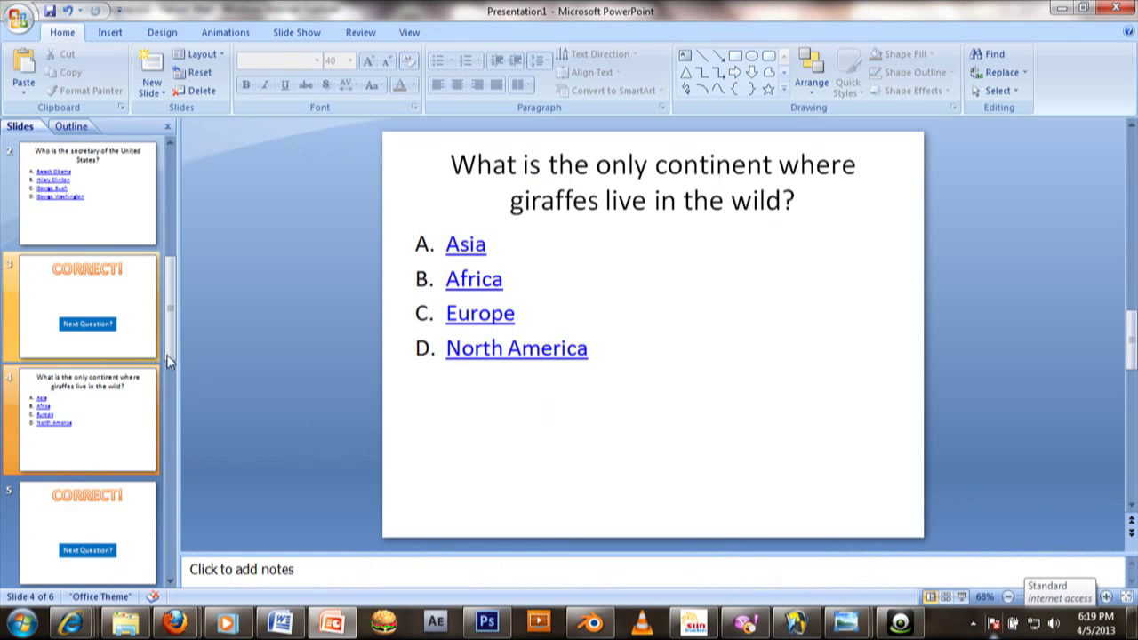
Insert a blank slide after the second CORRECT! slide.
{"action": "scroll", "coordinate": [138, 448], "scroll_direction": "down", "scroll_amount": 3}
{"action": "left_click", "coordinate": [115, 317]}
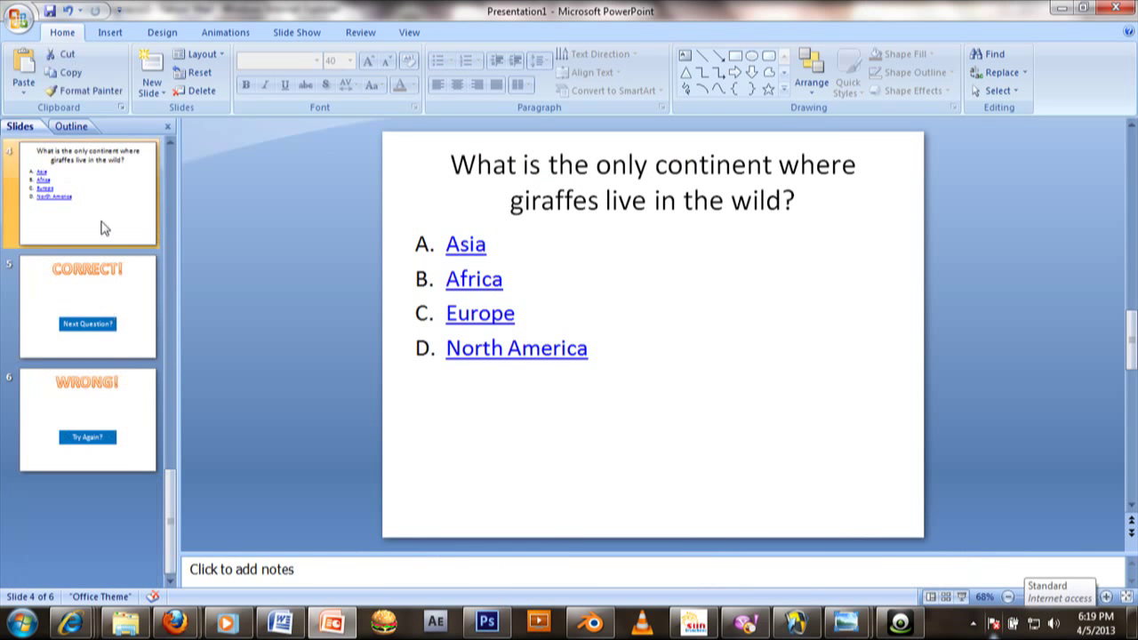
{"action": "left_click", "coordinate": [153, 60]}
Hyperlink slide 5's Next Question? shape to the new Slide 6.
{"action": "left_click", "coordinate": [116, 352]}
{"action": "left_click", "coordinate": [751, 409]}
{"action": "right_click", "coordinate": [753, 409]}
{"action": "left_click", "coordinate": [675, 402]}
{"action": "right_click", "coordinate": [676, 402]}
{"action": "right_click", "coordinate": [655, 391]}
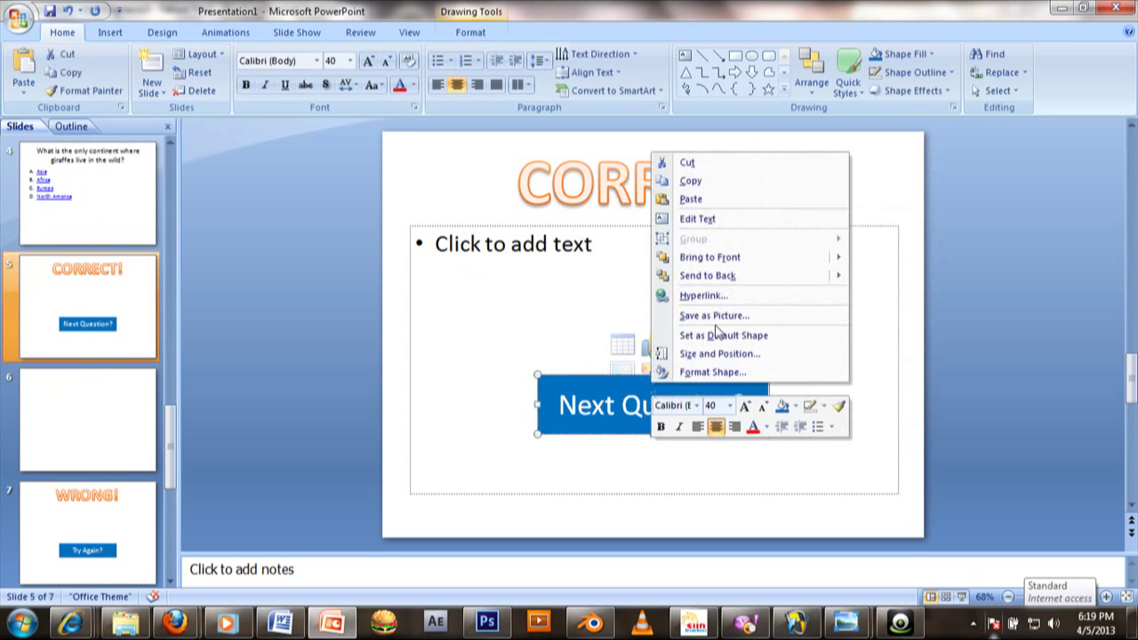
{"action": "left_click", "coordinate": [703, 295]}
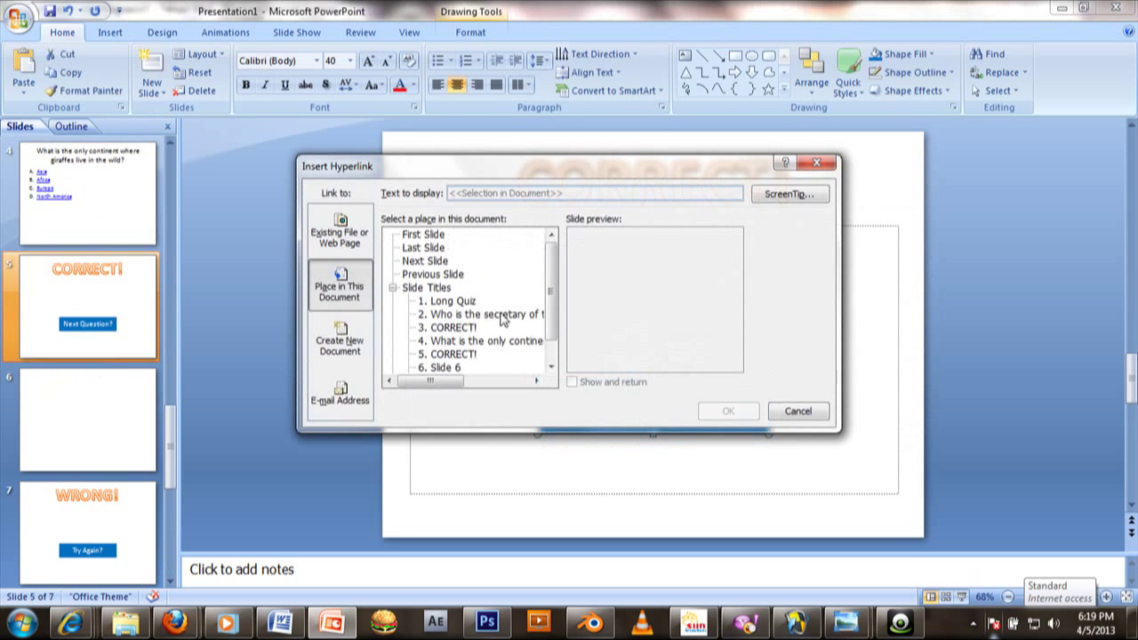
{"action": "double_click", "coordinate": [445, 340]}
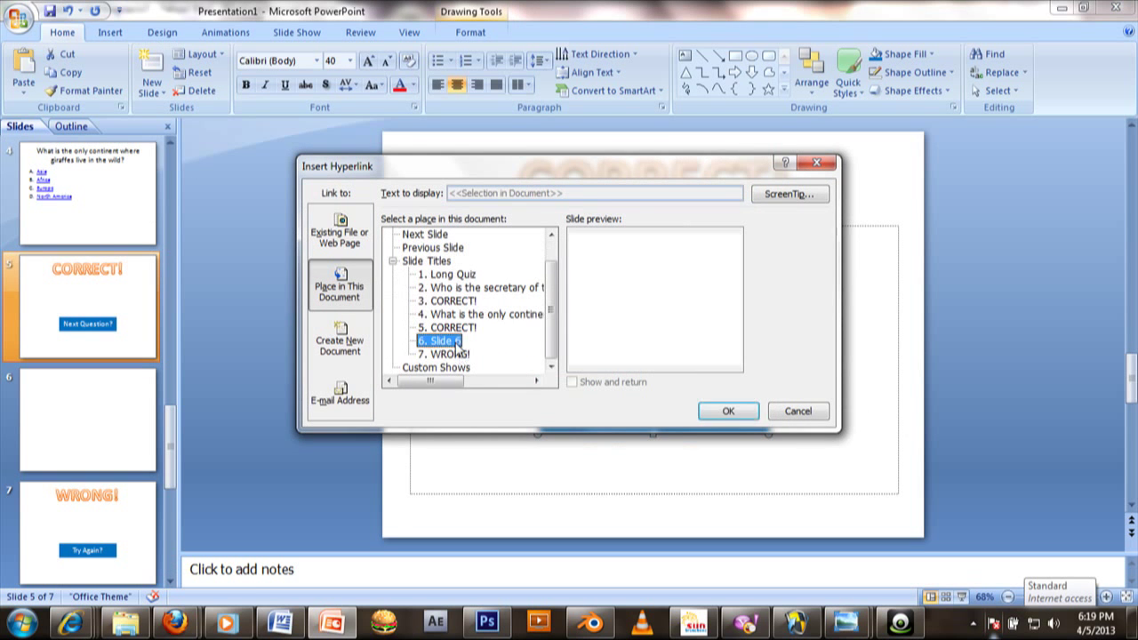
Select the new blank slide 6 and put the cursor in its empty title placeholder.
{"action": "left_click", "coordinate": [107, 400]}
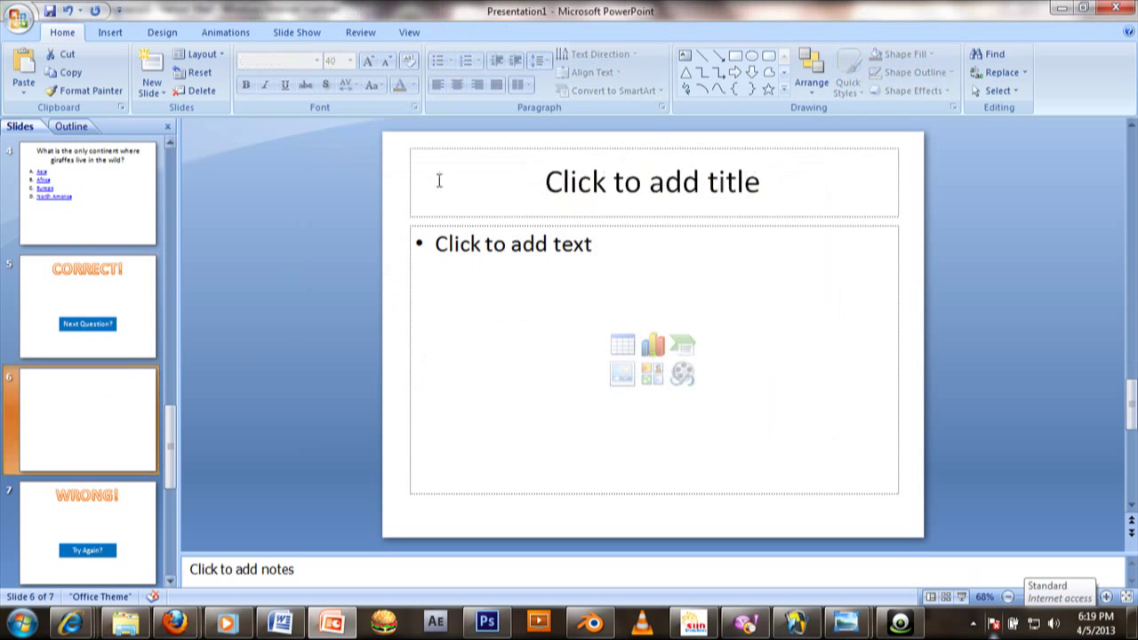
{"action": "left_click", "coordinate": [747, 202]}
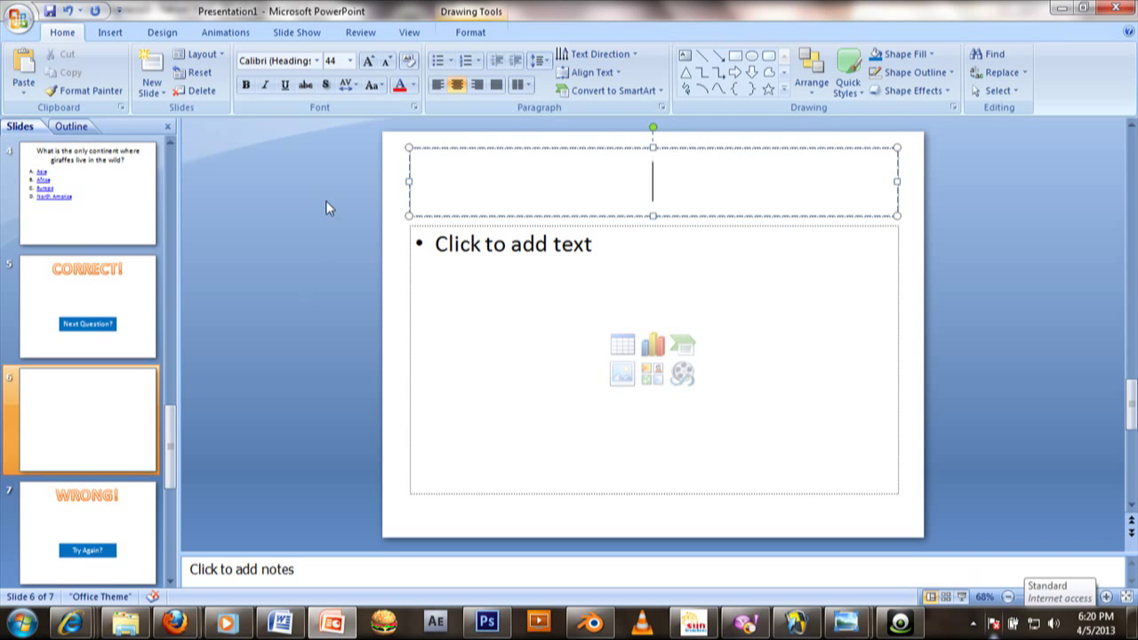
{"action": "left_click", "coordinate": [169, 213]}
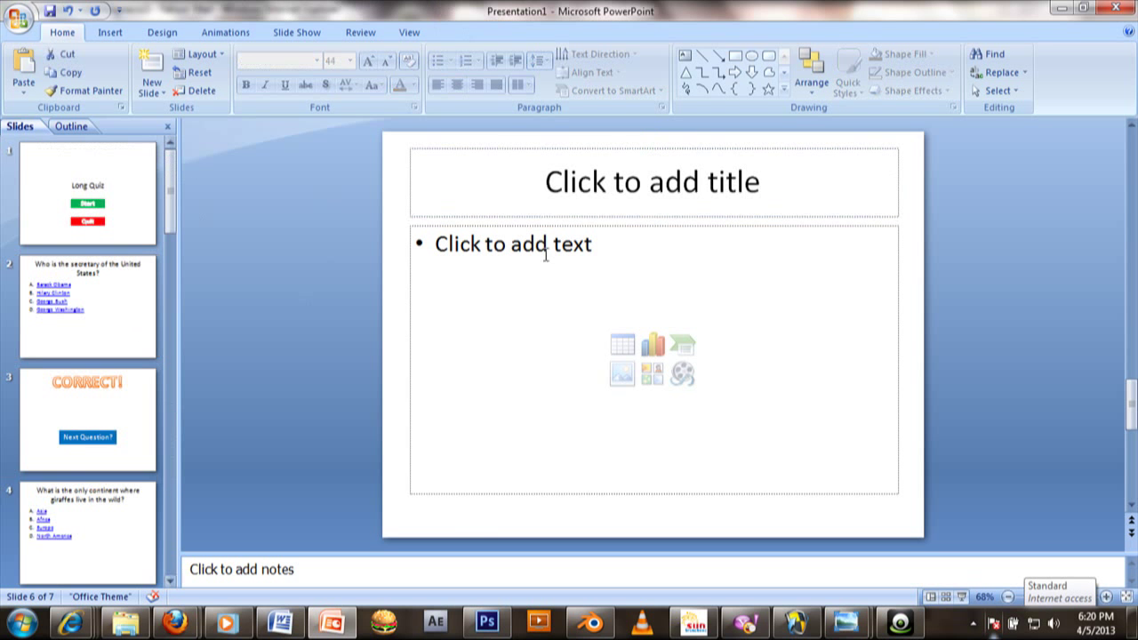
{"action": "left_click", "coordinate": [603, 166]}
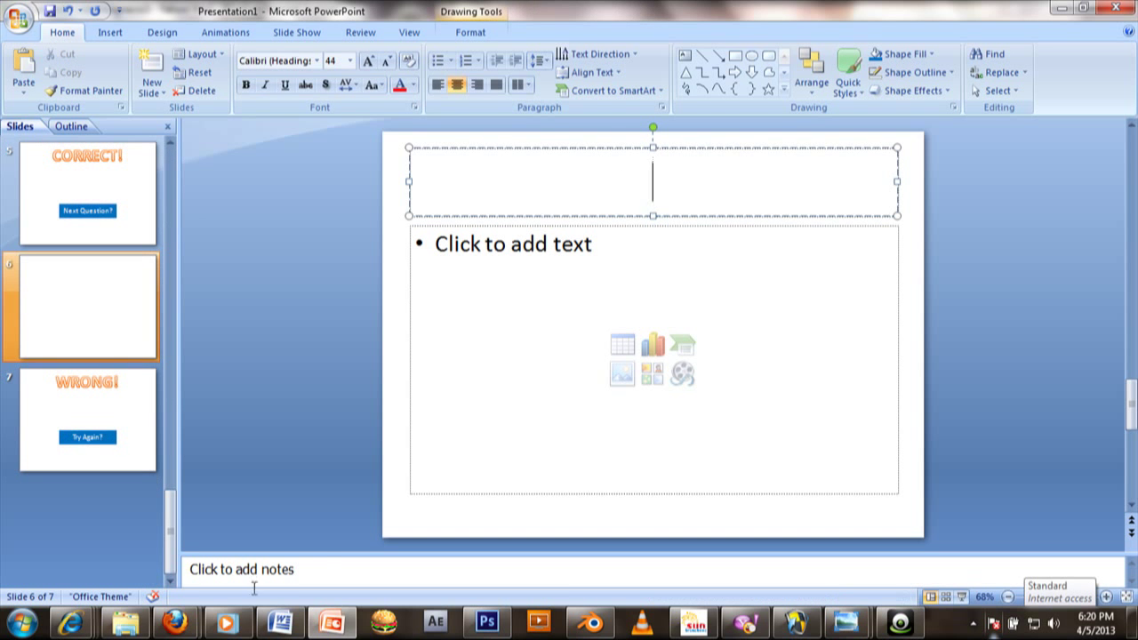
From the Firefox channel page tab, run a web search for 'Questions & Answers'.
{"action": "left_click", "coordinate": [174, 623]}
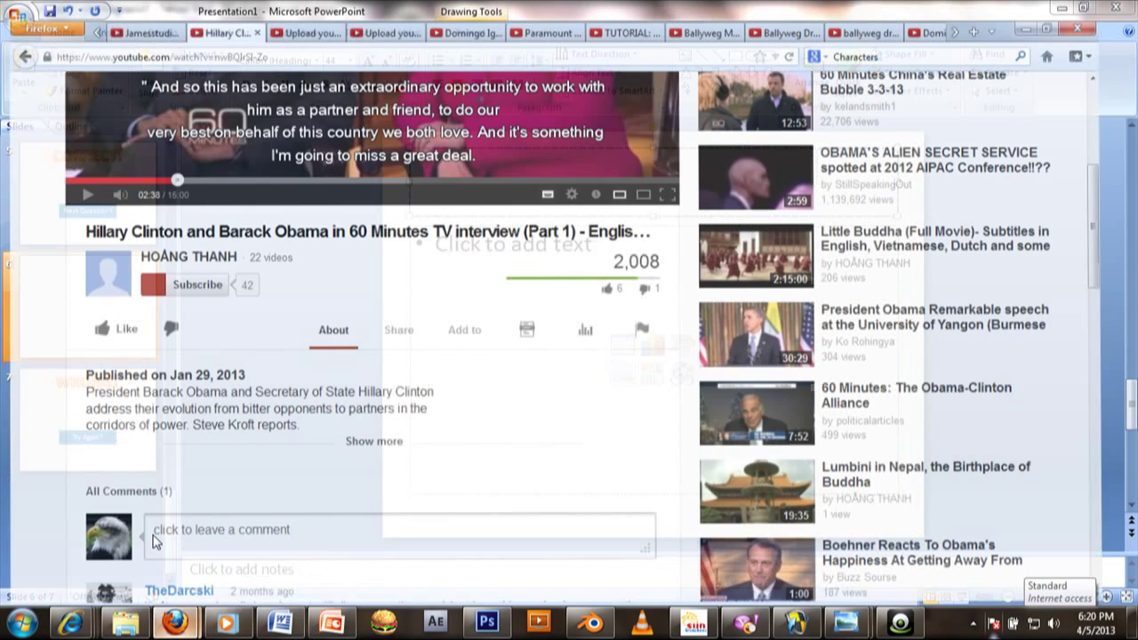
{"action": "left_click", "coordinate": [340, 9]}
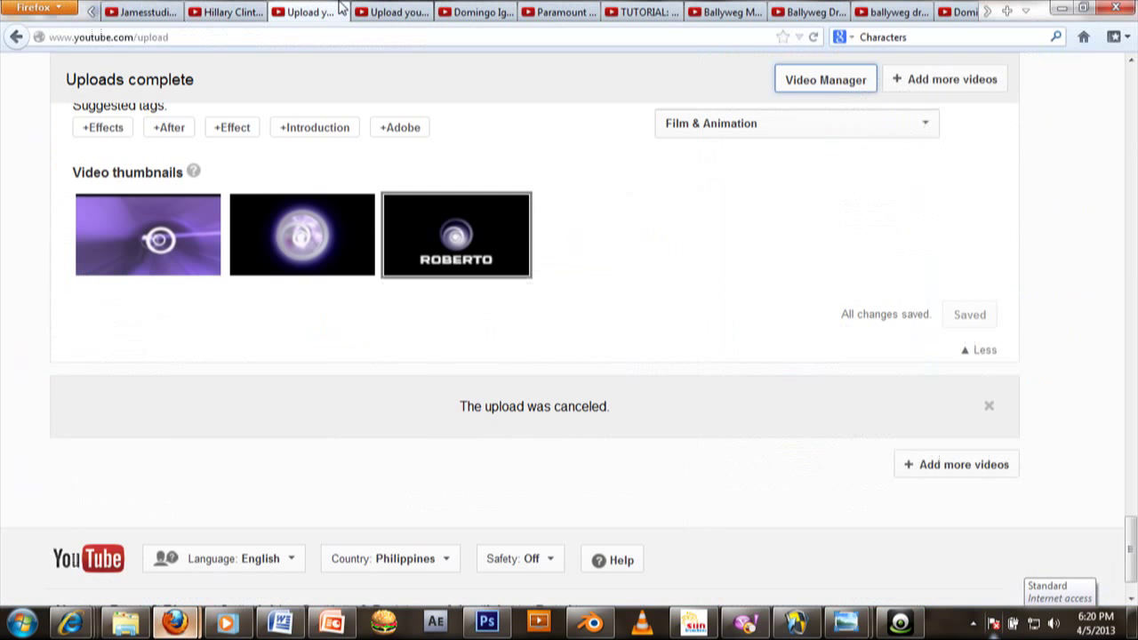
{"action": "left_click", "coordinate": [948, 9]}
{"action": "key", "text": "ctrl+k"}
{"action": "key", "text": "BackSpace"}
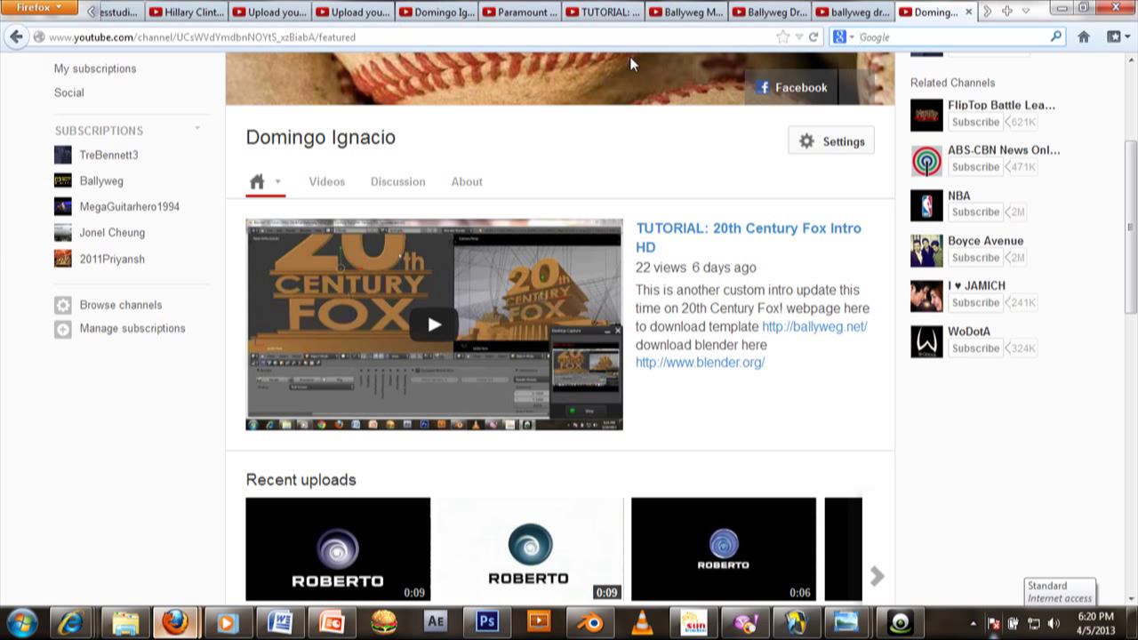
{"action": "type", "text": "Quen"}
{"action": "type", "text": "to"}
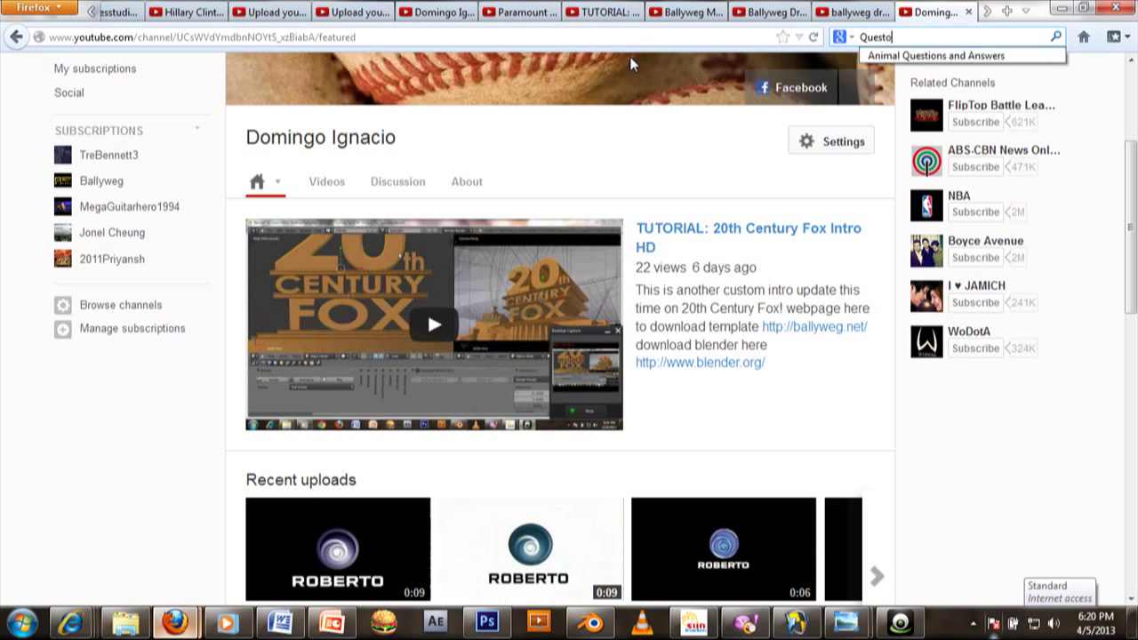
{"action": "key", "text": "BackSpace"}
{"action": "type", "text": "ions"}
{"action": "type", "text": " & Answers"}
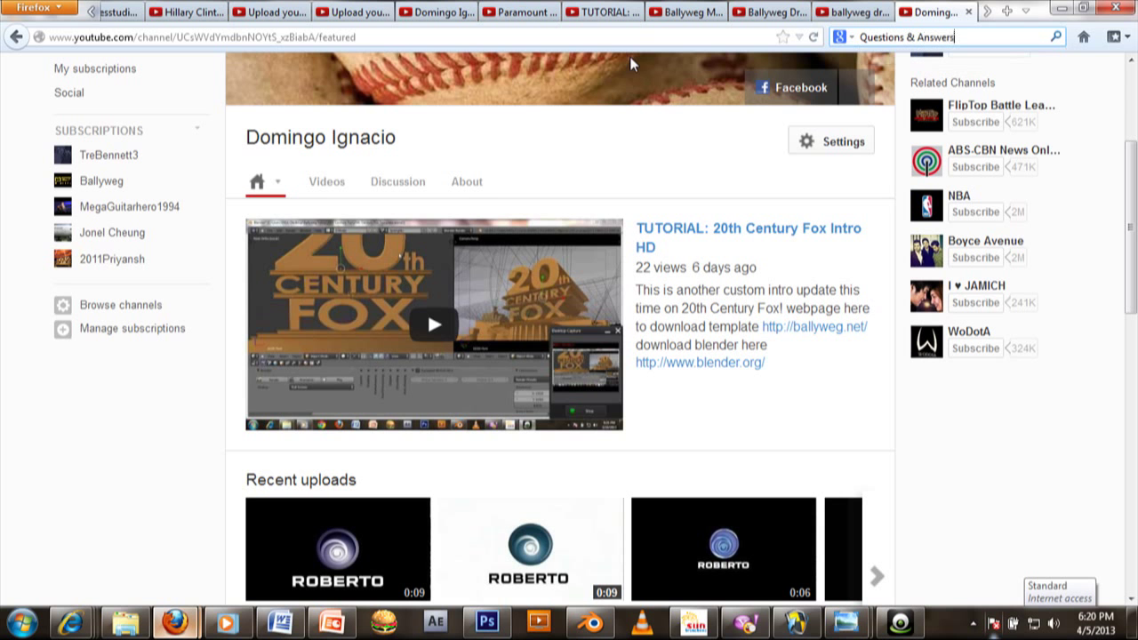
{"action": "key", "text": "Return"}
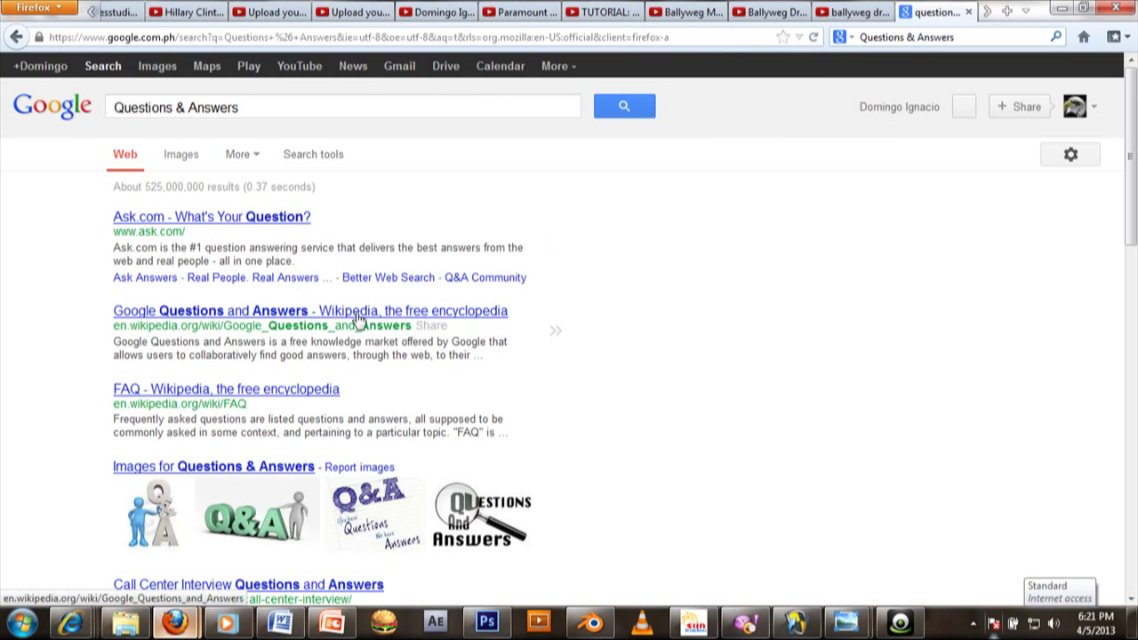
Scroll the Google results and open the 'Google Questions and Answers - Wikipedia' article.
{"action": "scroll", "coordinate": [359, 318], "scroll_direction": "down", "scroll_amount": 4}
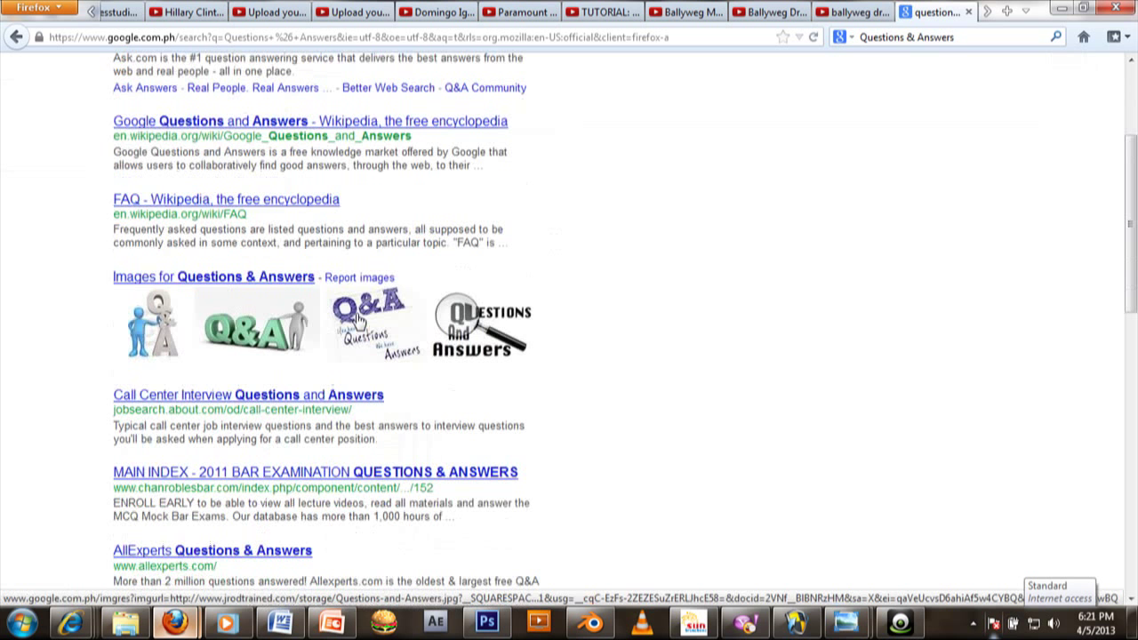
{"action": "left_click", "coordinate": [344, 356]}
{"action": "scroll", "coordinate": [343, 355], "scroll_direction": "down", "scroll_amount": 3}
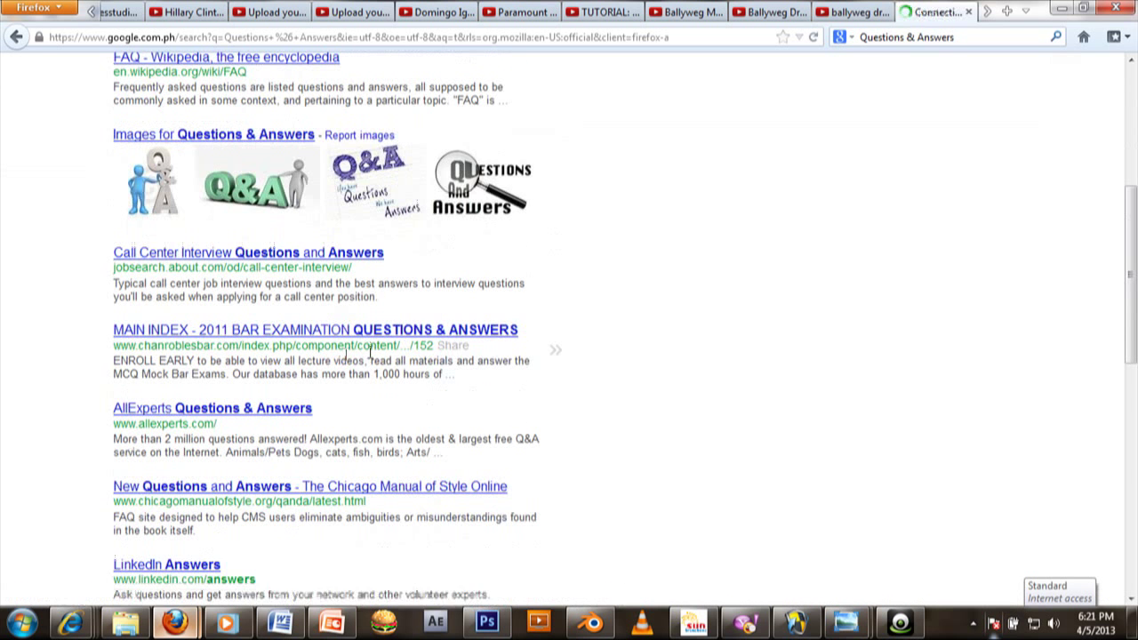
{"action": "scroll", "coordinate": [372, 354], "scroll_direction": "down", "scroll_amount": 2}
{"action": "scroll", "coordinate": [378, 354], "scroll_direction": "down", "scroll_amount": 4}
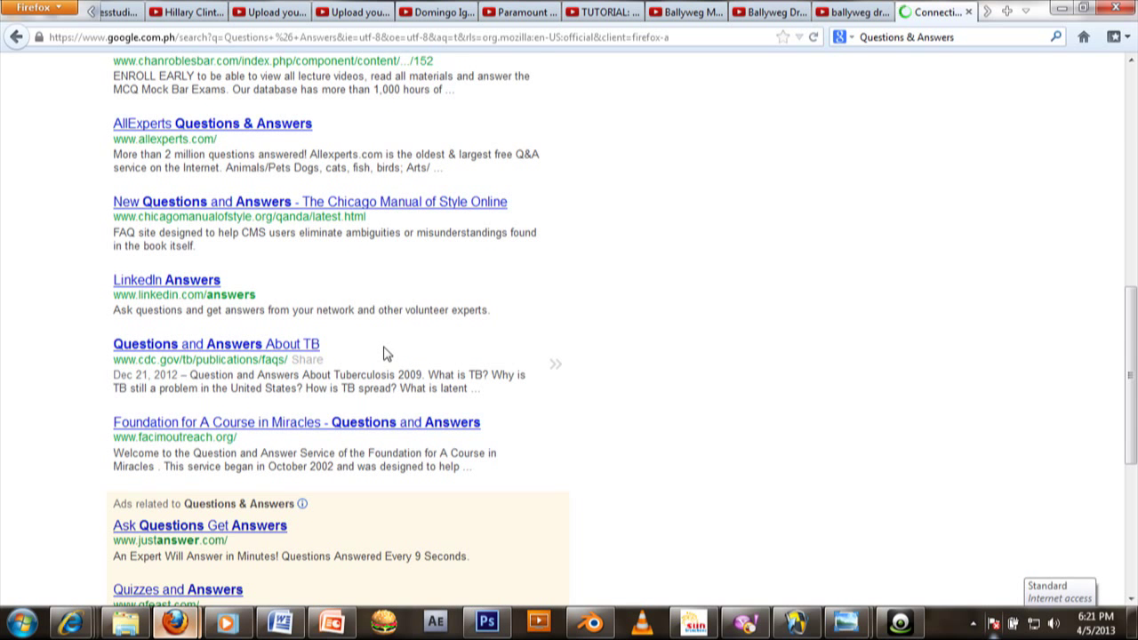
{"action": "scroll", "coordinate": [385, 354], "scroll_direction": "up", "scroll_amount": 6}
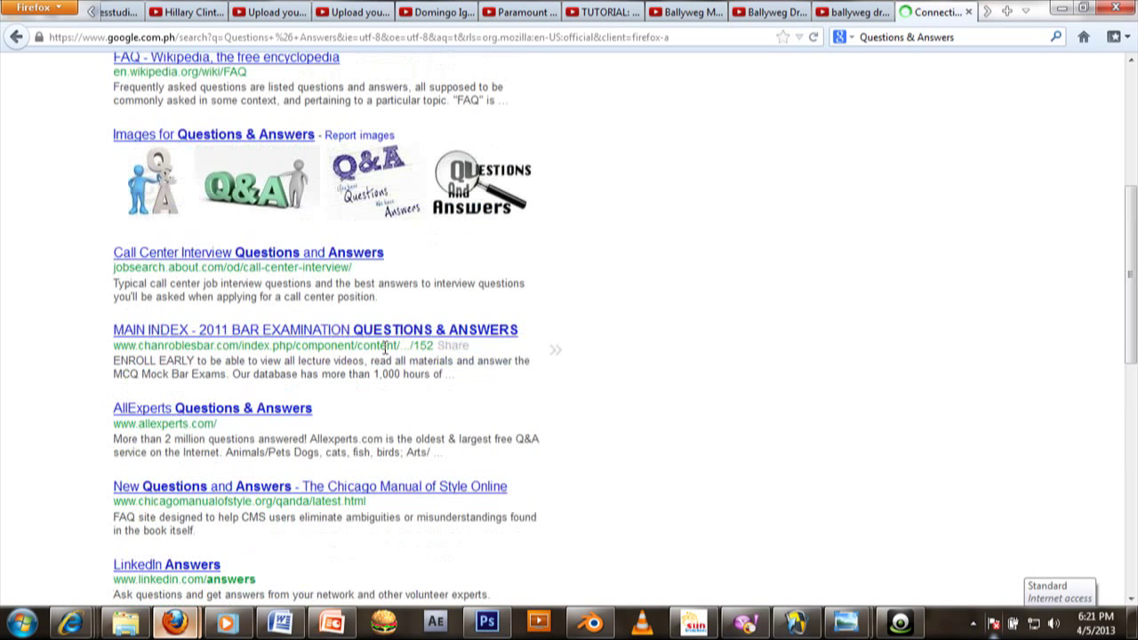
{"action": "scroll", "coordinate": [252, 437], "scroll_direction": "up", "scroll_amount": 3}
{"action": "scroll", "coordinate": [249, 151], "scroll_direction": "up", "scroll_amount": 1}
{"action": "left_click", "coordinate": [258, 178]}
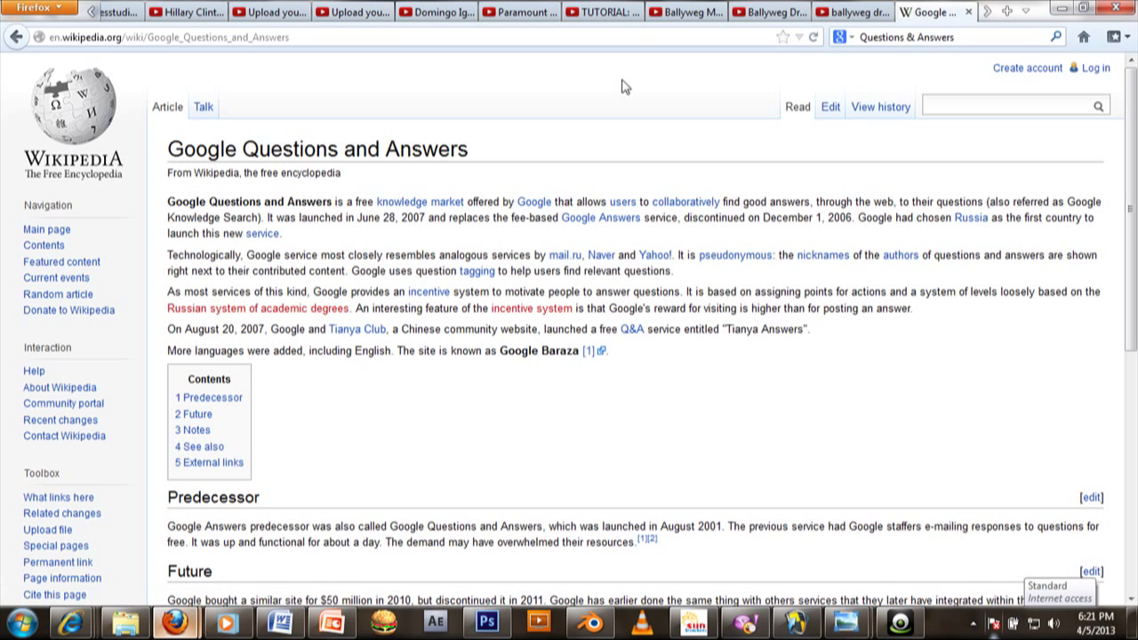
Scroll the Wikipedia article, follow the Google Answers link, then return to the PowerPoint quiz.
{"action": "scroll", "coordinate": [625, 77], "scroll_direction": "down", "scroll_amount": 1}
{"action": "scroll", "coordinate": [627, 72], "scroll_direction": "down", "scroll_amount": 5}
{"action": "scroll", "coordinate": [635, 63], "scroll_direction": "up", "scroll_amount": 5}
{"action": "left_click", "coordinate": [624, 220]}
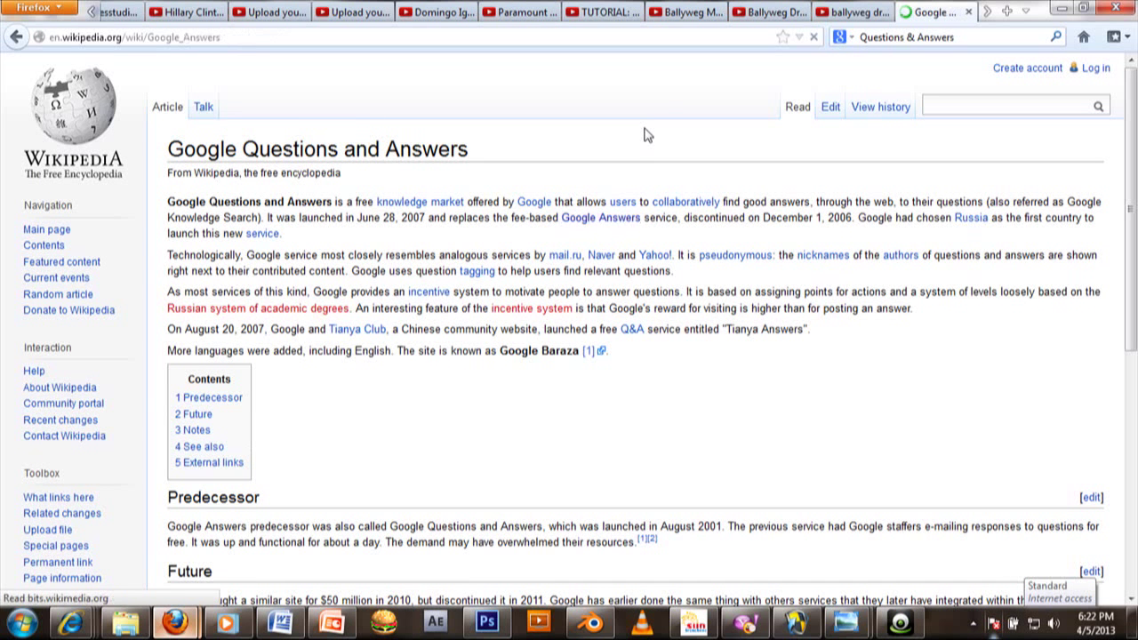
{"action": "left_click", "coordinate": [601, 628]}
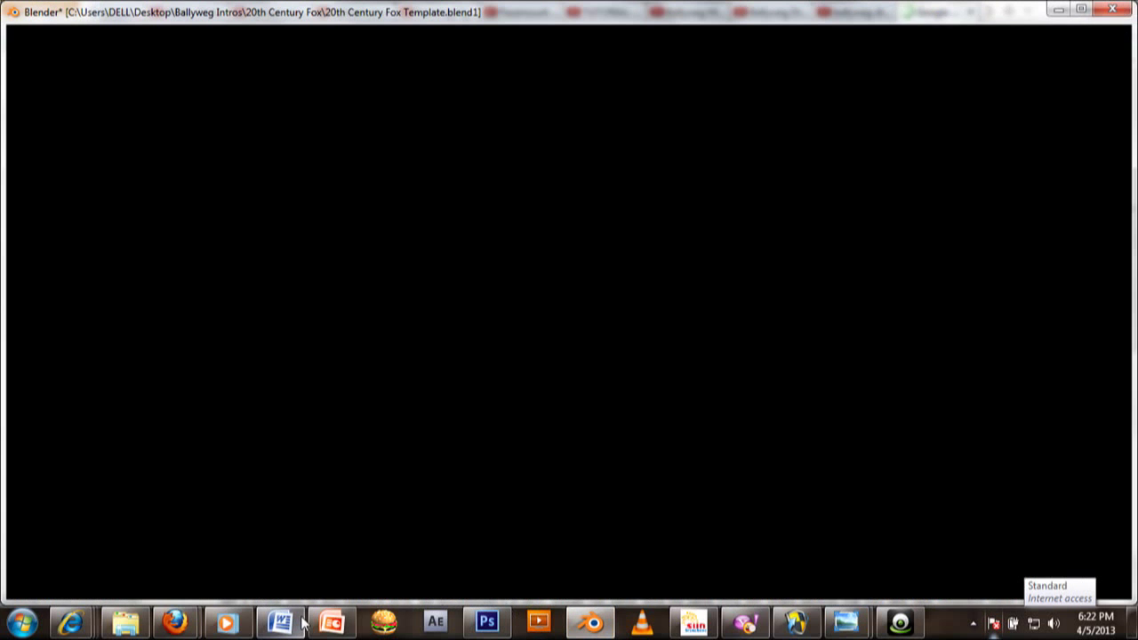
{"action": "left_click", "coordinate": [331, 623]}
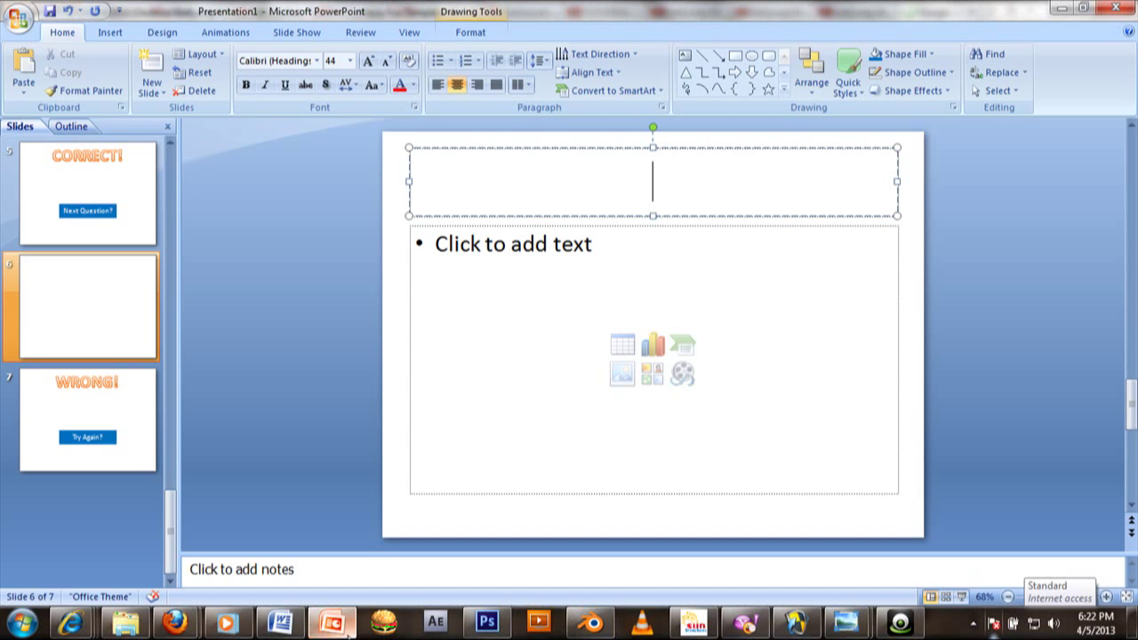
Delete the blank slide 6 and the CORRECT! slide.
{"action": "key", "text": "Delete"}
{"action": "left_click", "coordinate": [111, 340]}
{"action": "key", "text": "Delete"}
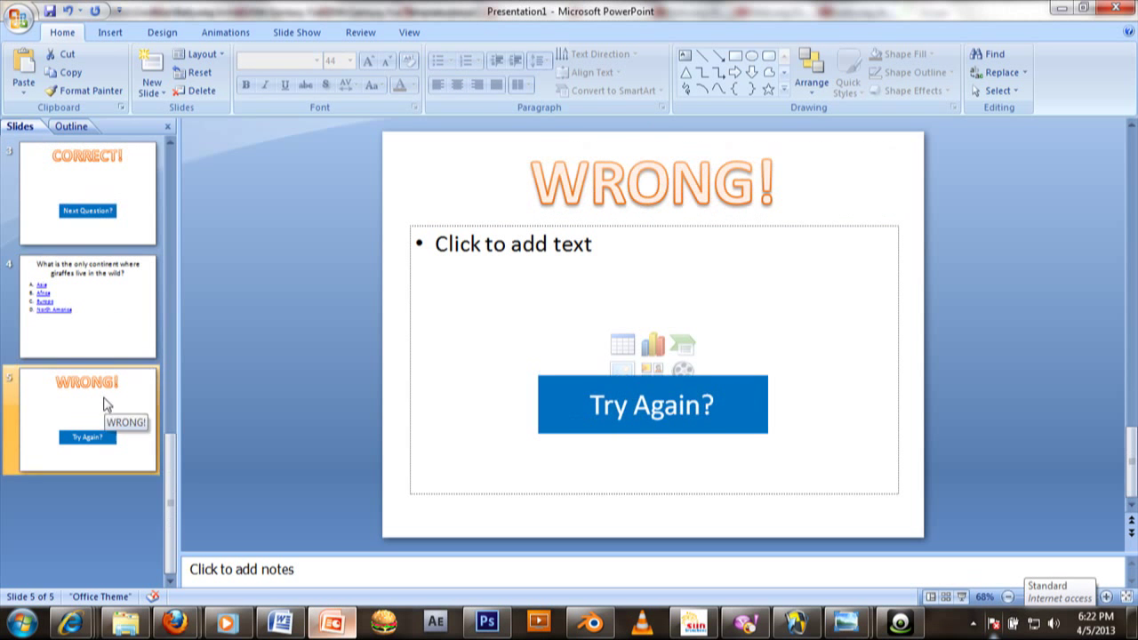
Add a new blank slide after the giraffe question slide and click into its title.
{"action": "left_click", "coordinate": [98, 342]}
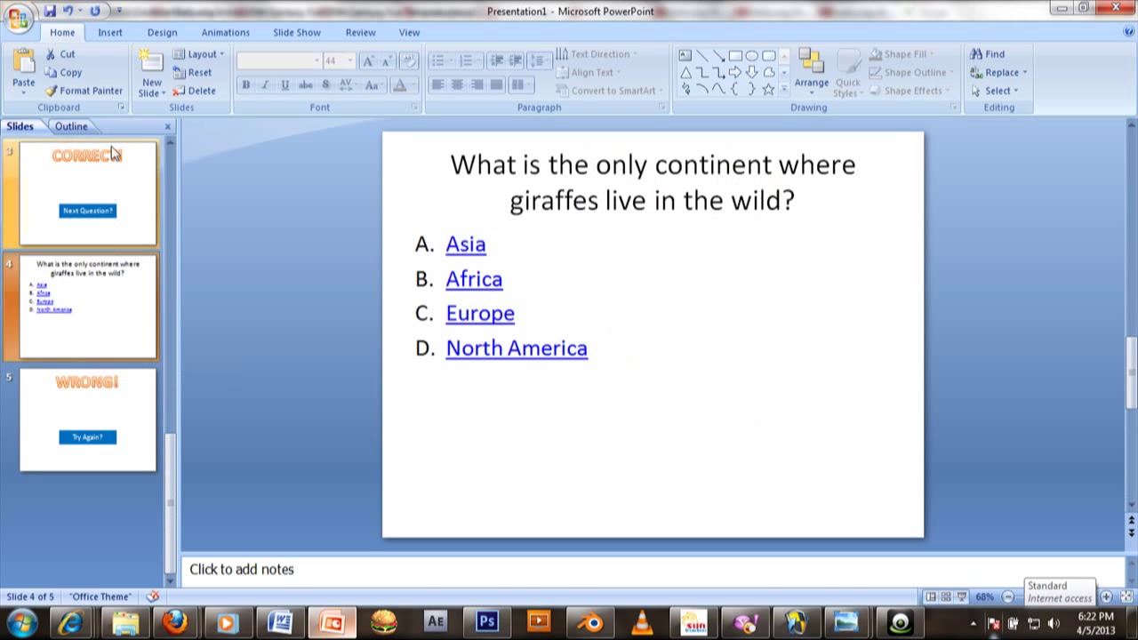
{"action": "left_click", "coordinate": [151, 69]}
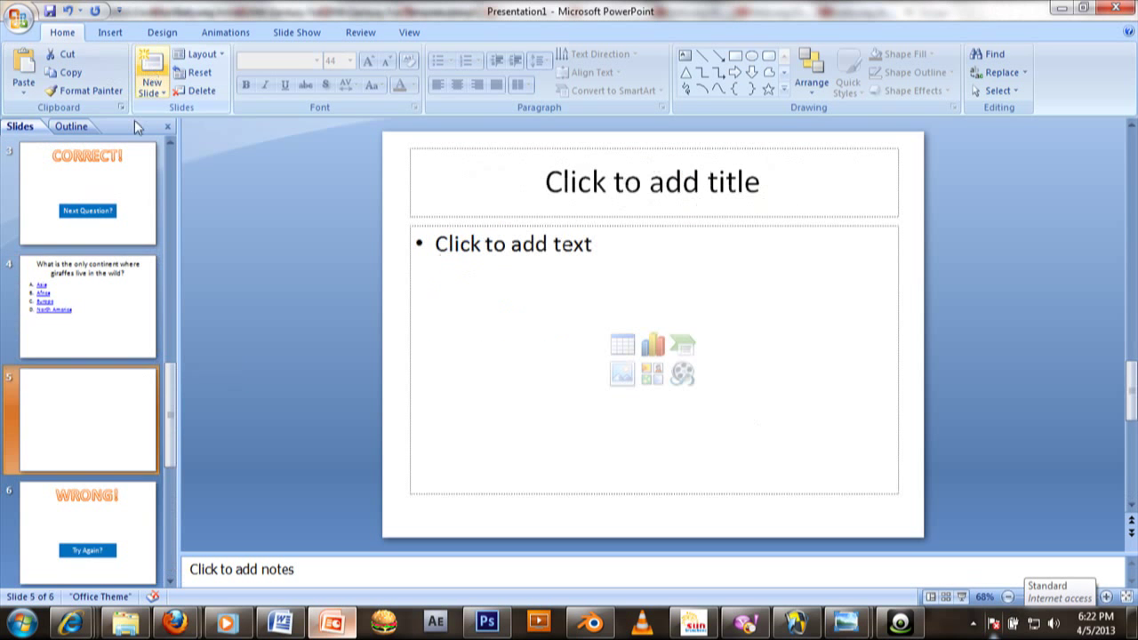
{"action": "scroll", "coordinate": [114, 284], "scroll_direction": "up", "scroll_amount": 2}
{"action": "scroll", "coordinate": [114, 285], "scroll_direction": "down", "scroll_amount": 2}
{"action": "scroll", "coordinate": [114, 284], "scroll_direction": "down", "scroll_amount": 1}
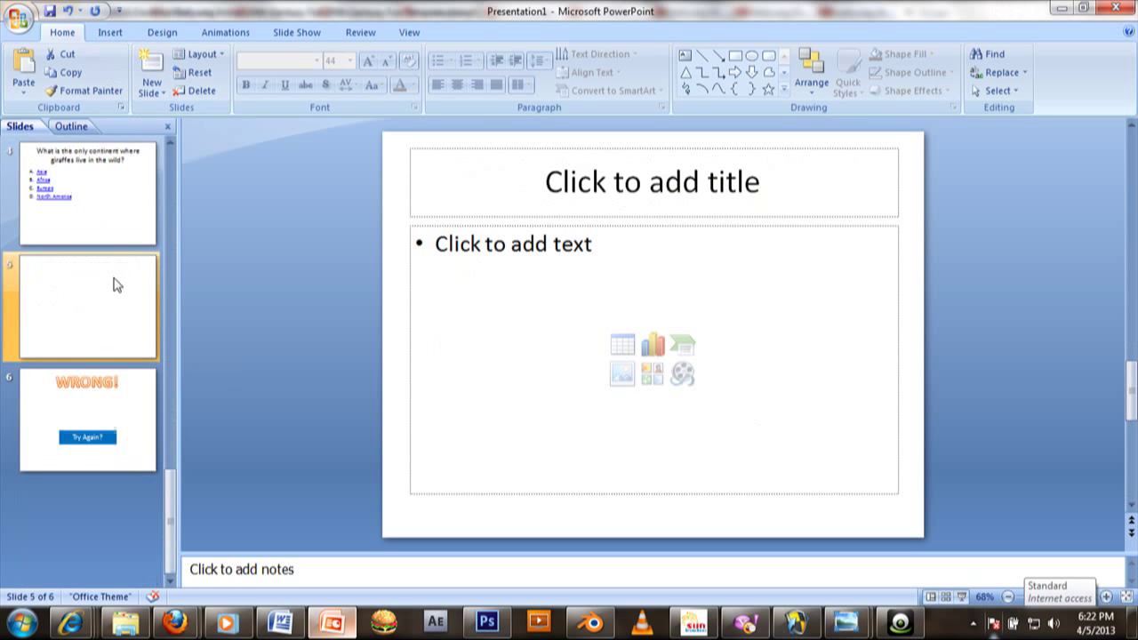
{"action": "left_click", "coordinate": [541, 162]}
Title slide 5 'Congratulations! You have beaten the quiz' in Title Slide layout, then reselect slide 1.
{"action": "type", "text": "Congratulations! You have beaten the"}
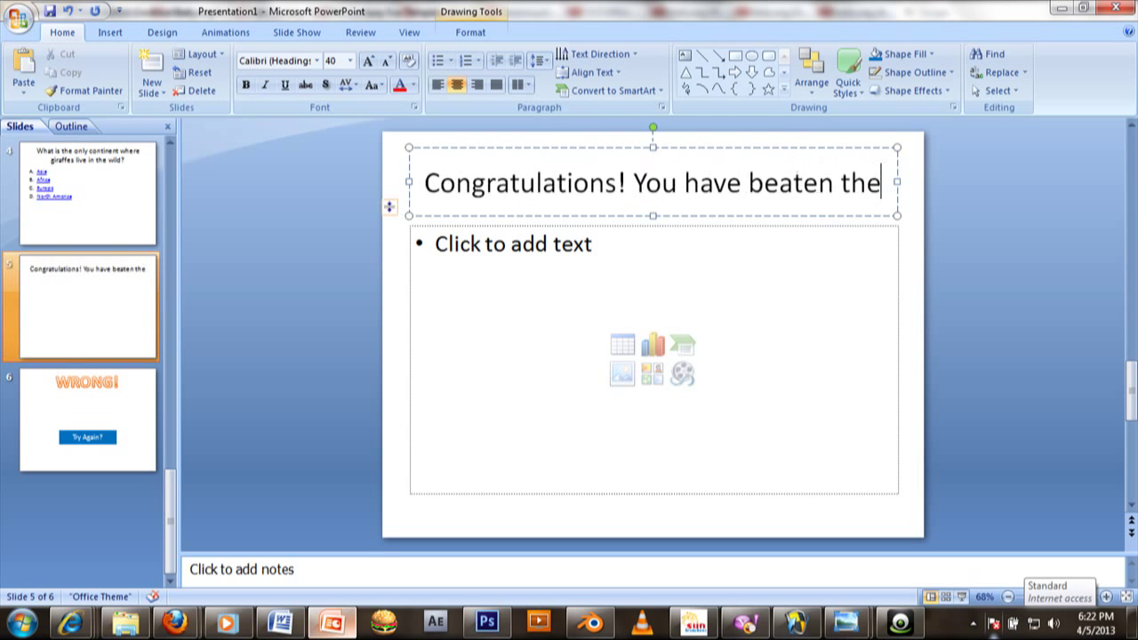
{"action": "type", "text": " quiz"}
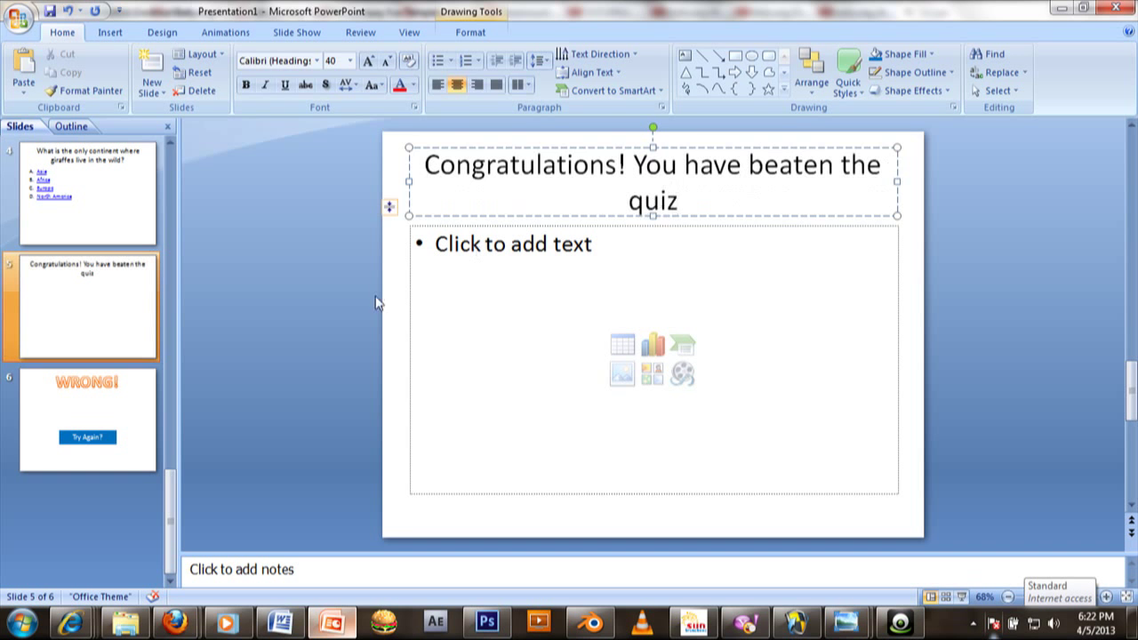
{"action": "left_click", "coordinate": [344, 307]}
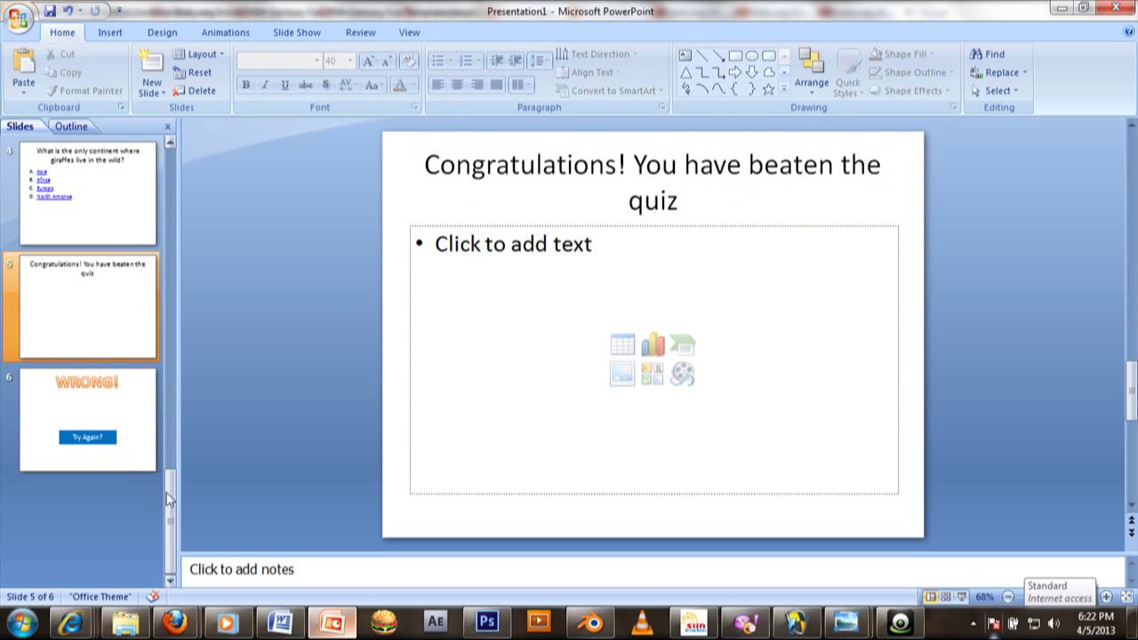
{"action": "left_click", "coordinate": [221, 54]}
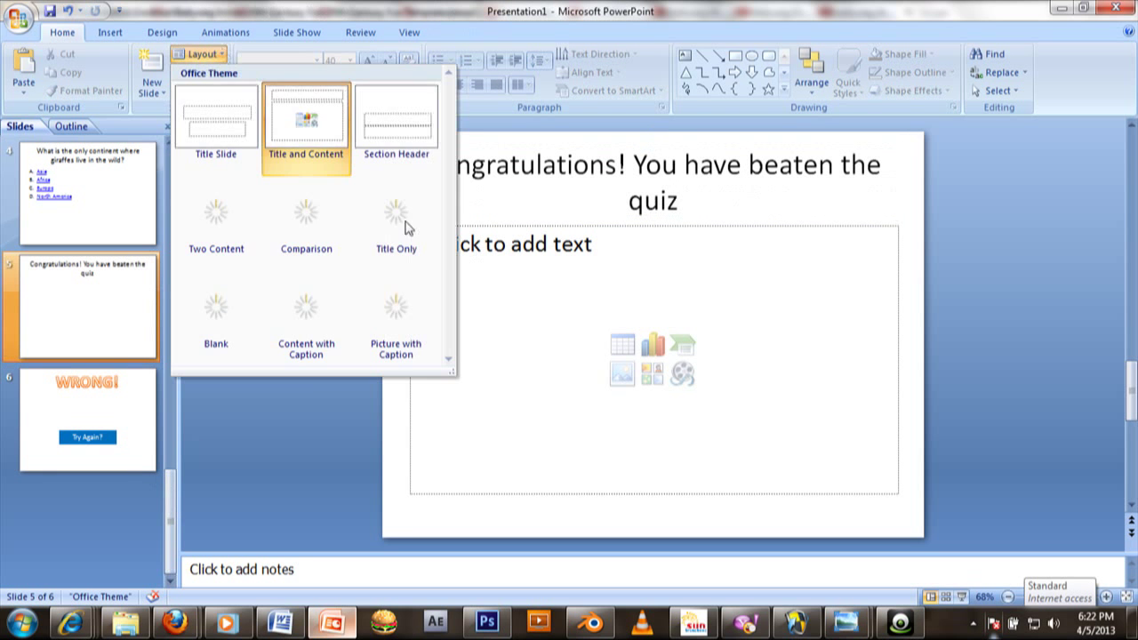
{"action": "left_click", "coordinate": [414, 214]}
{"action": "left_click", "coordinate": [199, 53]}
{"action": "left_click", "coordinate": [230, 124]}
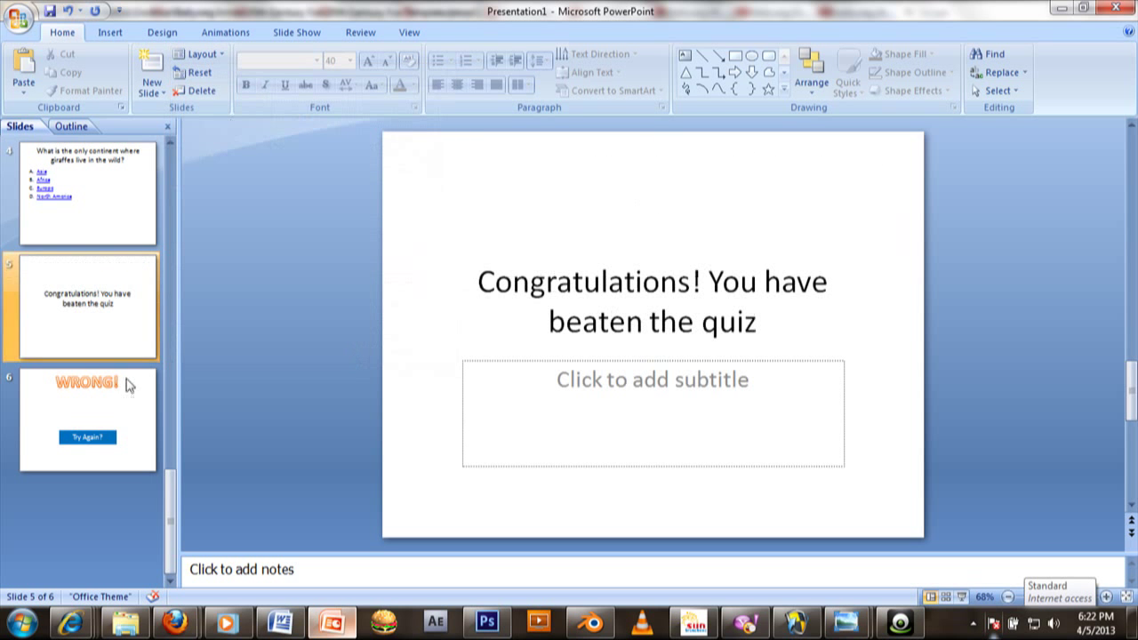
{"action": "left_click", "coordinate": [166, 386]}
{"action": "left_click", "coordinate": [99, 189]}
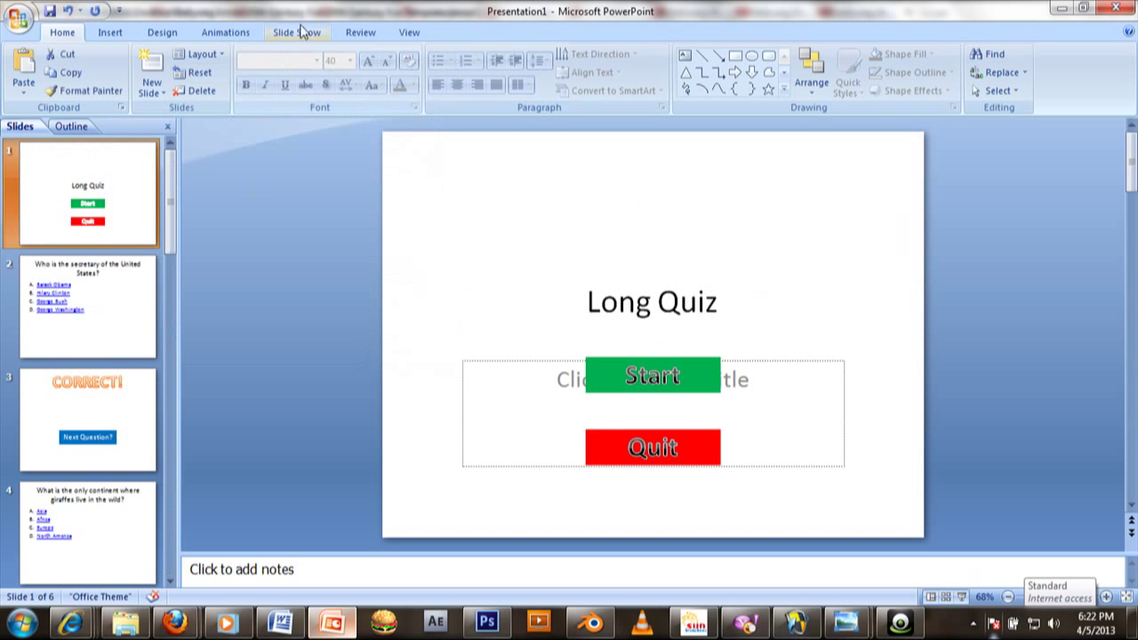
Run the slide show from the beginning, answering both questions correctly, then exit with Esc.
{"action": "left_click", "coordinate": [301, 32]}
{"action": "left_click", "coordinate": [18, 80]}
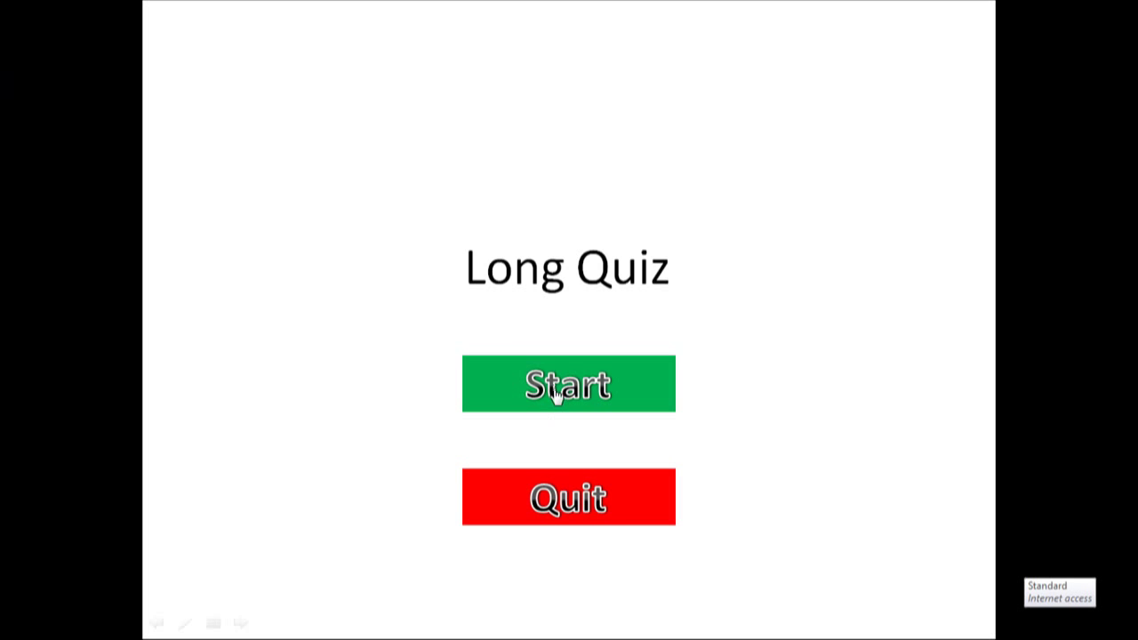
{"action": "left_click", "coordinate": [555, 396]}
{"action": "left_click", "coordinate": [345, 243]}
{"action": "left_click", "coordinate": [643, 422]}
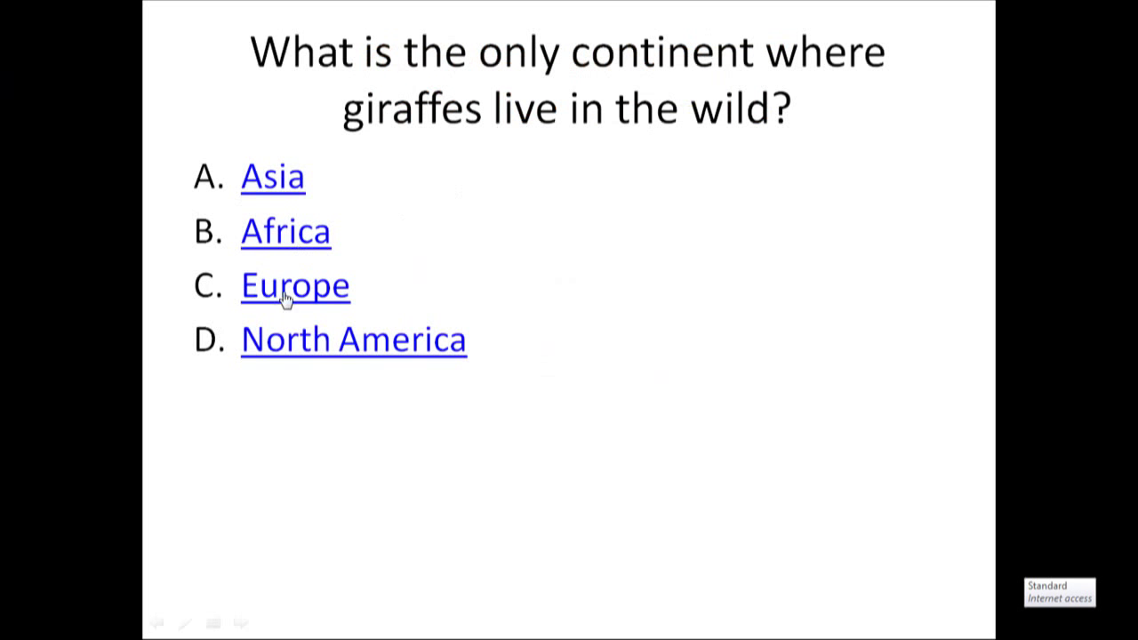
{"action": "left_click", "coordinate": [286, 238]}
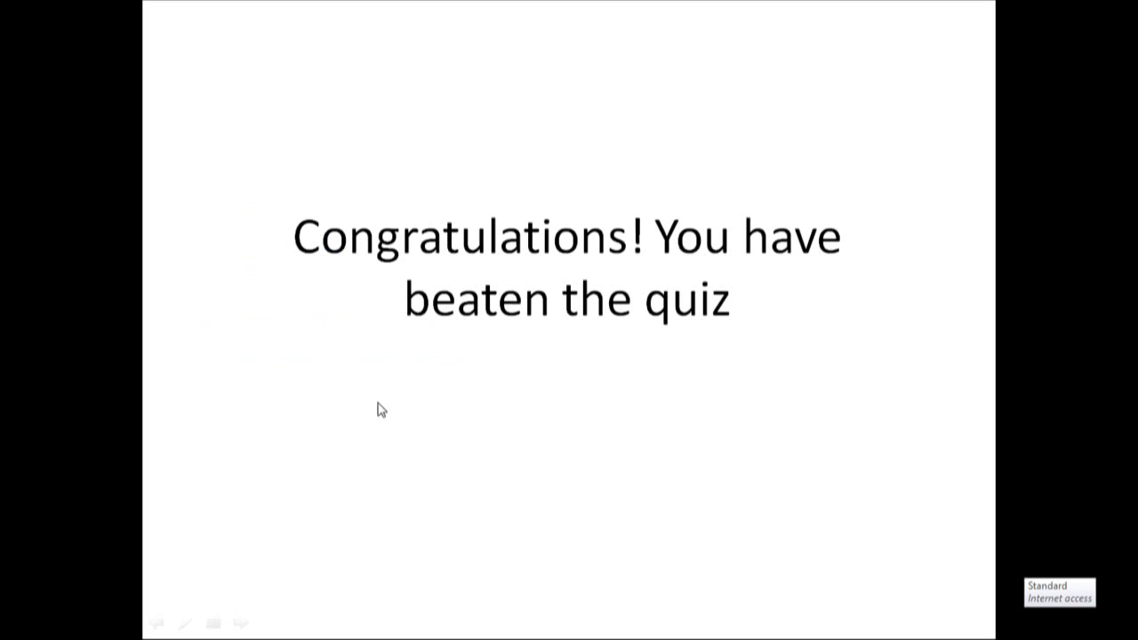
{"action": "key", "text": "Escape"}
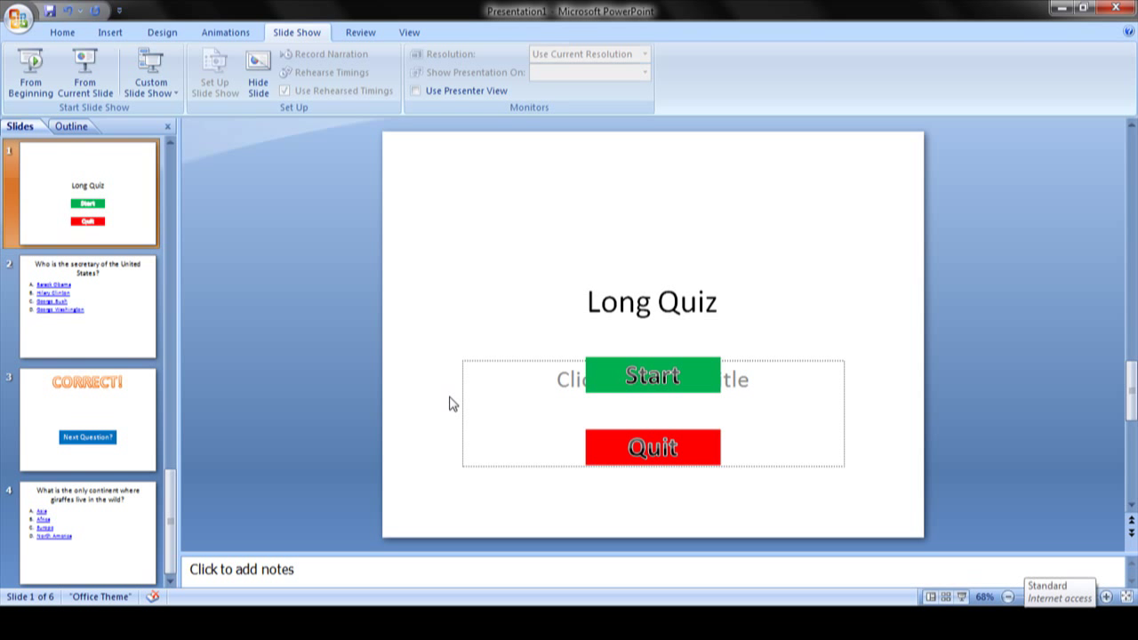